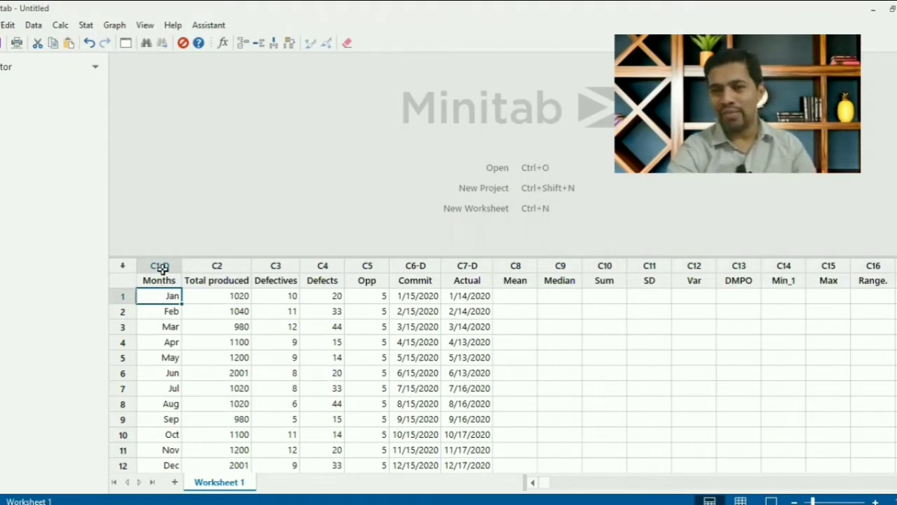
# Step: Review the worksheet columns from Total produced through Defectives, Defects, Opp, and Commit to Actual
pyautogui.click(221, 282)
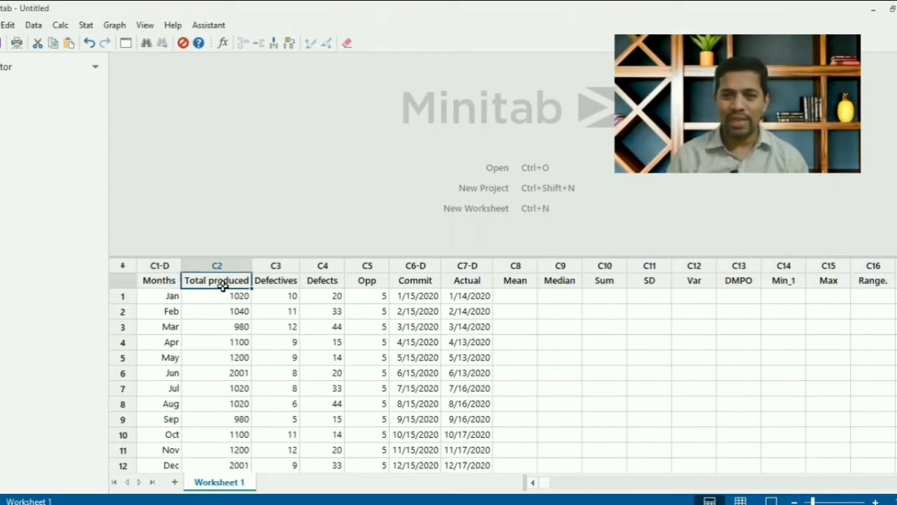
pyautogui.press('Tab')
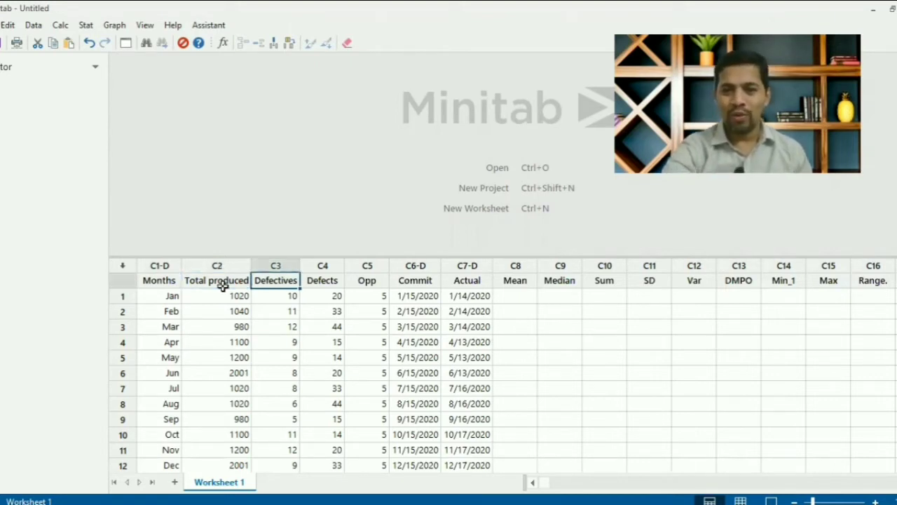
pyautogui.press('Tab')
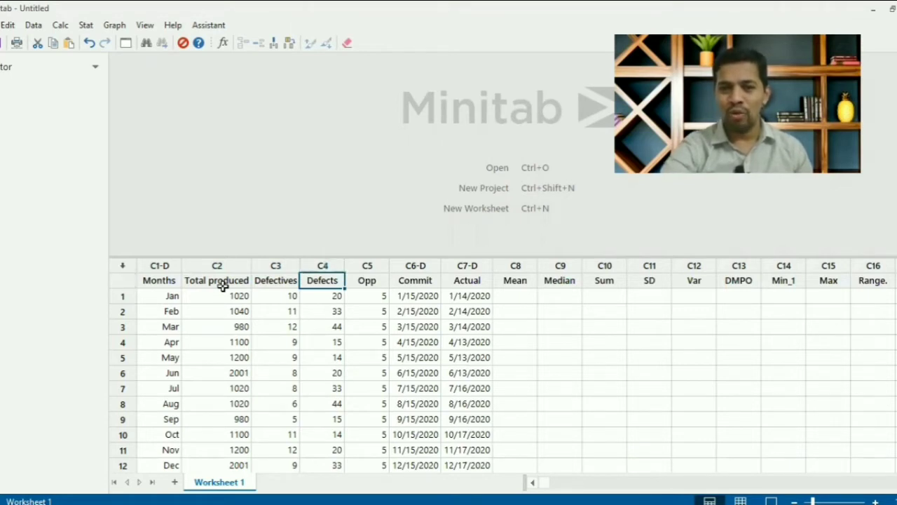
pyautogui.press('Tab')
pyautogui.press('Tab')
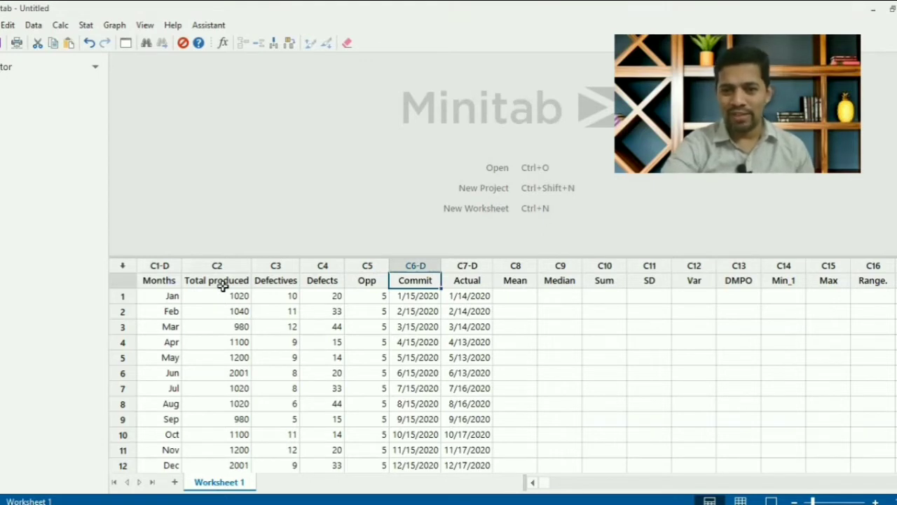
pyautogui.press('Down')
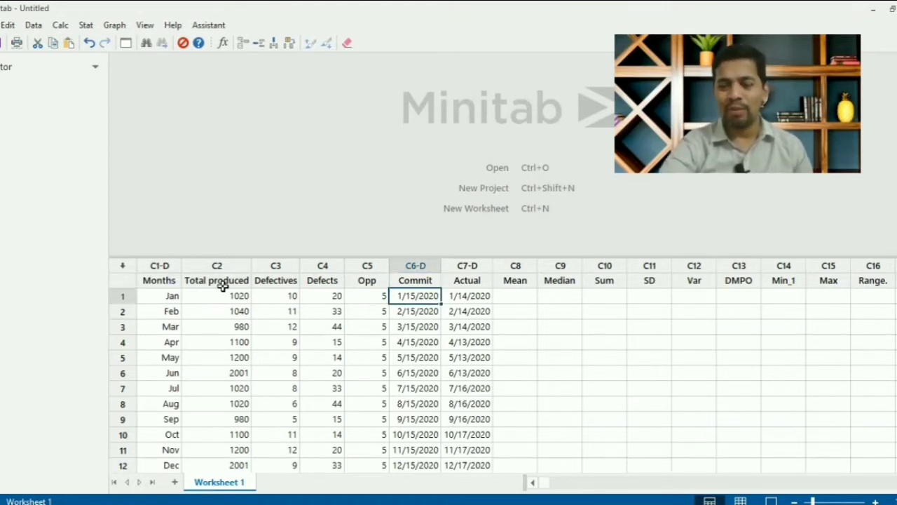
pyautogui.press('Up')
pyautogui.press('Down')
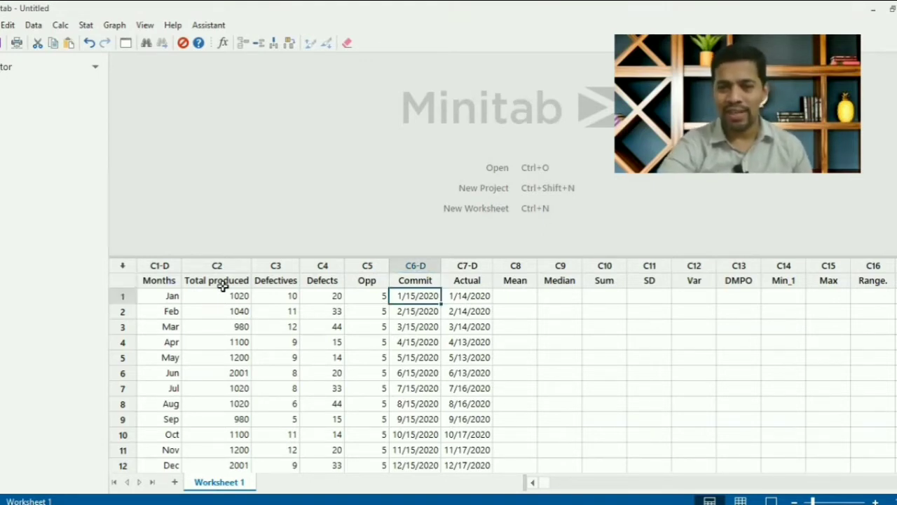
pyautogui.press('Right')
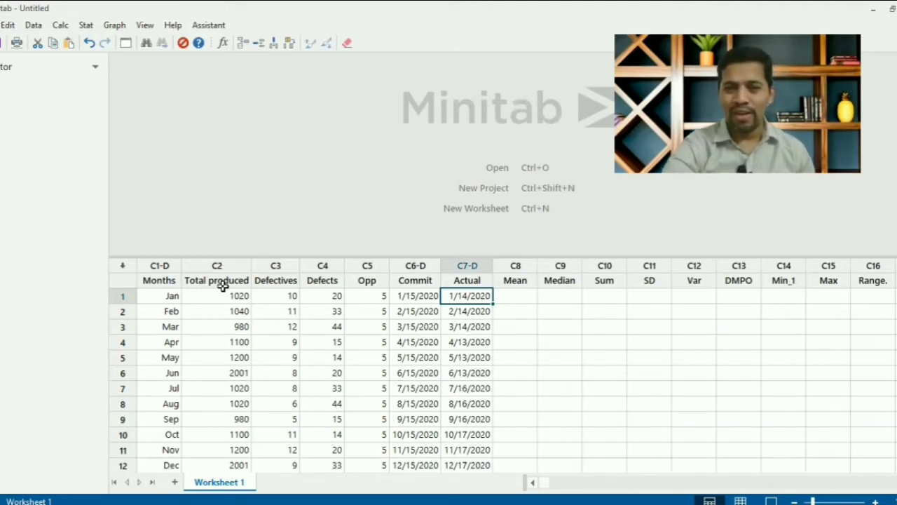
# Step: Try to enter "test" in row 13 of the Actual date column and clear the entry
pyautogui.press('Down')
pyautogui.press('Down')
pyautogui.press('Down')
pyautogui.press('Down')
pyautogui.press('Down')
pyautogui.press('Down')
pyautogui.press('Down')
pyautogui.press('Down')
pyautogui.press('Down')
pyautogui.press('Down')
pyautogui.press('Down')
pyautogui.press('Down')
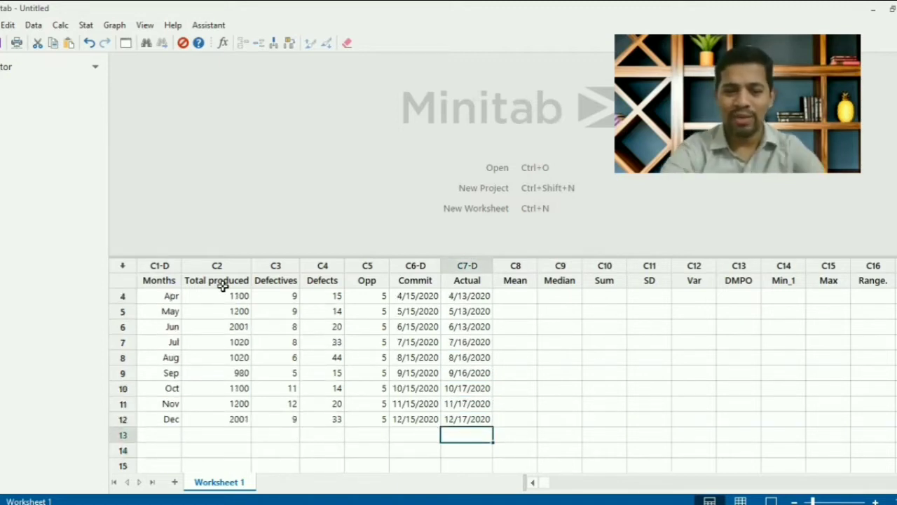
pyautogui.write('test')
pyautogui.press('Return')
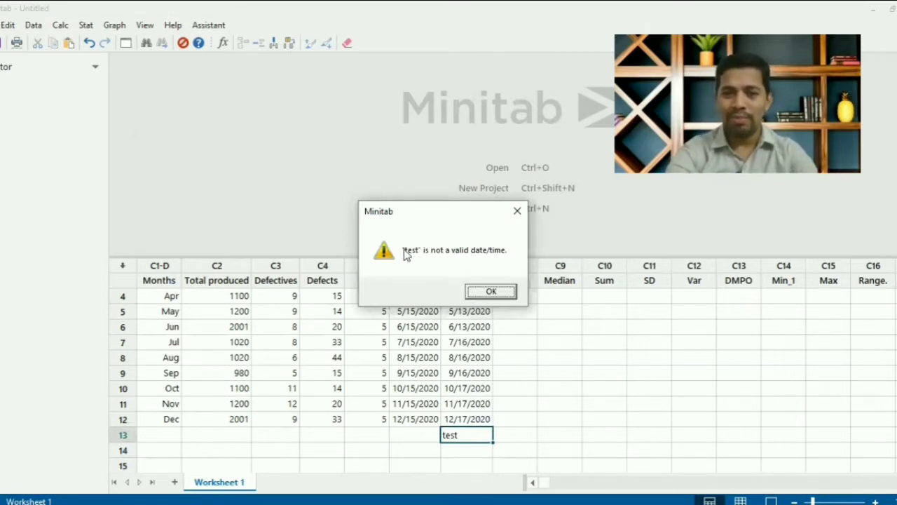
pyautogui.moveTo(506, 211); pyautogui.dragTo(687, 203)
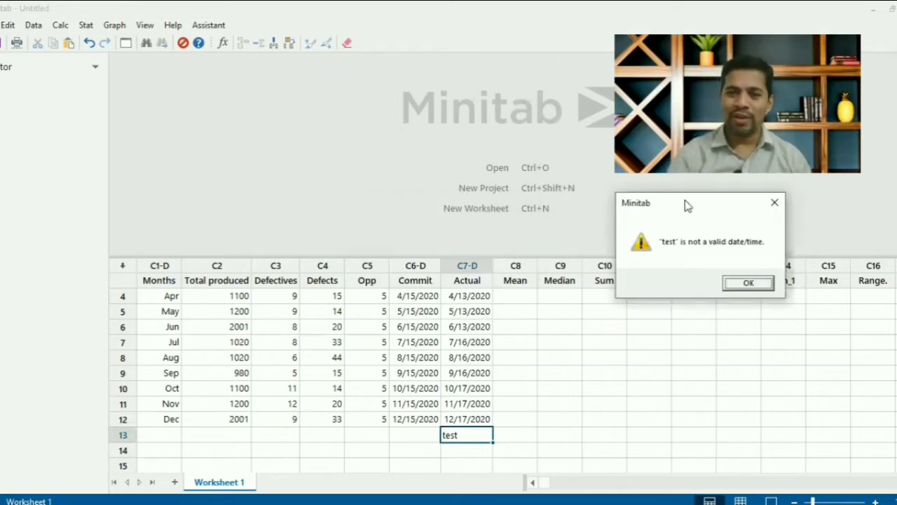
pyautogui.click(750, 283)
pyautogui.press('BackSpace')
pyautogui.press('BackSpace')
pyautogui.press('BackSpace')
pyautogui.press('BackSpace')
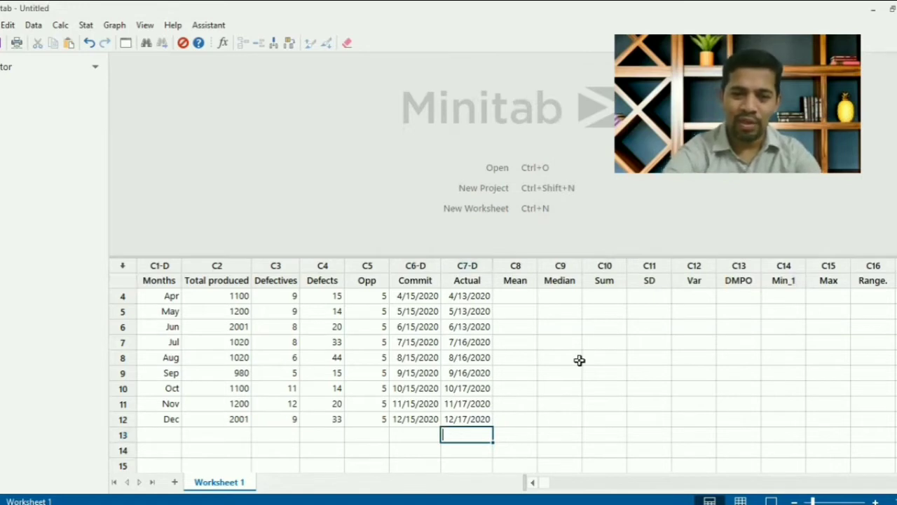
# Step: Try to enter "test" in row 13 of the numeric Defects column and clear the entry
pyautogui.click(321, 436)
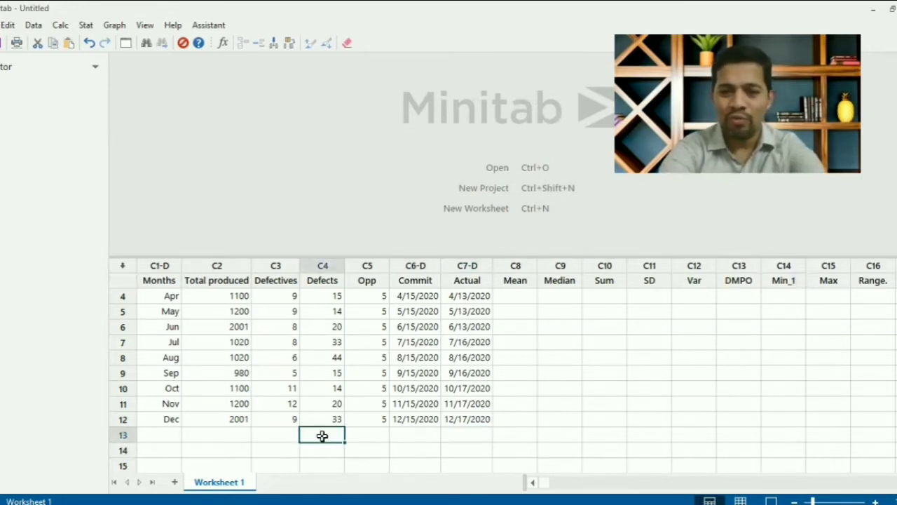
pyautogui.write('test')
pyautogui.press('Return')
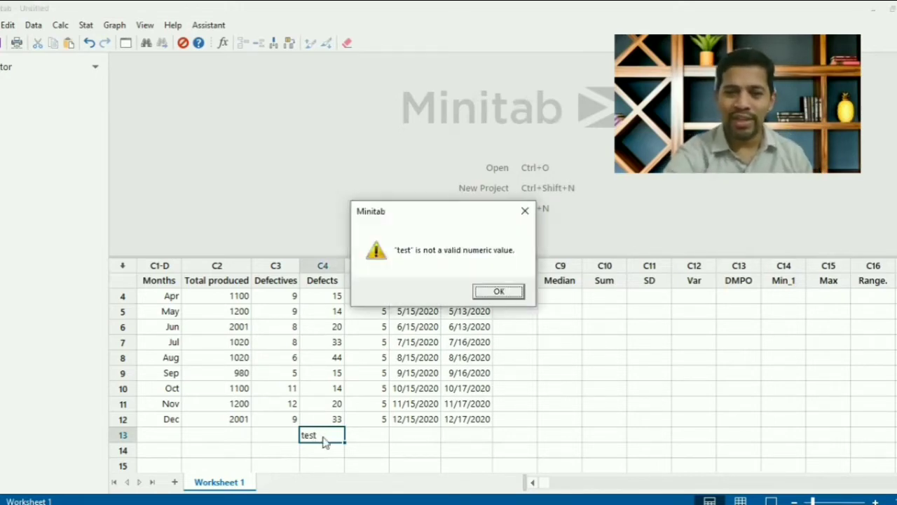
pyautogui.click(489, 298)
pyautogui.press('BackSpace')
pyautogui.press('BackSpace')
pyautogui.press('BackSpace')
pyautogui.press('BackSpace')
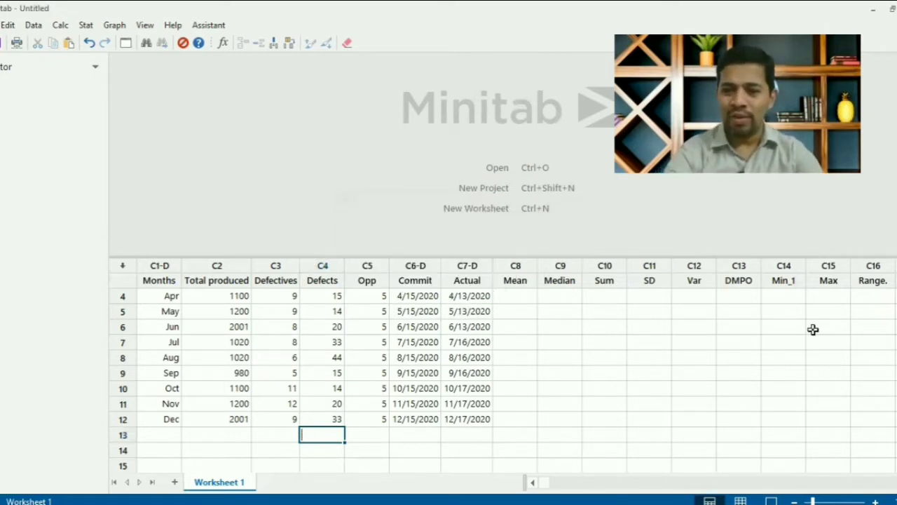
# Step: Open the Calculator and set the Mean column (C8) as the variable that stores the result
pyautogui.scroll(1, 873, 270)
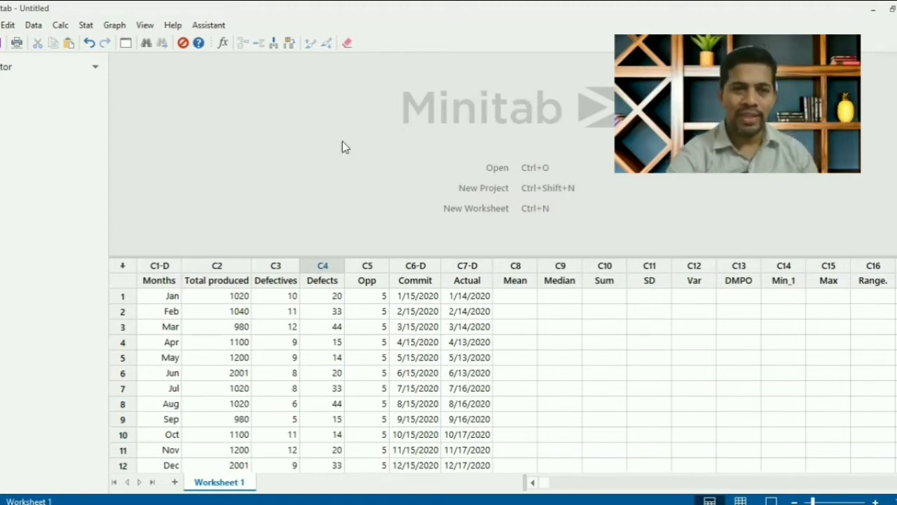
pyautogui.click(61, 26)
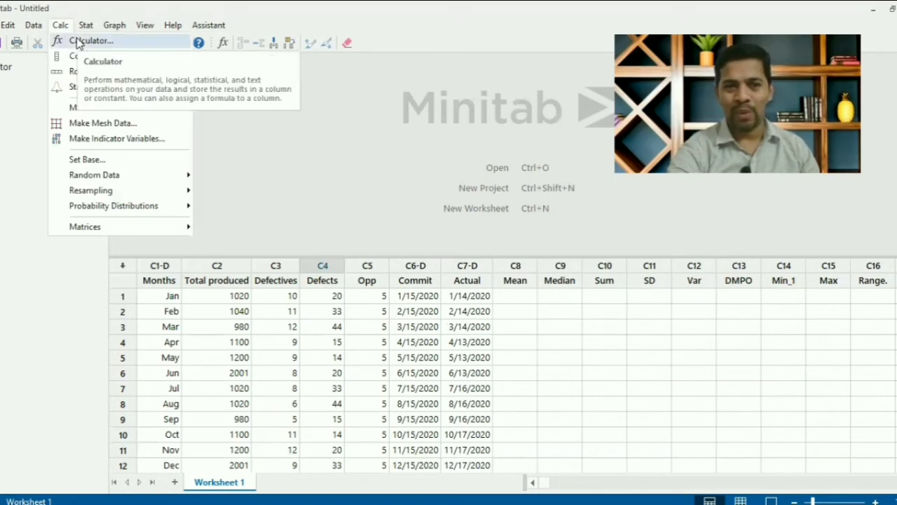
pyautogui.click(75, 38)
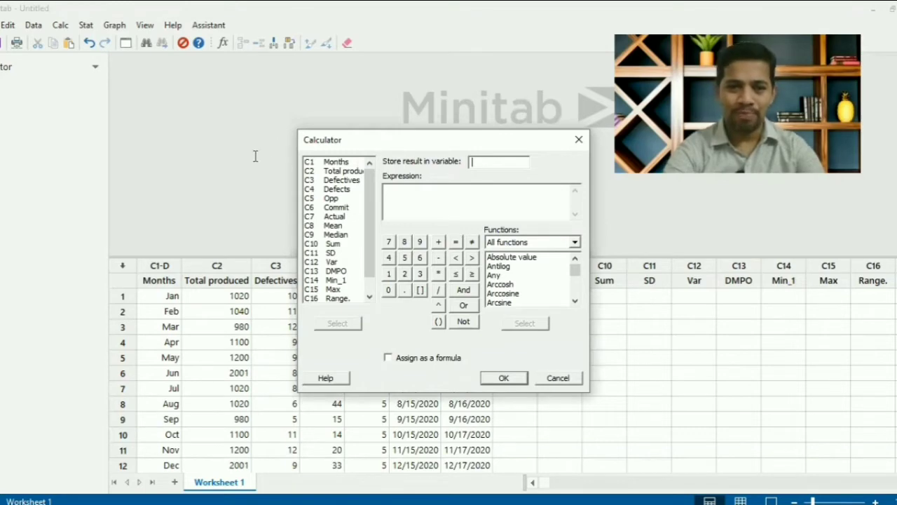
pyautogui.moveTo(365, 140); pyautogui.dragTo(196, 86)
pyautogui.scroll(-1, 176, 165)
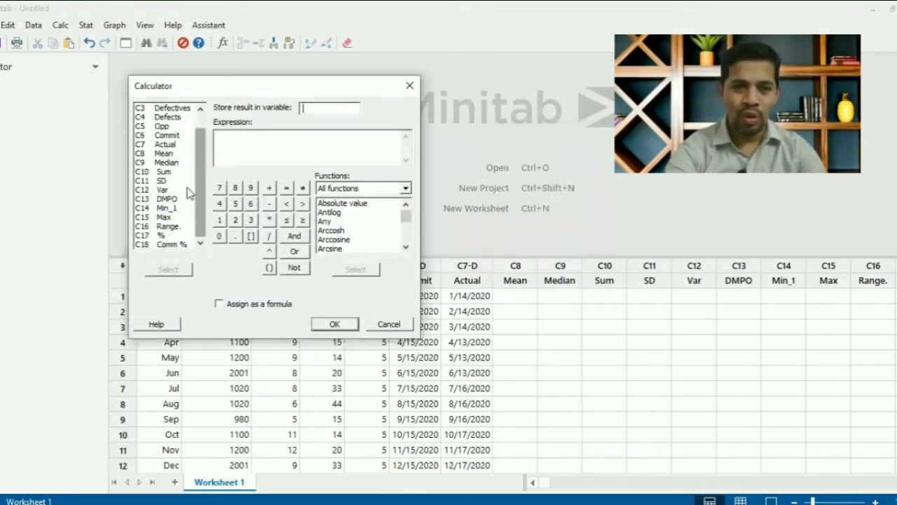
pyautogui.click(163, 154)
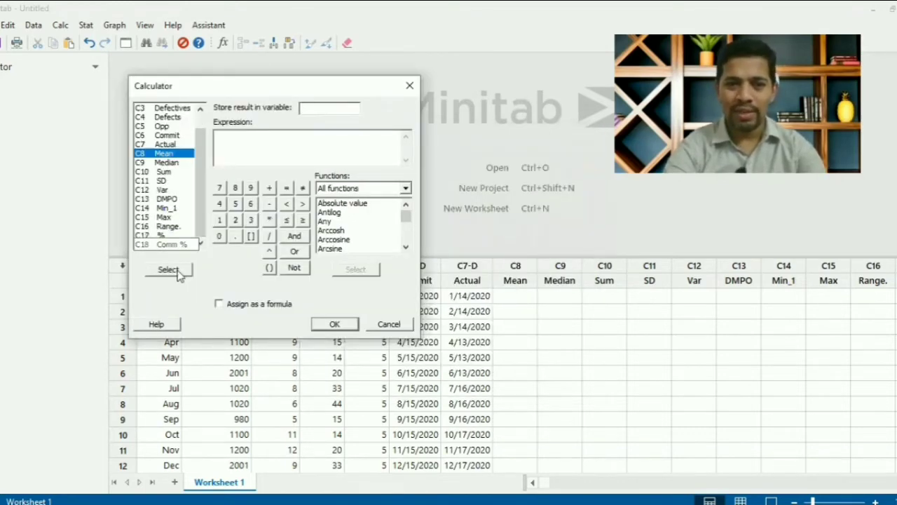
pyautogui.click(168, 270)
# Step: Insert the Mean function for columns, MEAN(number), into the Calculator expression
pyautogui.click(290, 150)
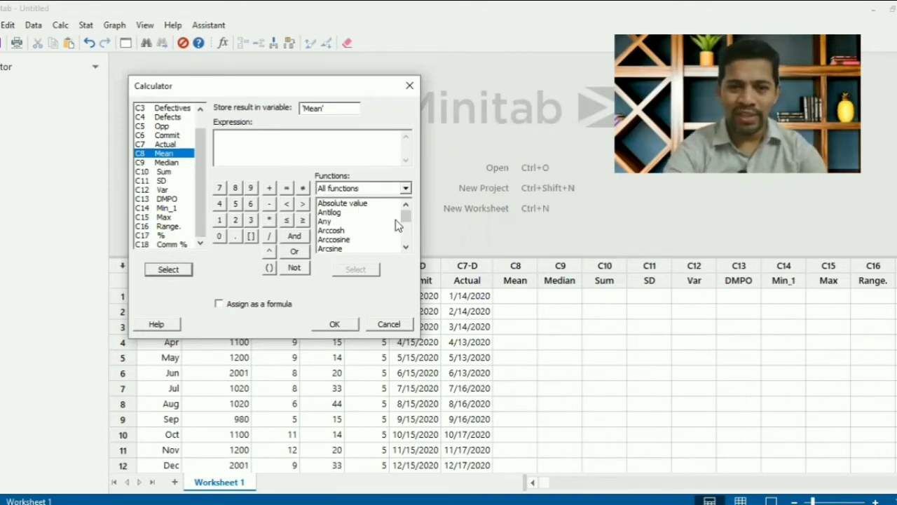
pyautogui.click(407, 247)
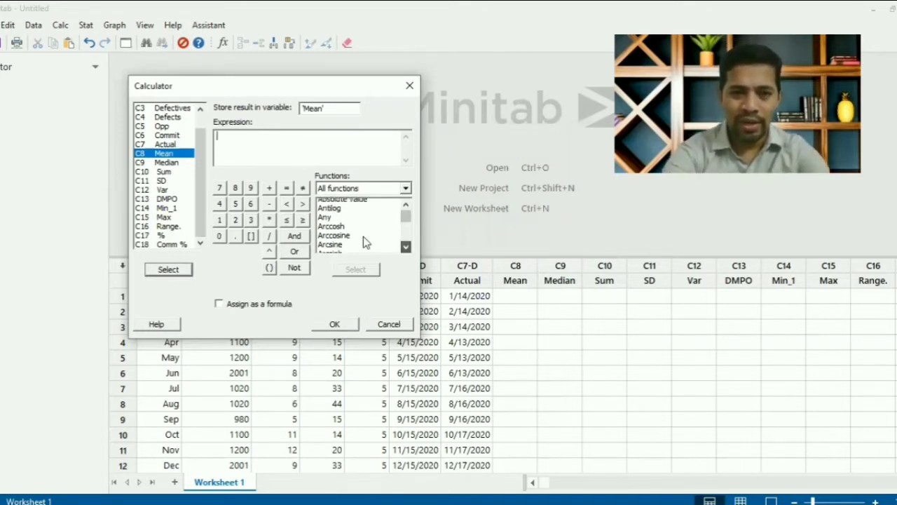
pyautogui.click(364, 239)
pyautogui.press('Down')
pyautogui.press('Down')
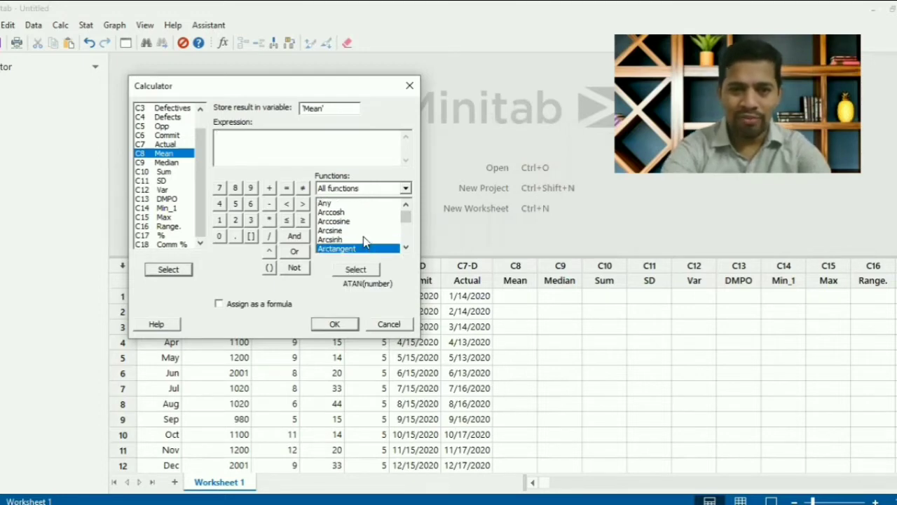
pyautogui.press('Home')
pyautogui.press('End')
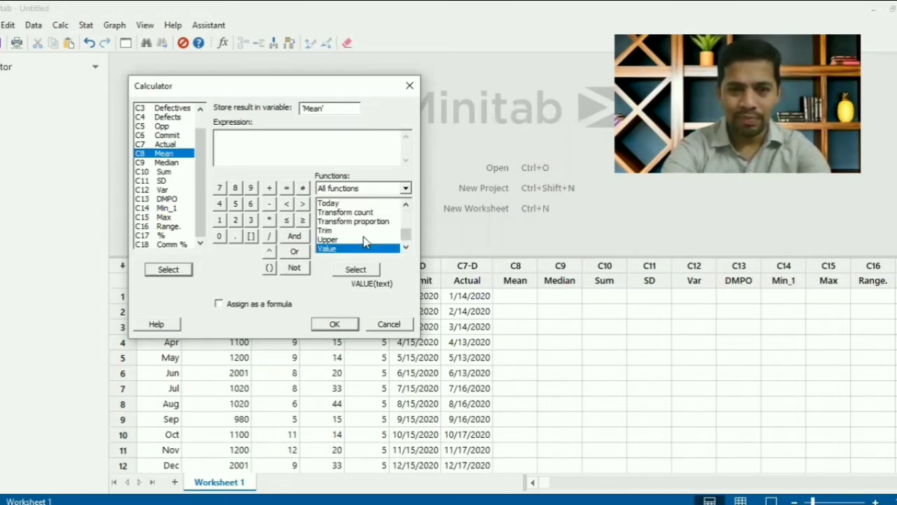
pyautogui.press('m')
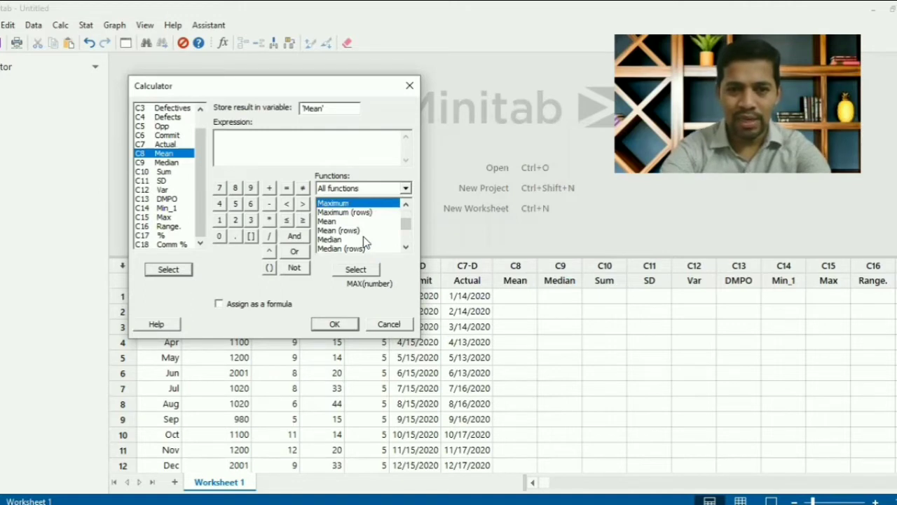
pyautogui.press('Down')
pyautogui.press('Down')
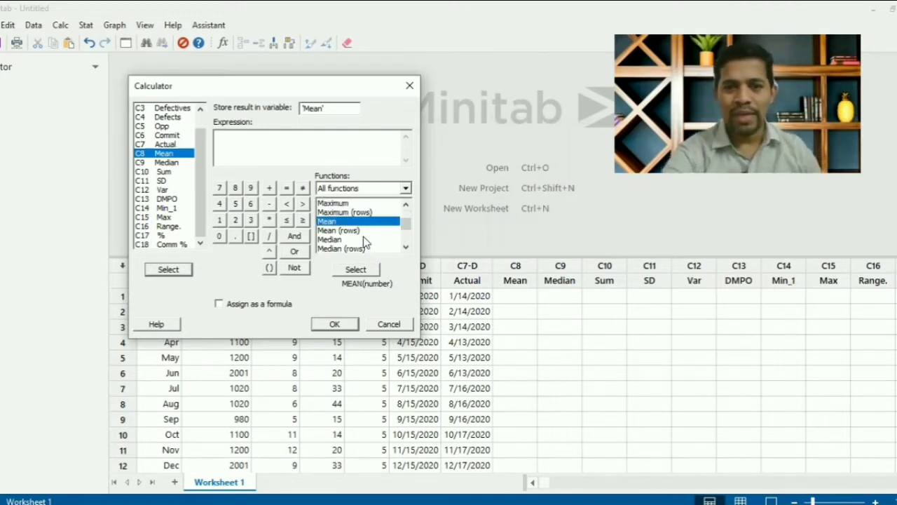
pyautogui.press('Return')
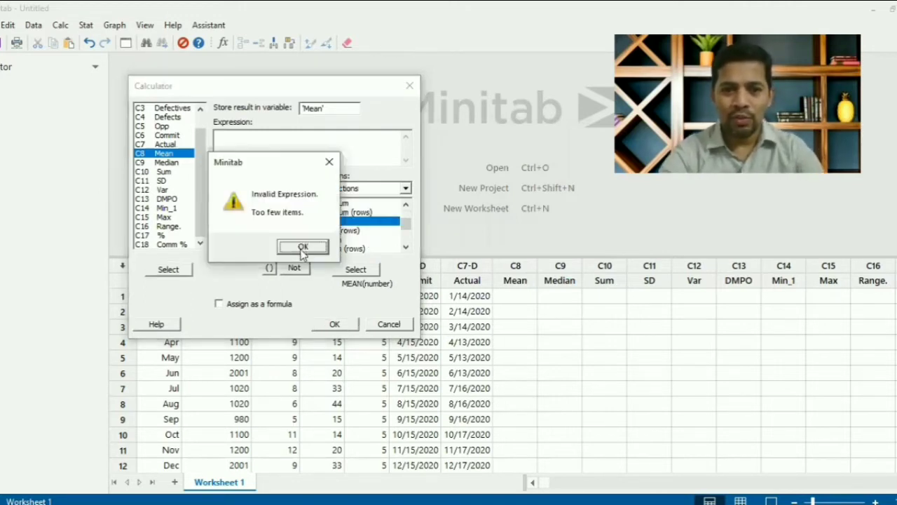
pyautogui.click(300, 249)
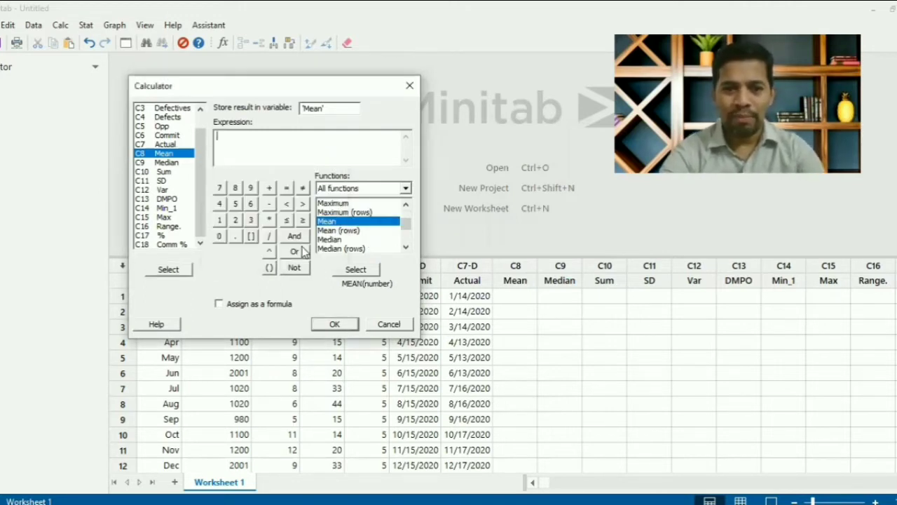
pyautogui.click(361, 268)
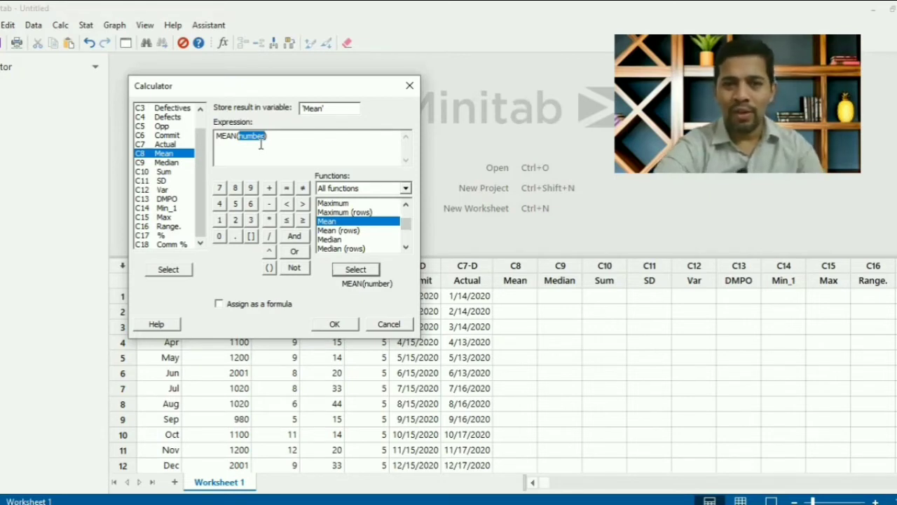
# Step: Replace the number placeholder in the MEAN expression with the Total produced column and calculate it as an assigned formula
pyautogui.press('Print')
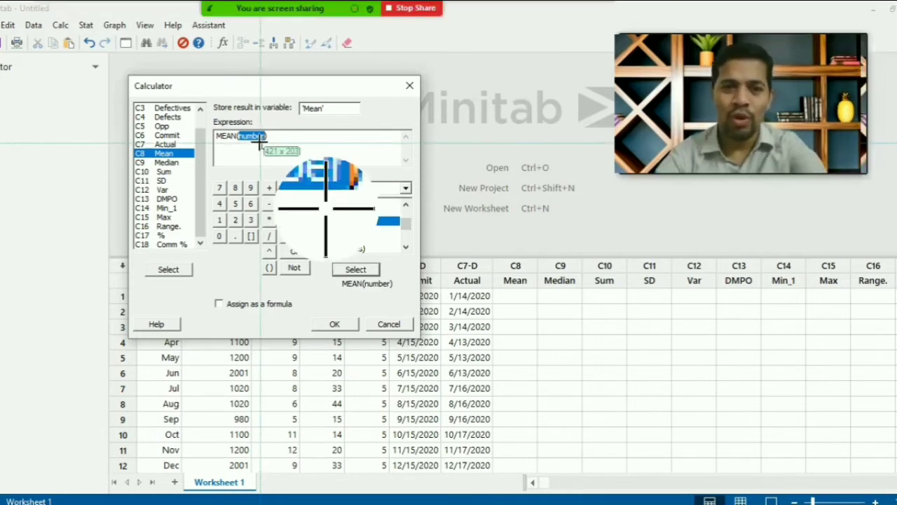
pyautogui.press('Escape')
pyautogui.press('BackSpace')
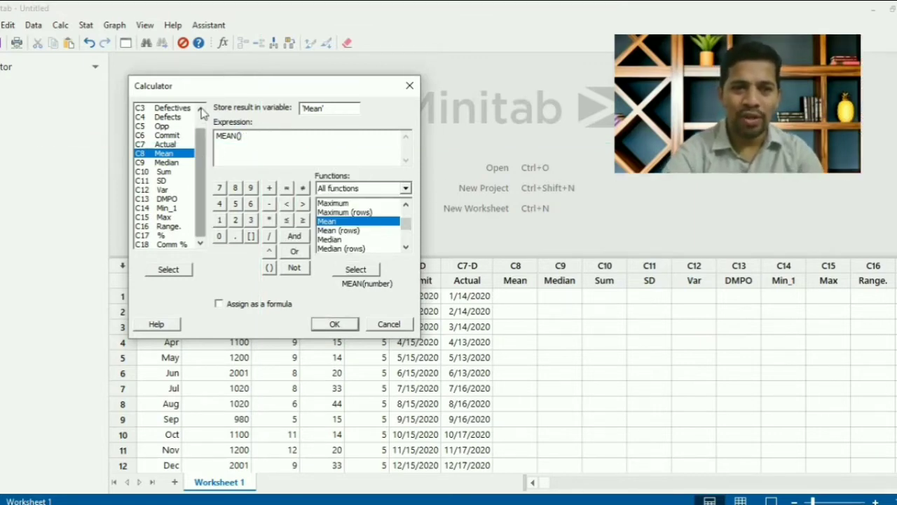
pyautogui.scroll(1, 202, 113)
pyautogui.click(181, 117)
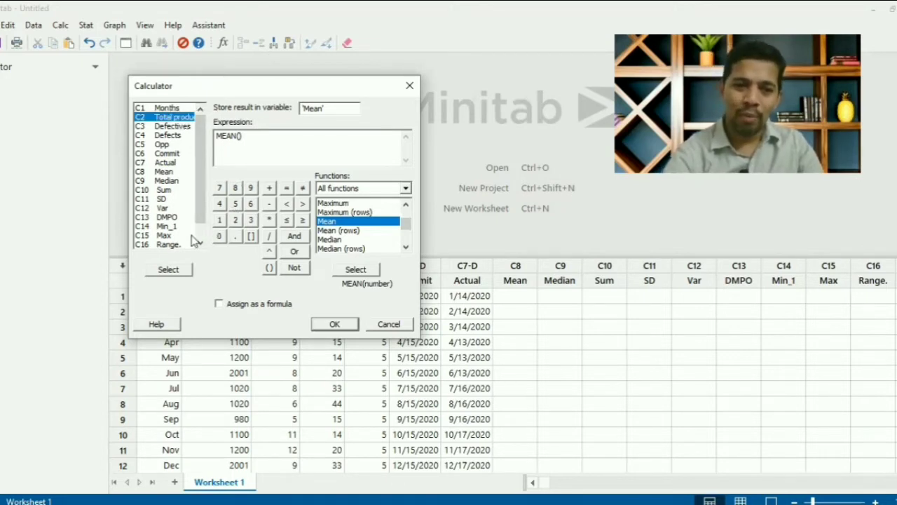
pyautogui.click(184, 272)
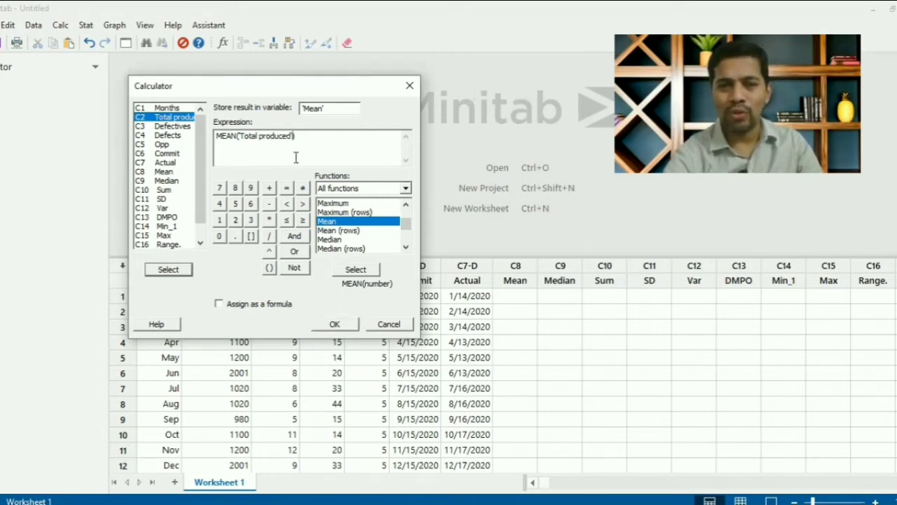
pyautogui.click(220, 303)
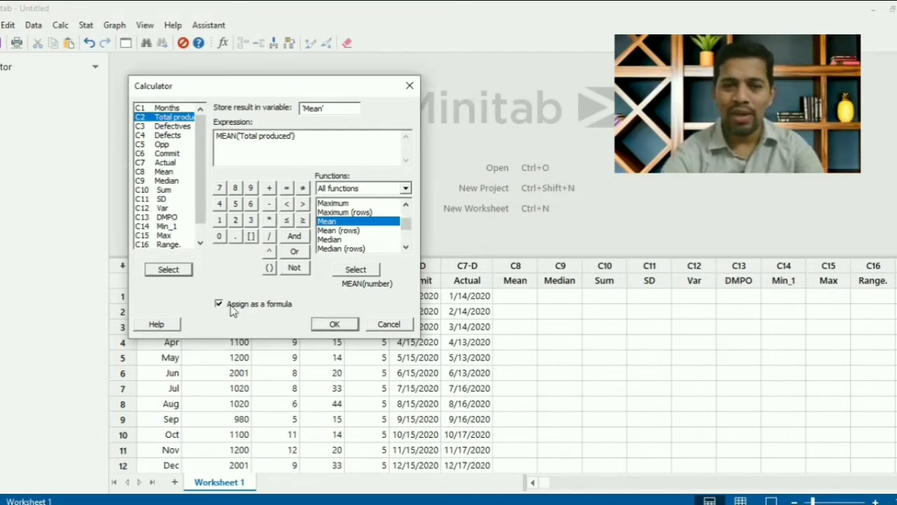
pyautogui.click(335, 326)
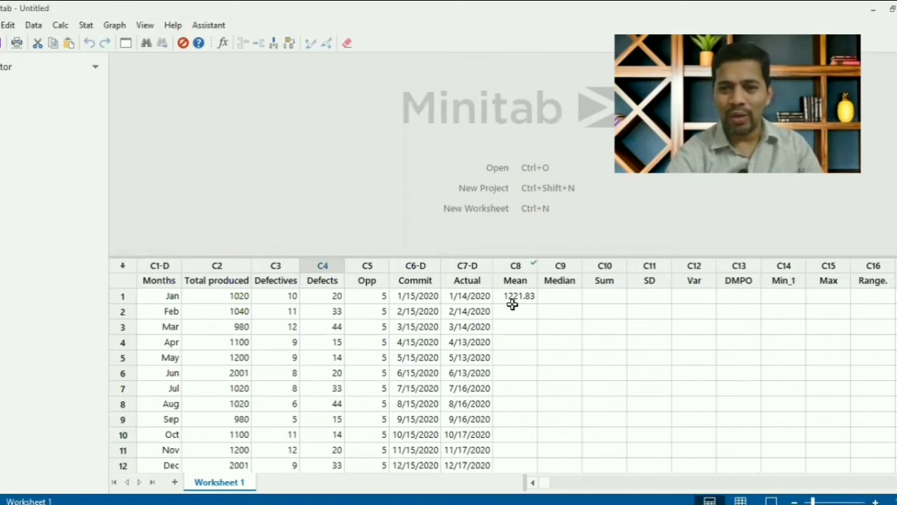
# Step: Reset the Calculator and set the Median column (C9) as the variable that stores the result
pyautogui.click(575, 297)
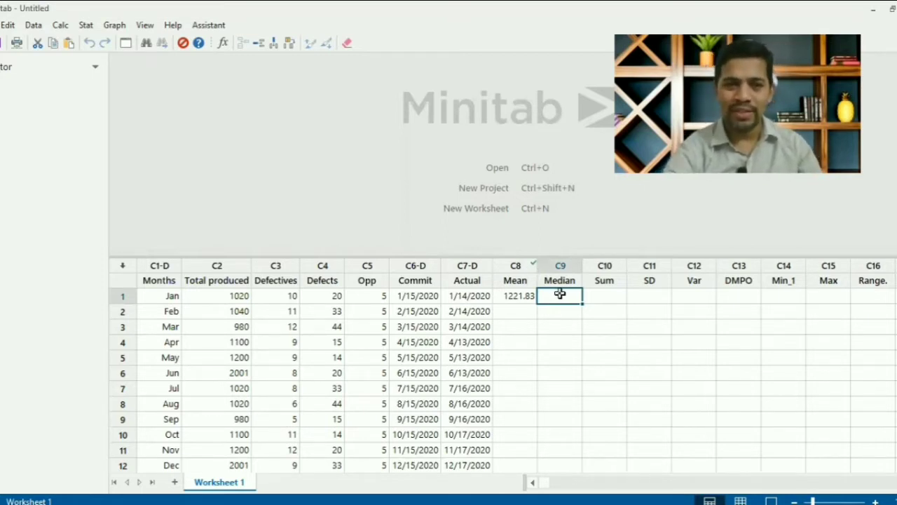
pyautogui.click(61, 26)
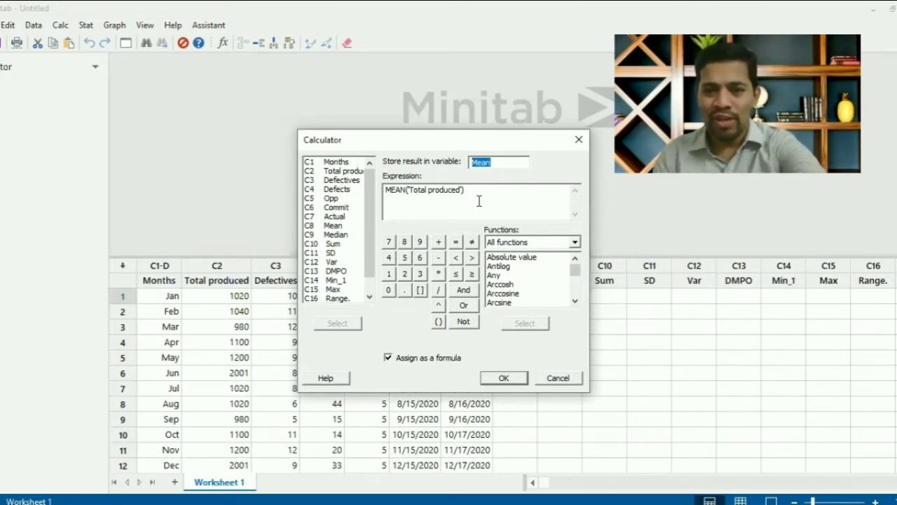
pyautogui.press('F3')
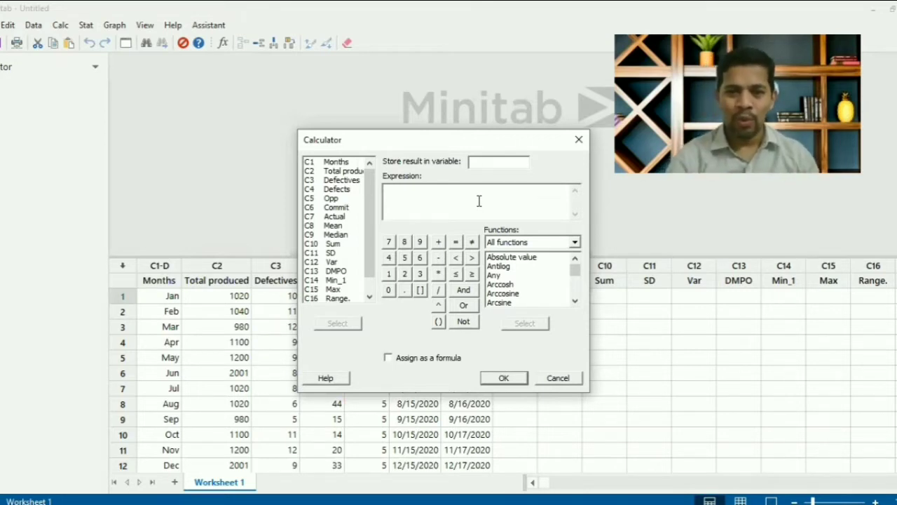
pyautogui.click(341, 235)
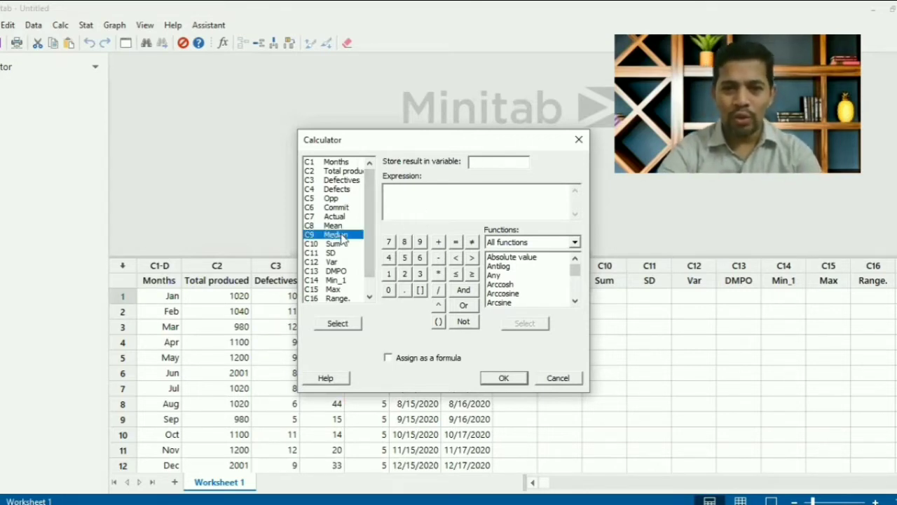
pyautogui.click(350, 324)
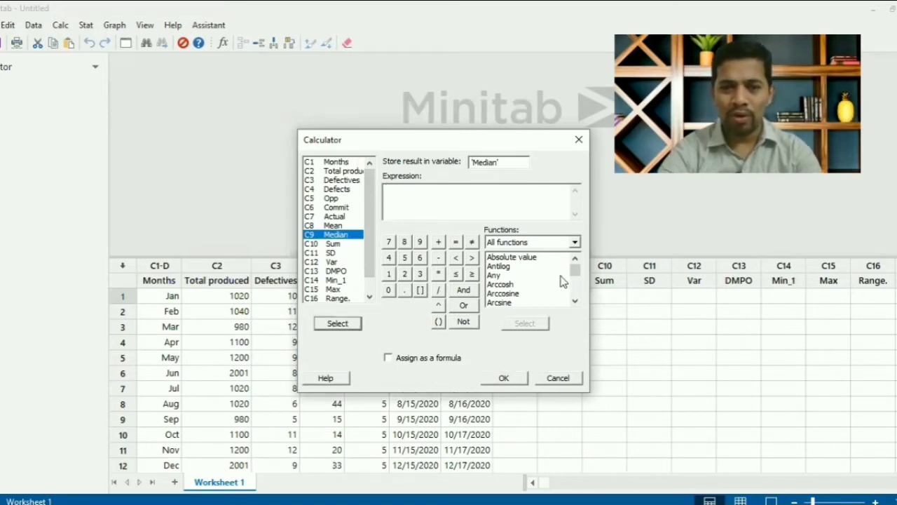
# Step: Insert the Median function for columns, MEDIAN(number), into the Calculator expression
pyautogui.click(574, 301)
pyautogui.click(531, 284)
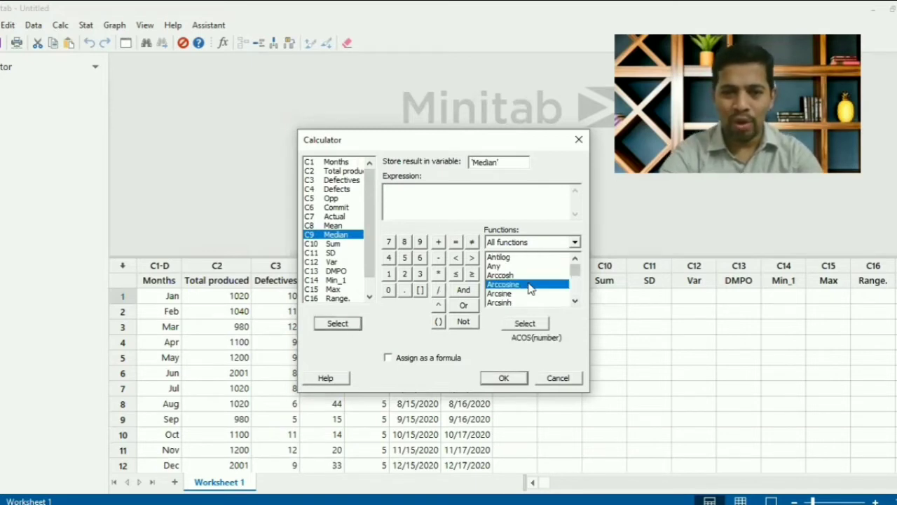
pyautogui.press('m')
pyautogui.press('e')
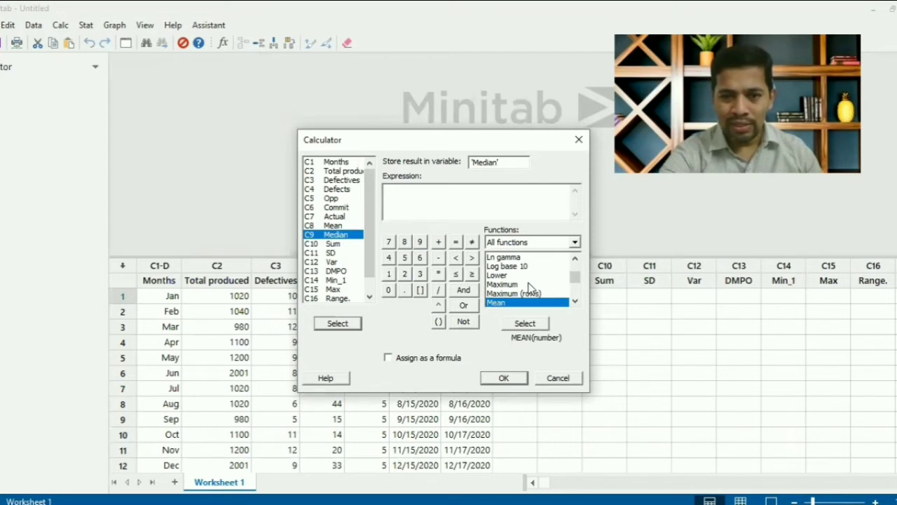
pyautogui.press('Down')
pyautogui.press('Down')
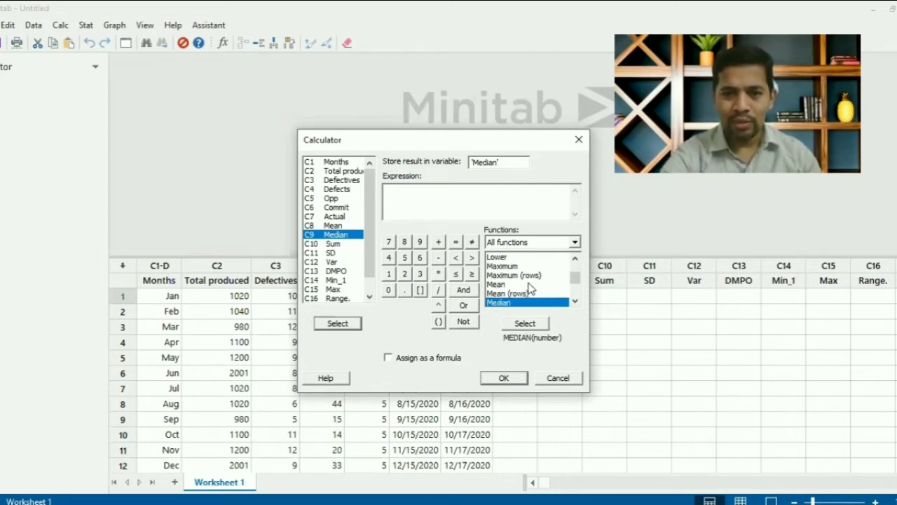
pyautogui.click(536, 328)
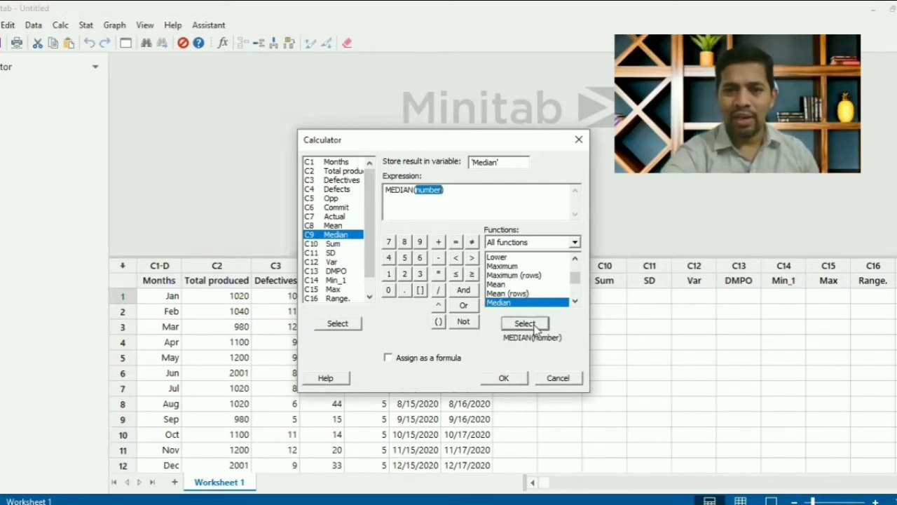
# Step: Replace the number placeholder in the MEDIAN expression with the Total produced column and calculate it as an assigned formula
pyautogui.press('BackSpace')
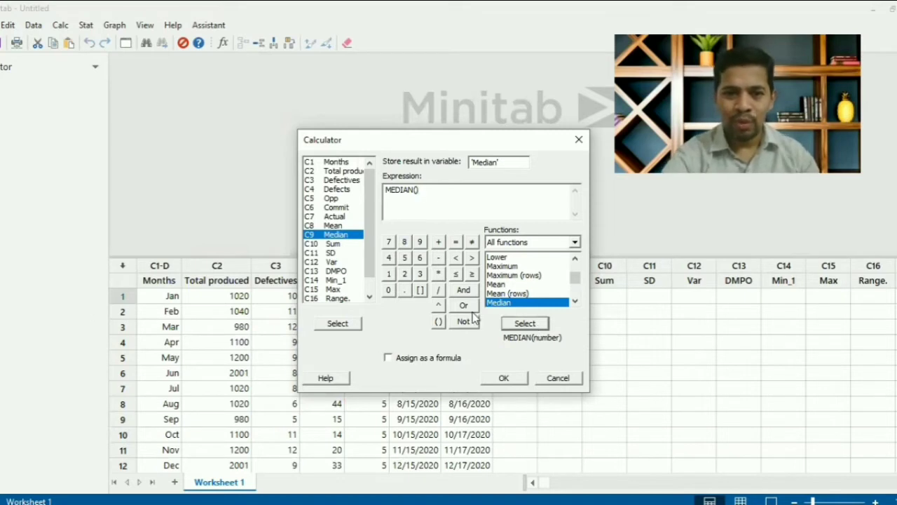
pyautogui.click(350, 171)
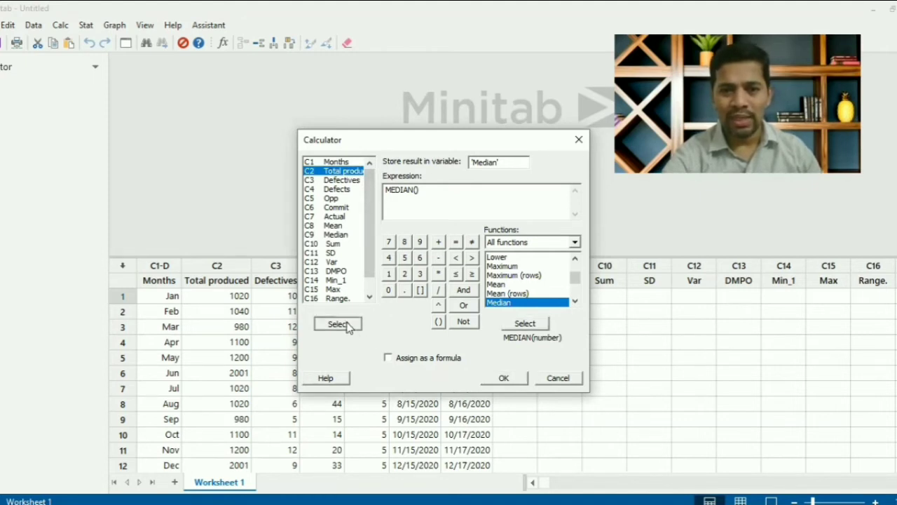
pyautogui.click(337, 324)
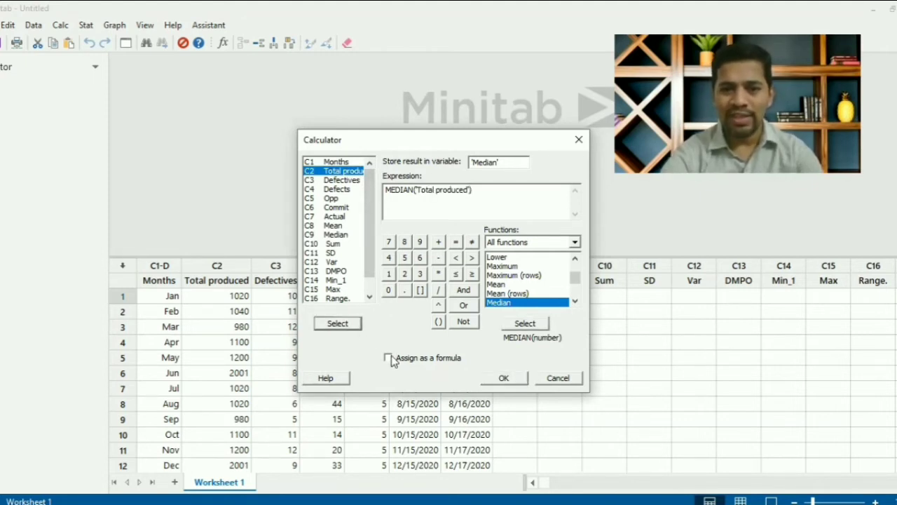
pyautogui.click(395, 359)
pyautogui.click(506, 379)
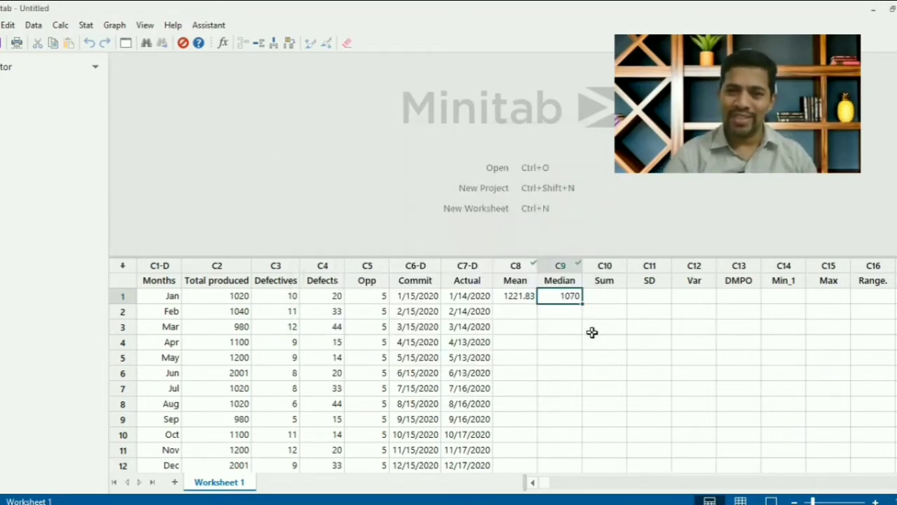
# Step: Reopen the Calculator, clear its previous entries and insert the Sum function for columns, SUM(number), into the expression
pyautogui.click(611, 298)
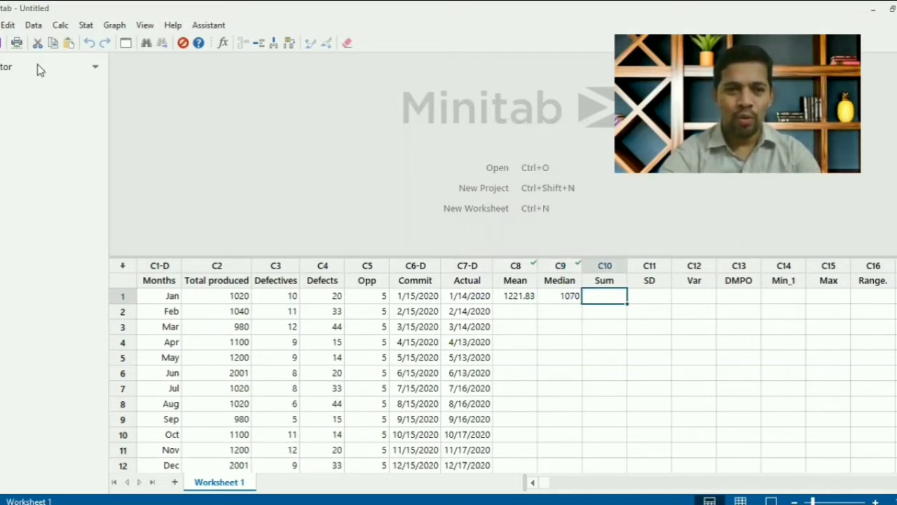
pyautogui.click(60, 25)
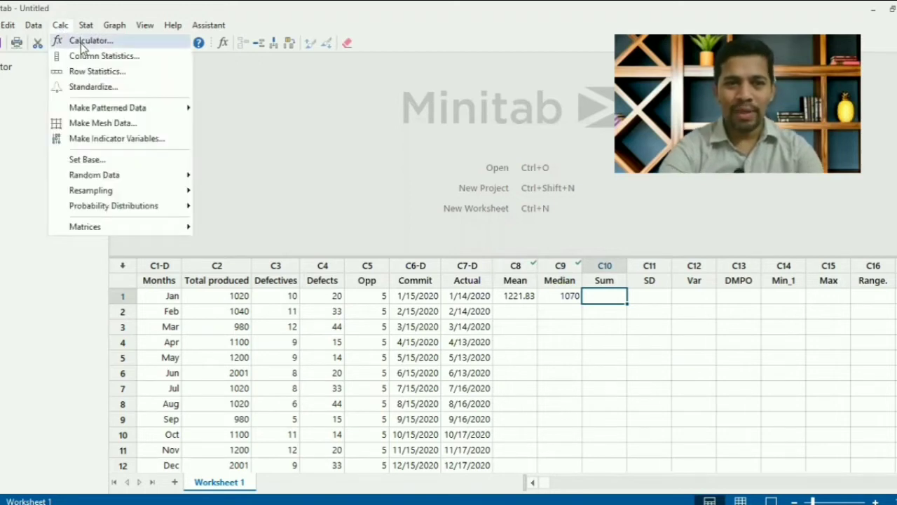
pyautogui.click(75, 42)
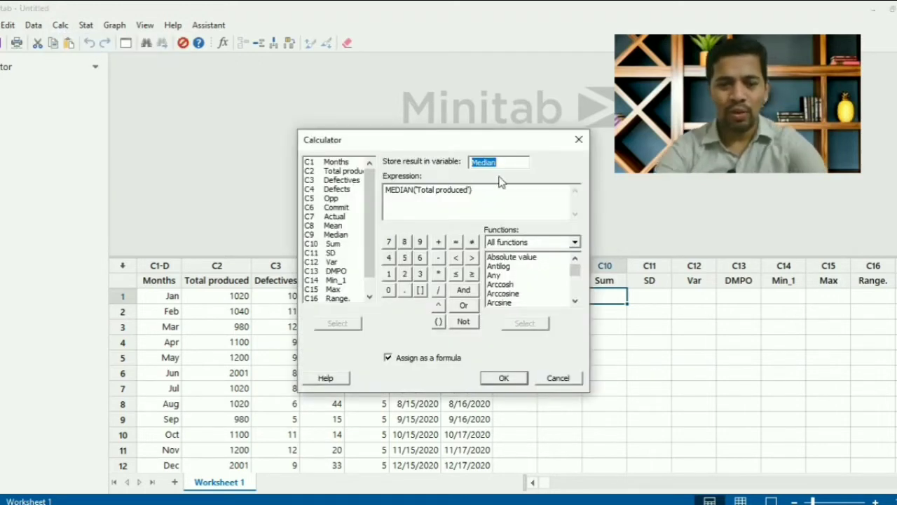
pyautogui.press('F3')
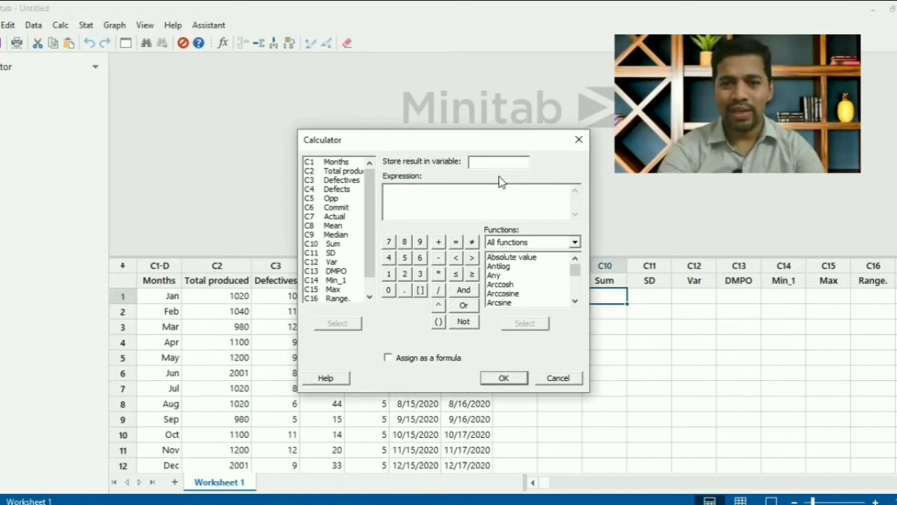
pyautogui.click(513, 285)
pyautogui.press('s')
pyautogui.press('s')
pyautogui.press('s')
pyautogui.press('s')
pyautogui.press('s')
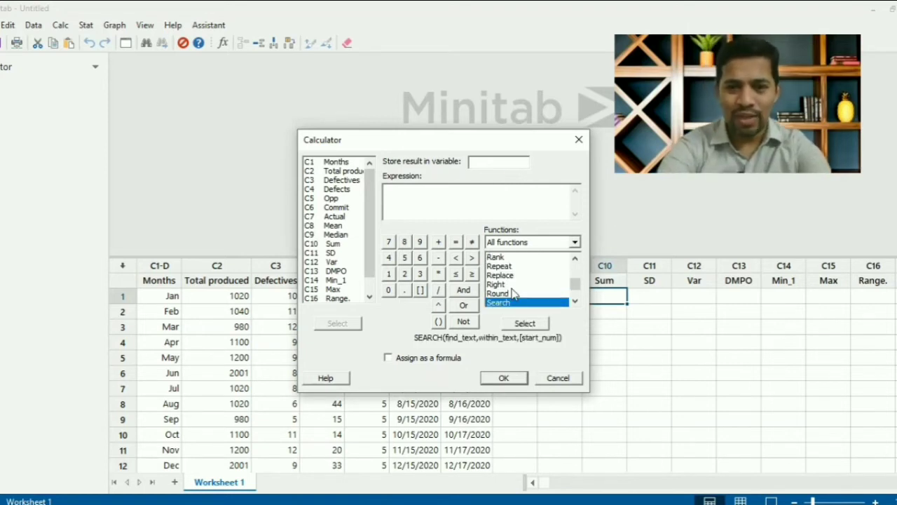
pyautogui.press('s')
pyautogui.press('s')
pyautogui.press('s')
pyautogui.press('s')
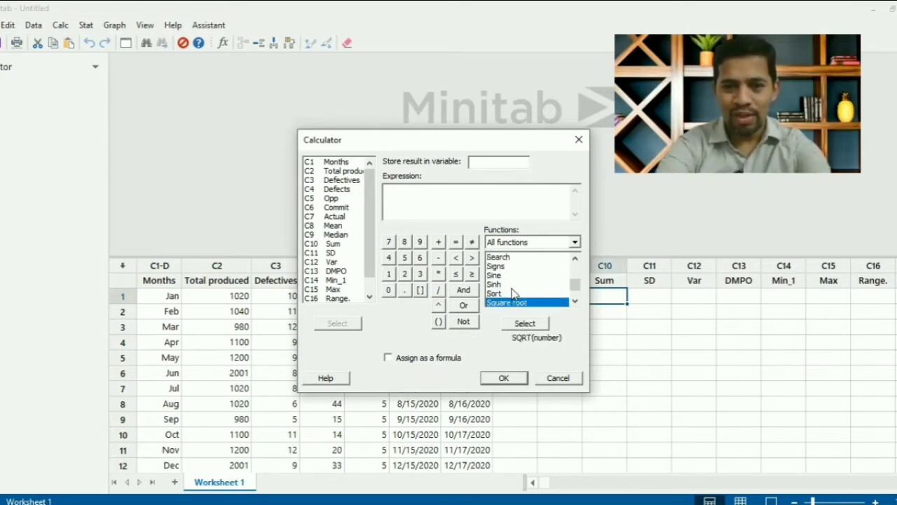
pyautogui.press('s')
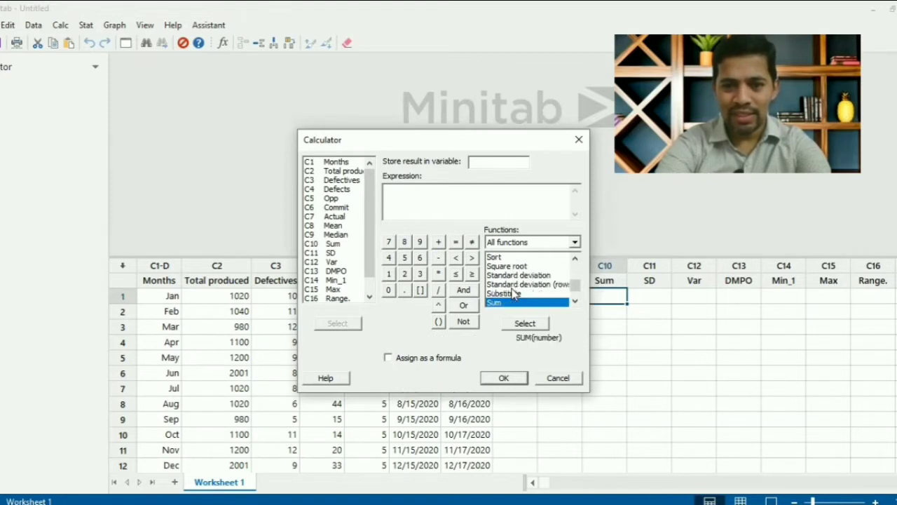
pyautogui.click(524, 324)
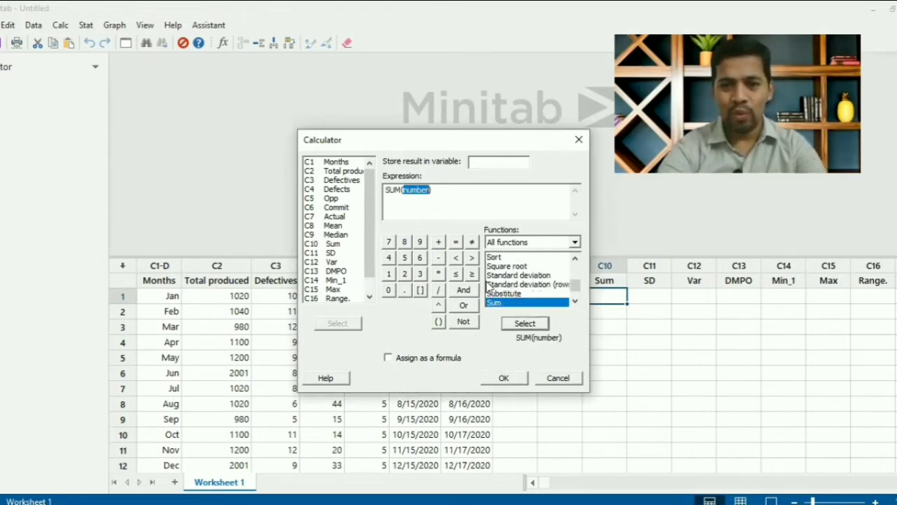
# Step: Replace the number placeholder in the SUM expression with the Total produced column and set it to be assigned as a formula
pyautogui.press('Delete')
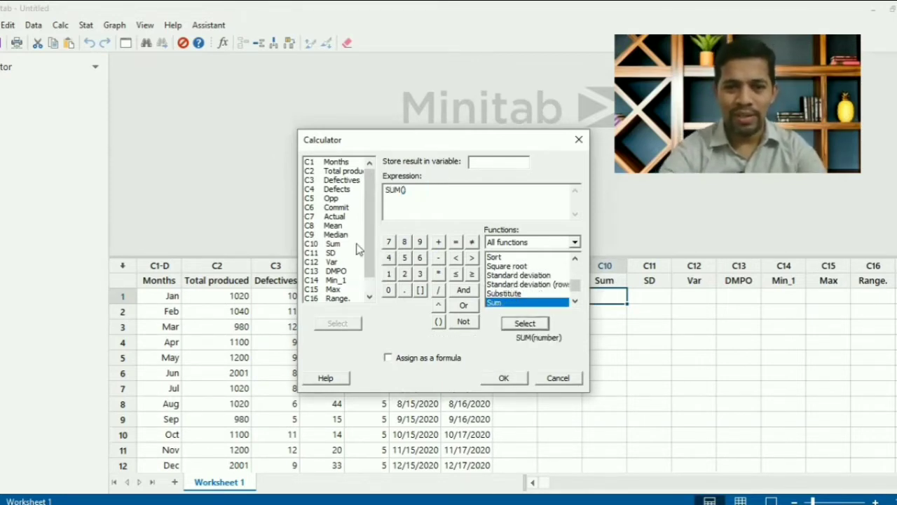
pyautogui.click(342, 179)
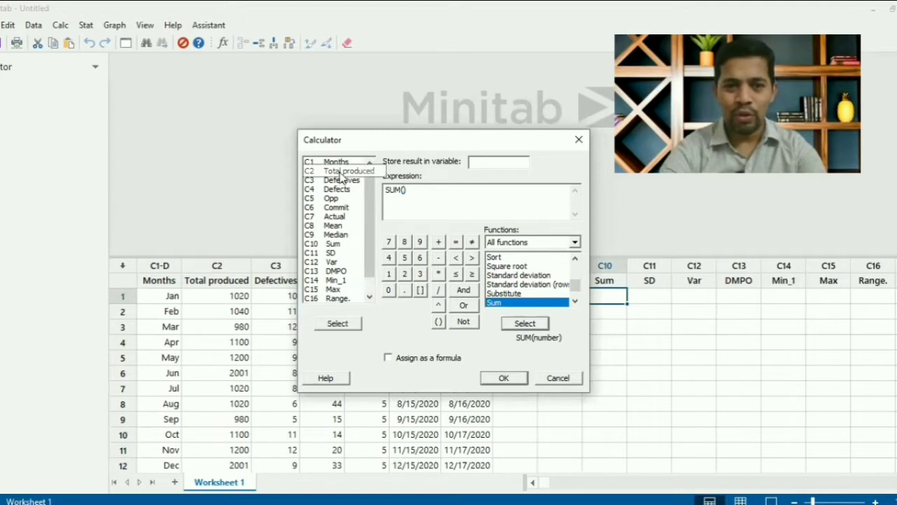
pyautogui.click(341, 323)
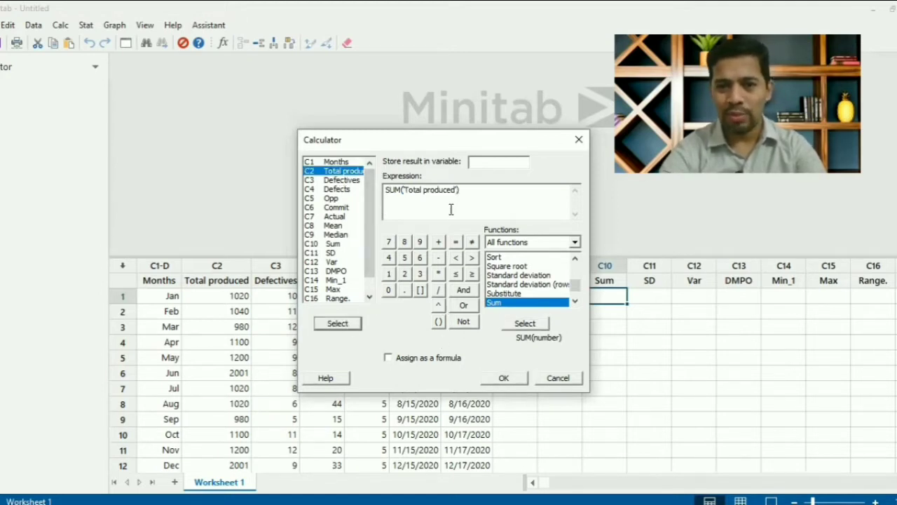
pyautogui.click(390, 358)
pyautogui.click(504, 379)
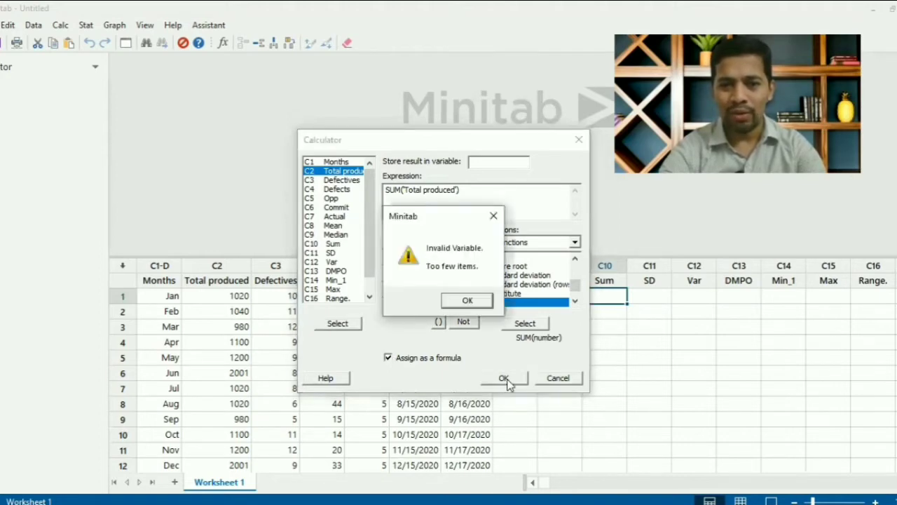
pyautogui.click(469, 300)
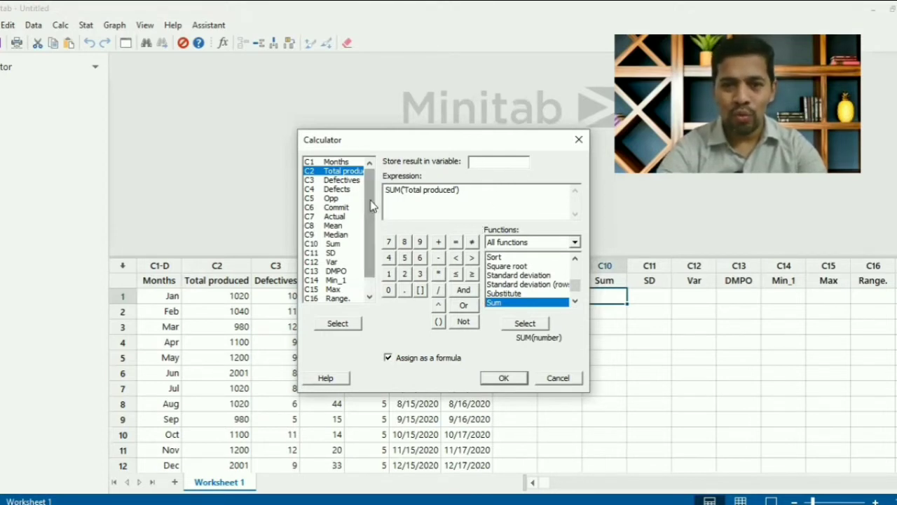
# Step: Store the result in the Sum column (C10) and calculate the SUM expression
pyautogui.click(336, 244)
pyautogui.click(337, 323)
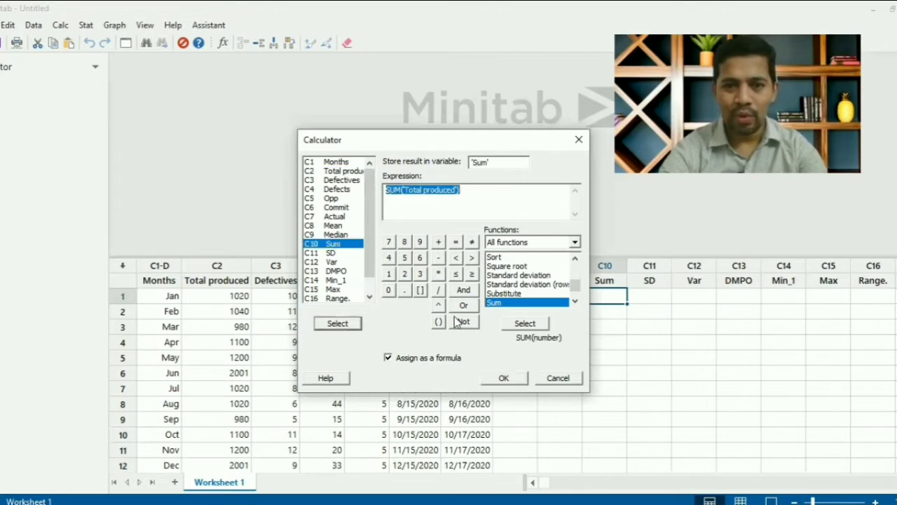
pyautogui.click(511, 377)
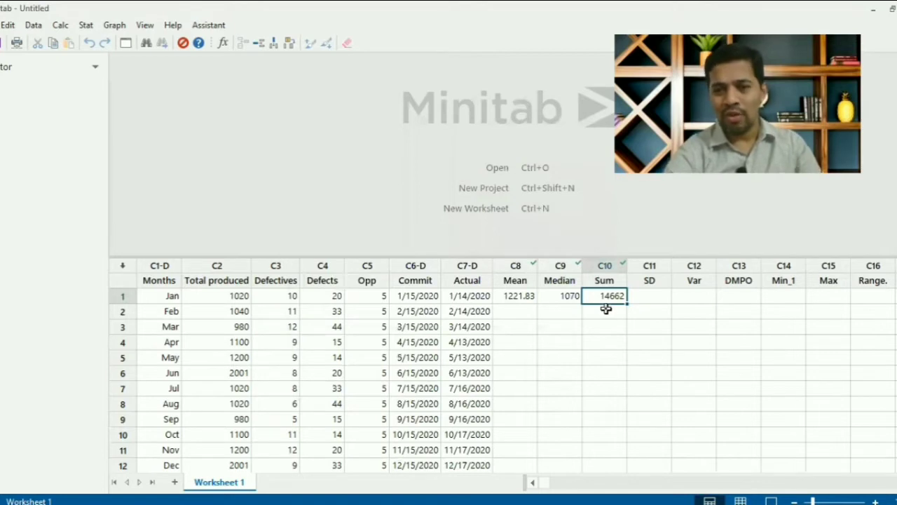
# Step: Reopen the Calculator with its previous entries cleared and set the SD column (C11) as the variable that stores the result
pyautogui.click(657, 296)
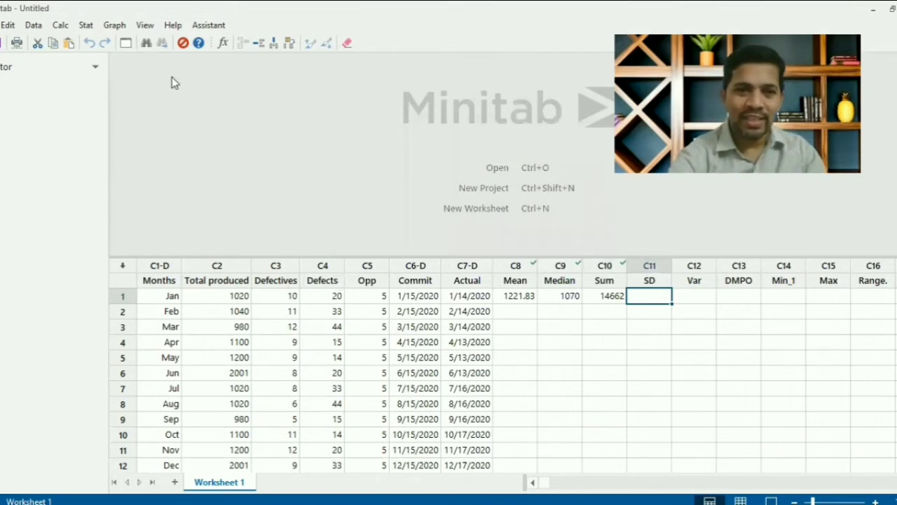
pyautogui.click(86, 25)
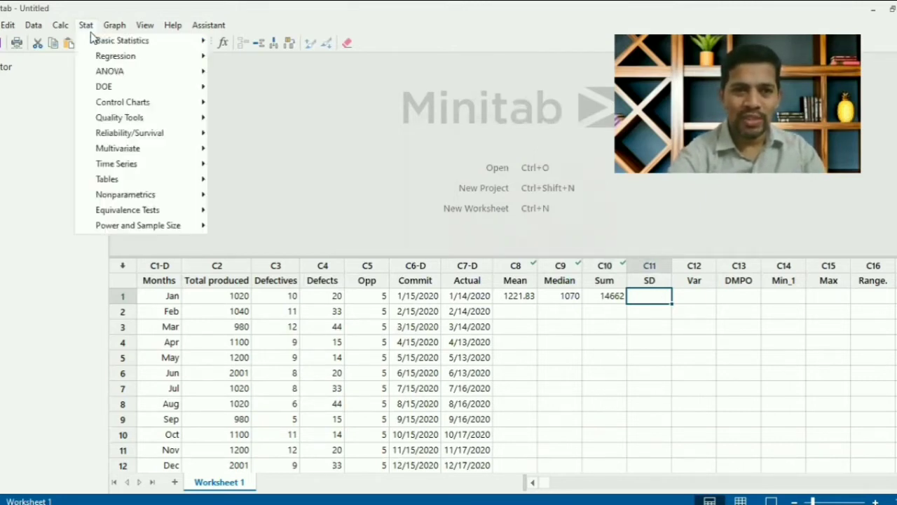
pyautogui.moveTo(61, 25)
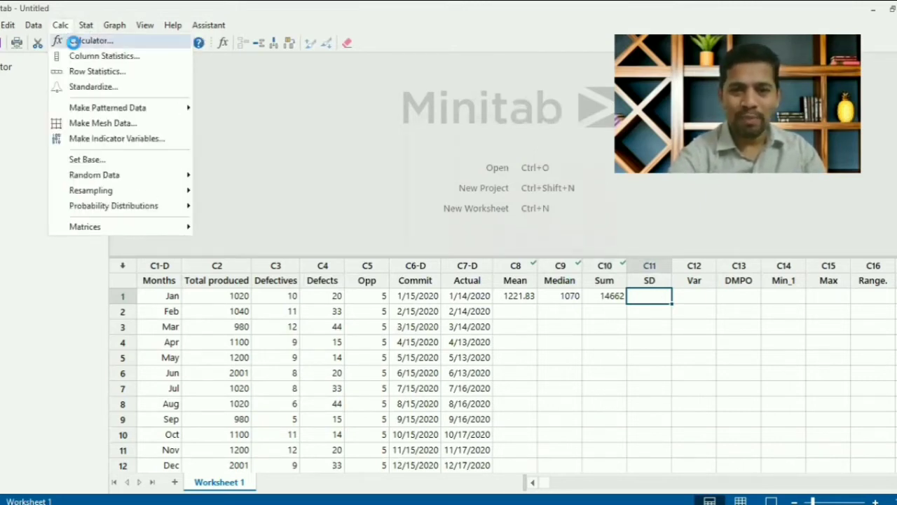
pyautogui.click(79, 41)
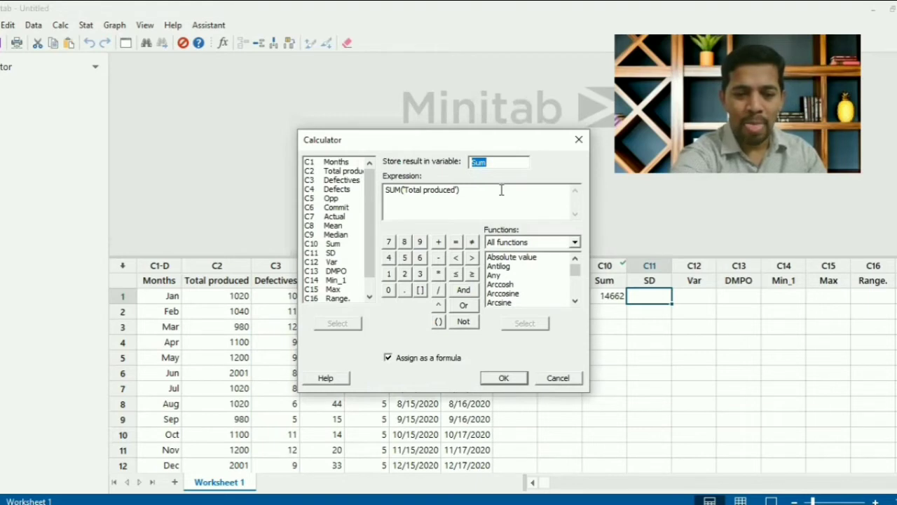
pyautogui.press('F3')
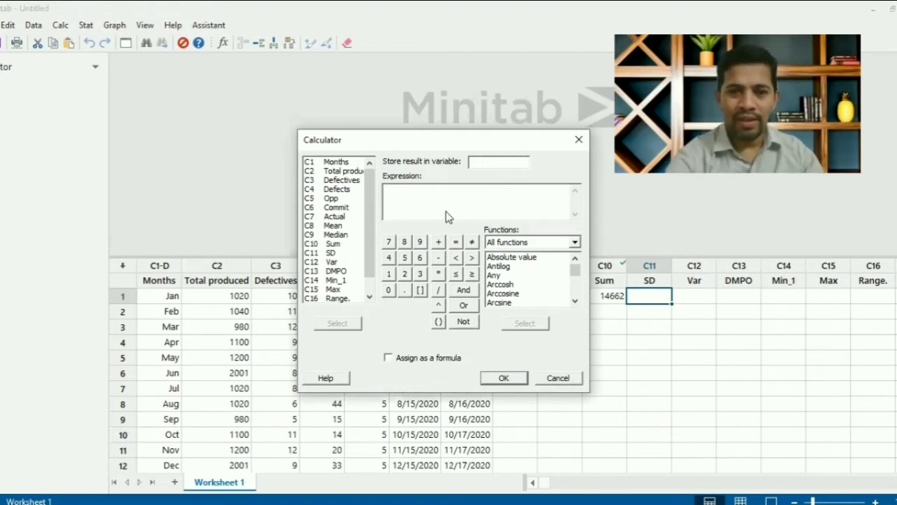
pyautogui.click(334, 253)
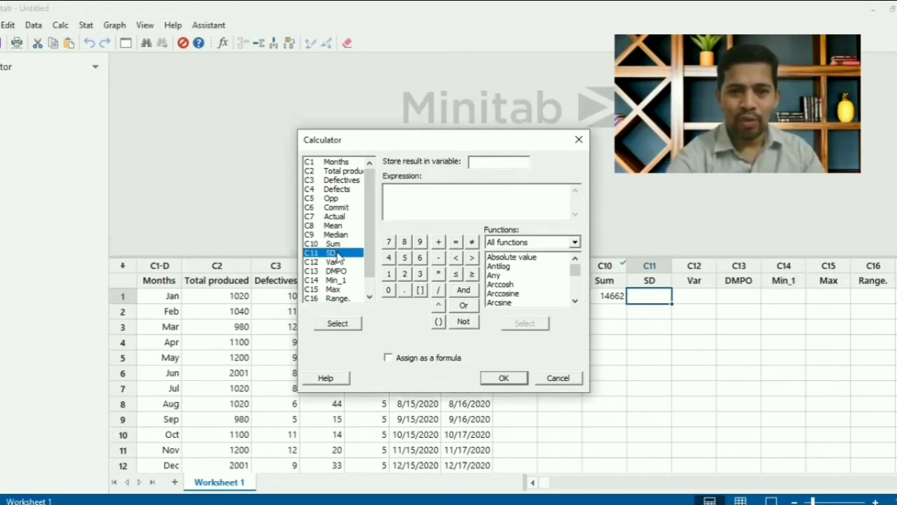
pyautogui.click(346, 325)
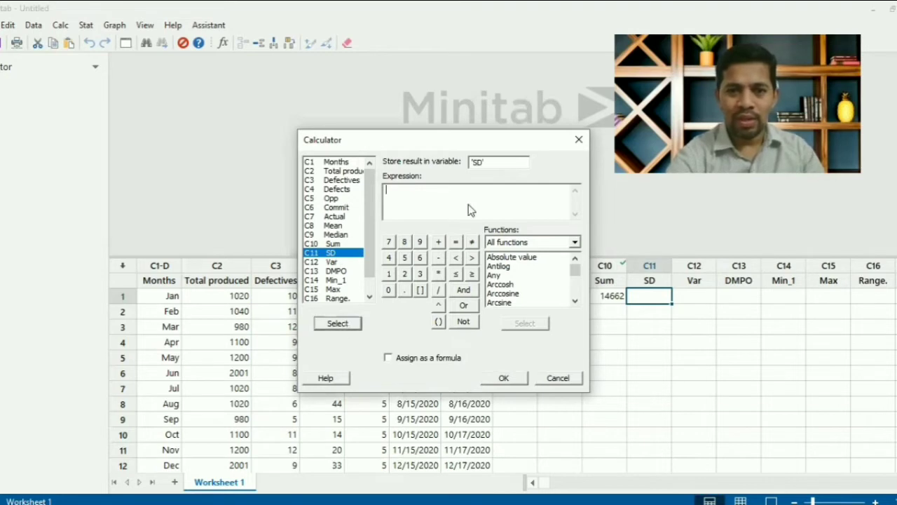
# Step: Insert the Standard deviation function for columns, STDEV(number), into the Calculator expression
pyautogui.click(537, 286)
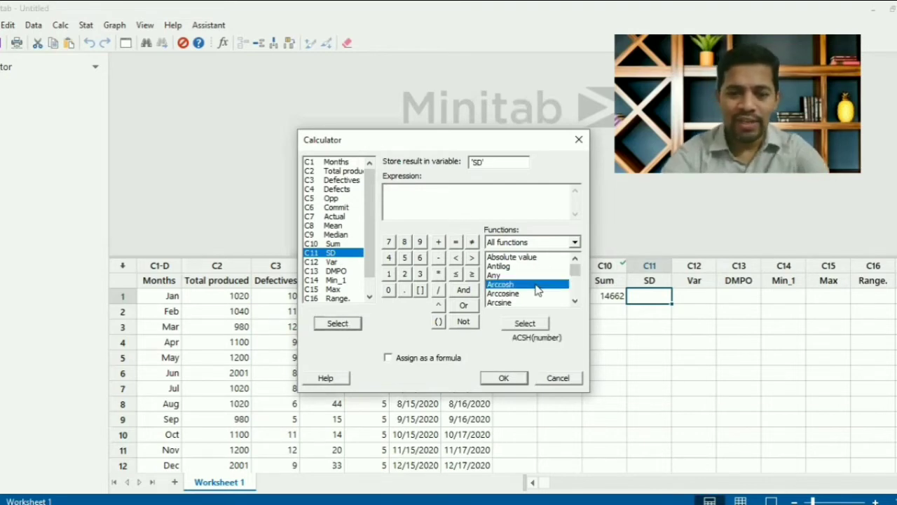
pyautogui.press('s')
pyautogui.press('i')
pyautogui.press('Down')
pyautogui.press('Down')
pyautogui.press('Down')
pyautogui.press('Down')
pyautogui.press('Down')
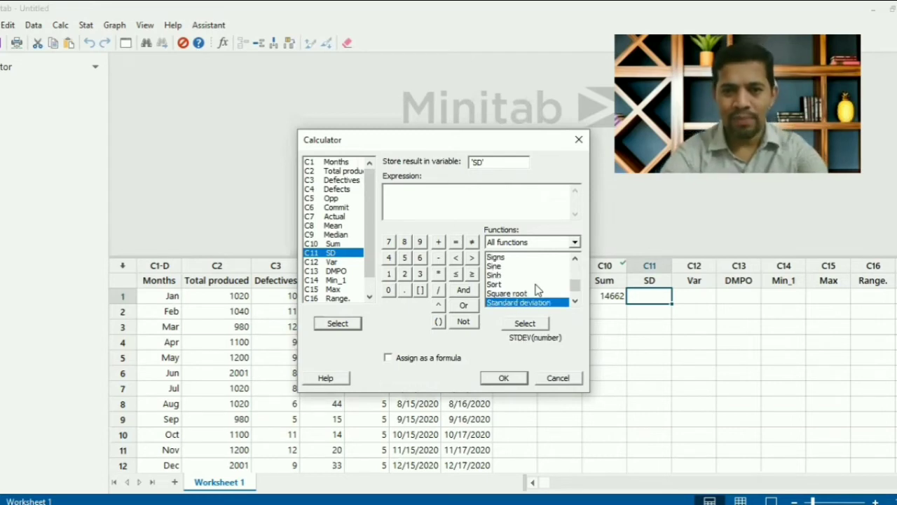
pyautogui.click(524, 323)
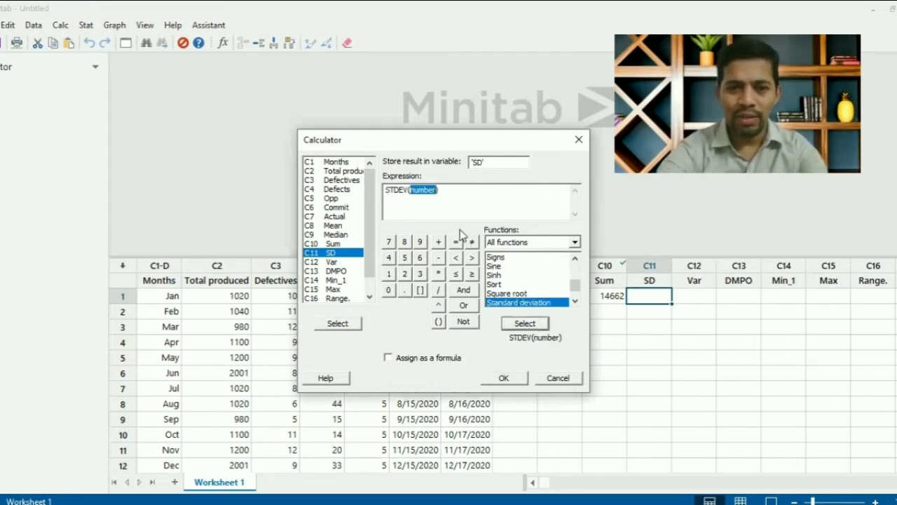
# Step: Replace the number placeholder in STDEV with the Total produced column, assign it as a formula and calculate the result
pyautogui.press('Delete')
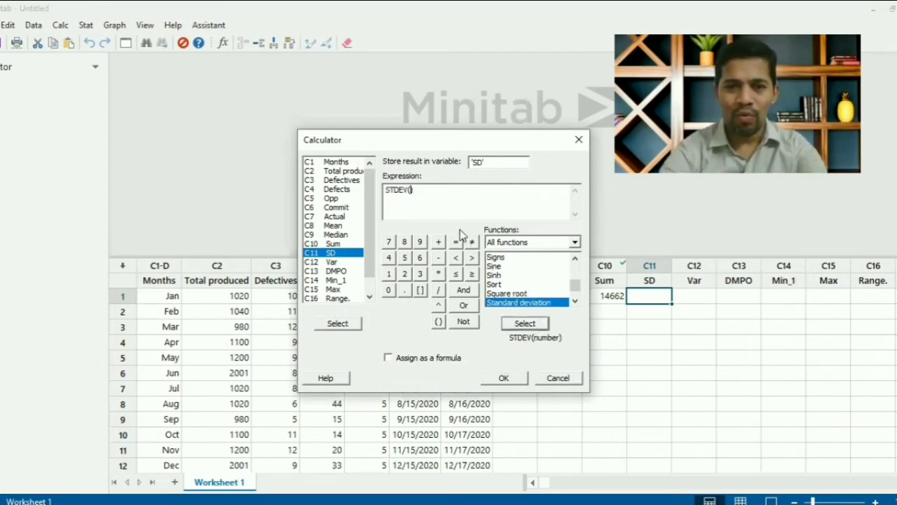
pyautogui.click(336, 171)
pyautogui.click(337, 323)
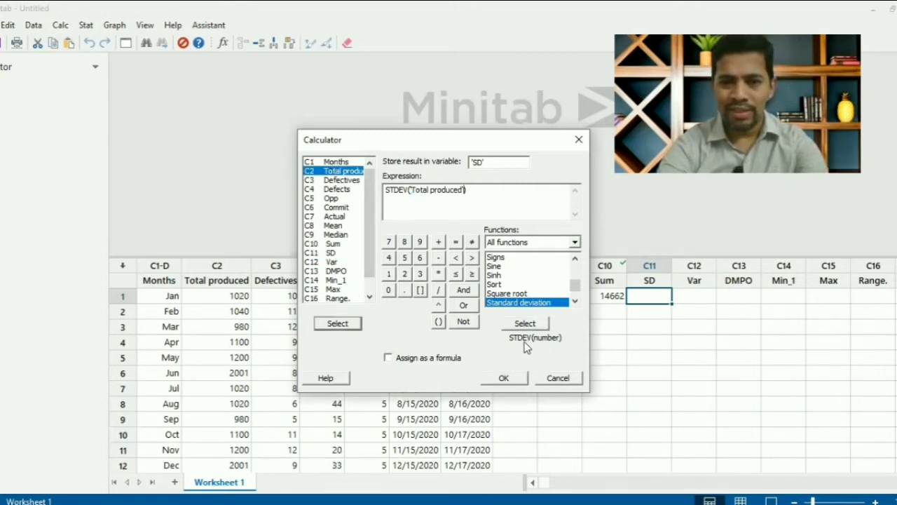
pyautogui.click(389, 358)
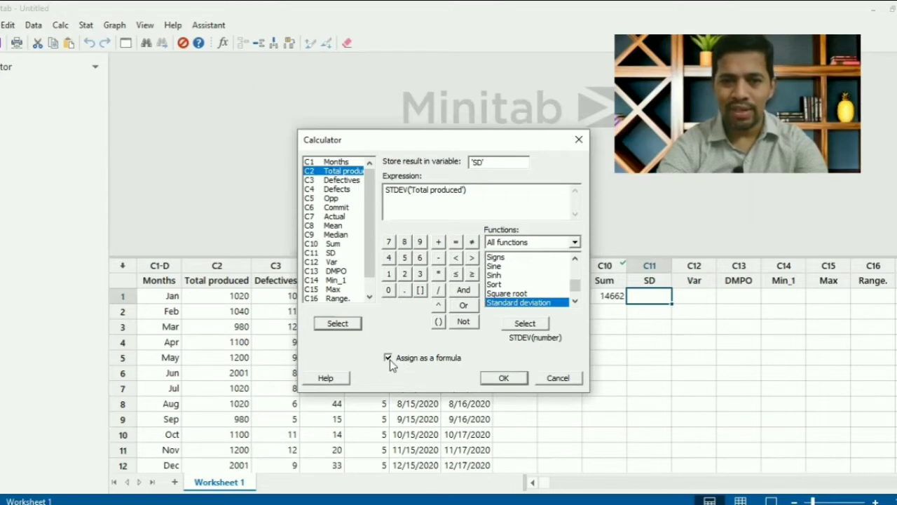
pyautogui.click(504, 377)
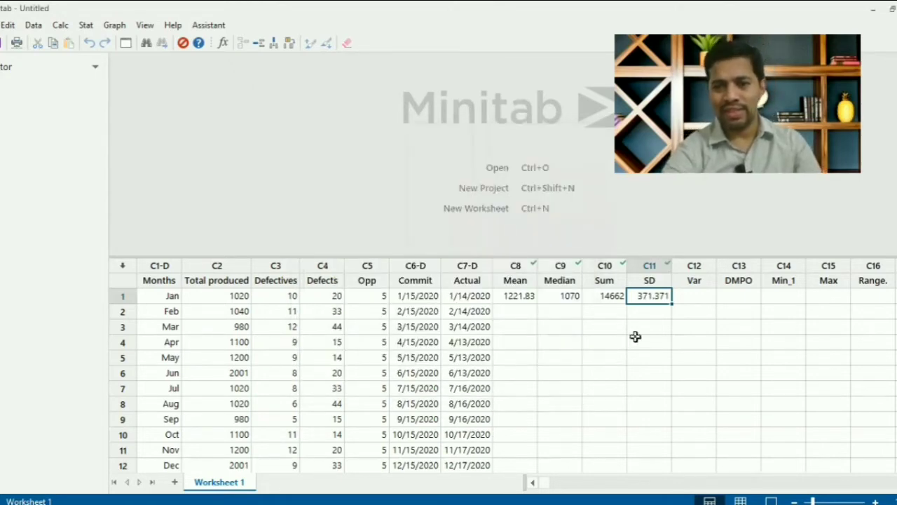
# Step: Reopen the Calculator, set the Var column (C12) as the variable that stores the result and clear the old expression
pyautogui.click(696, 298)
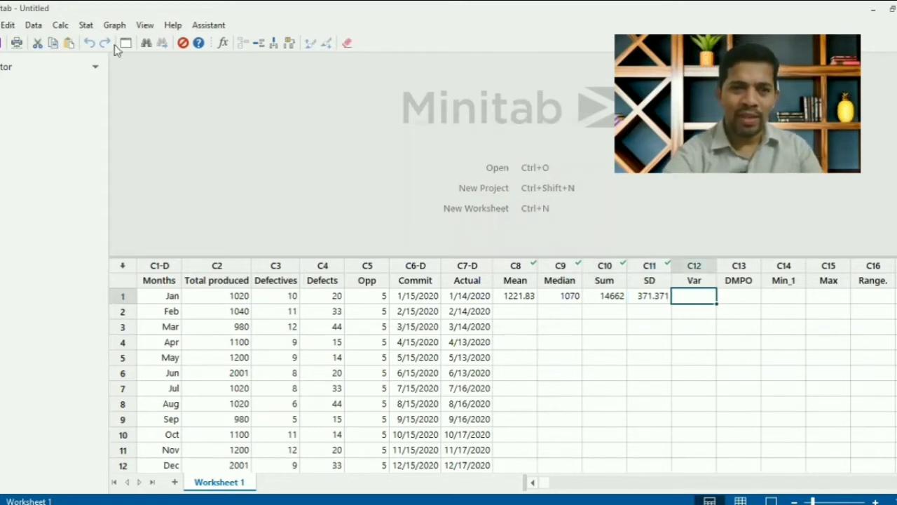
pyautogui.click(59, 26)
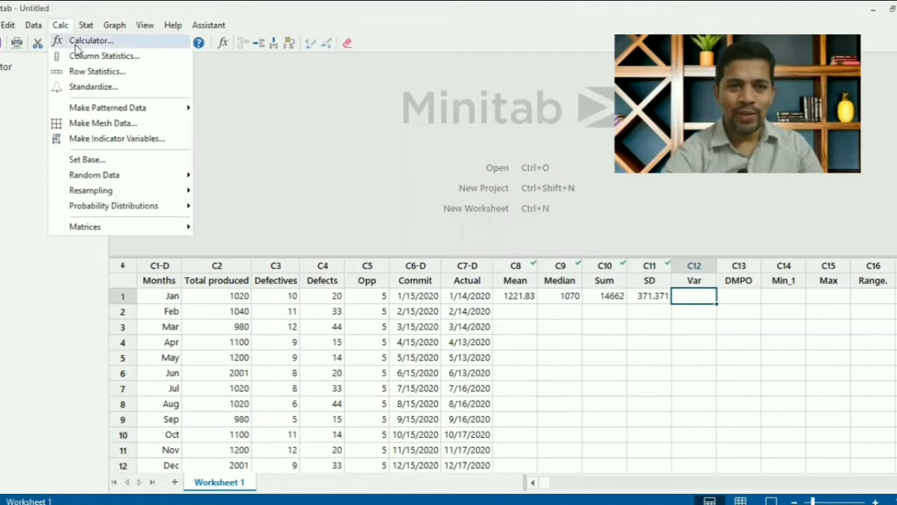
pyautogui.click(76, 44)
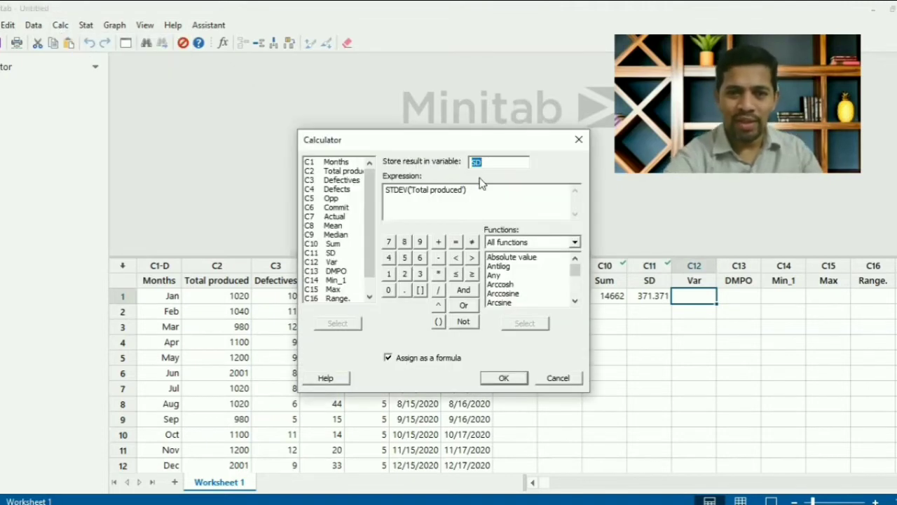
pyautogui.click(339, 262)
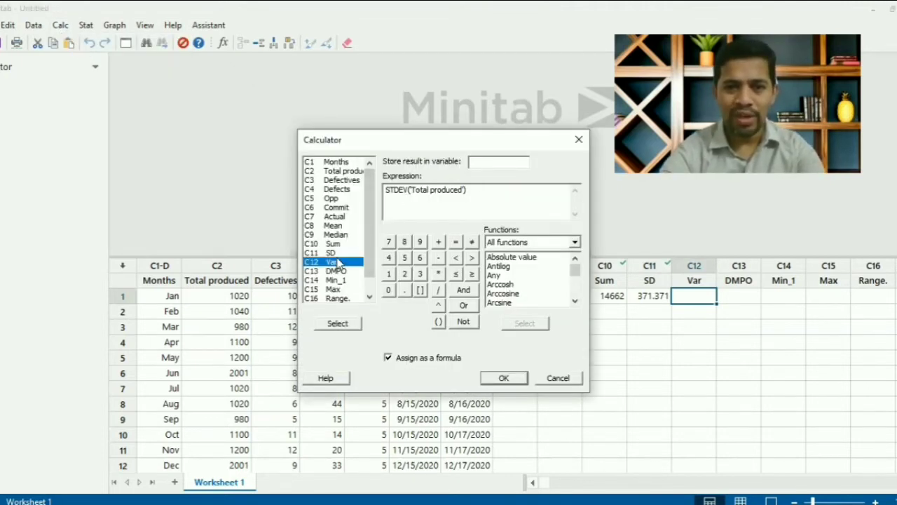
pyautogui.click(348, 326)
pyautogui.press('Delete')
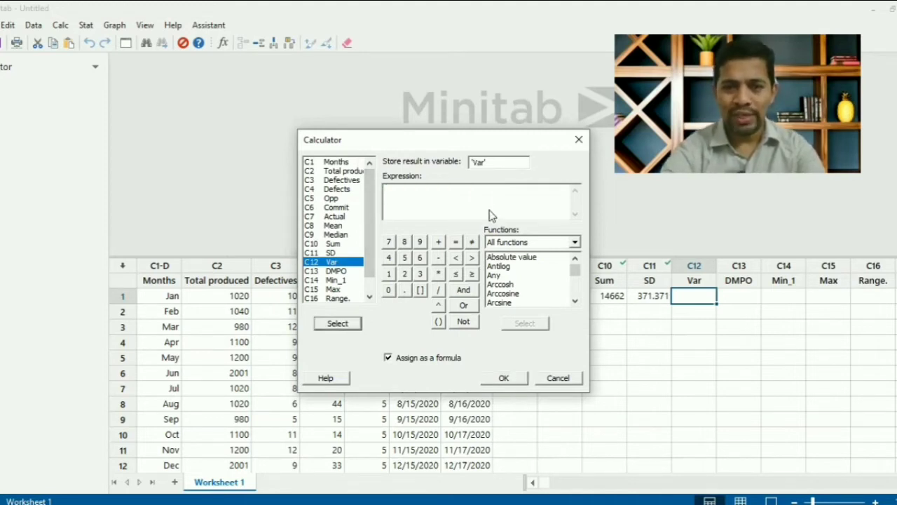
# Step: Look through the functions for a variance option and insert the Square root function, SQRT(number), into the expression
pyautogui.click(526, 276)
pyautogui.press('v')
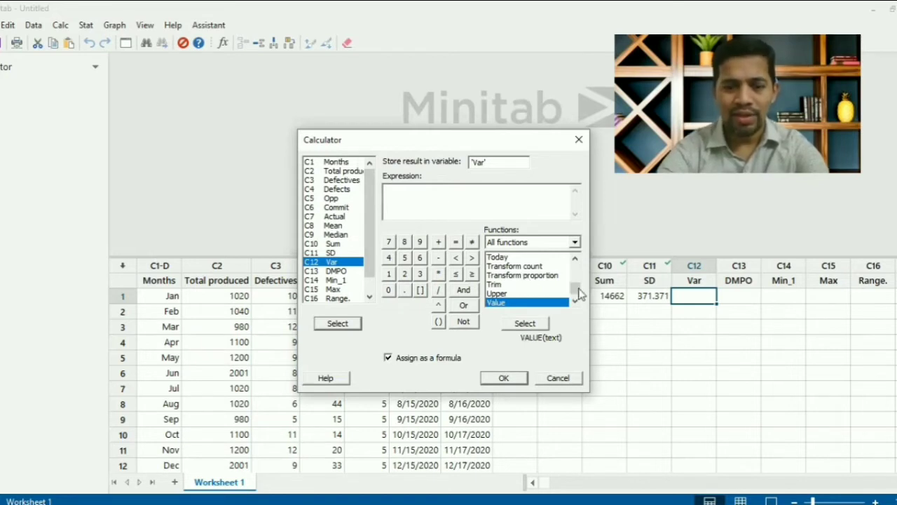
pyautogui.press('s')
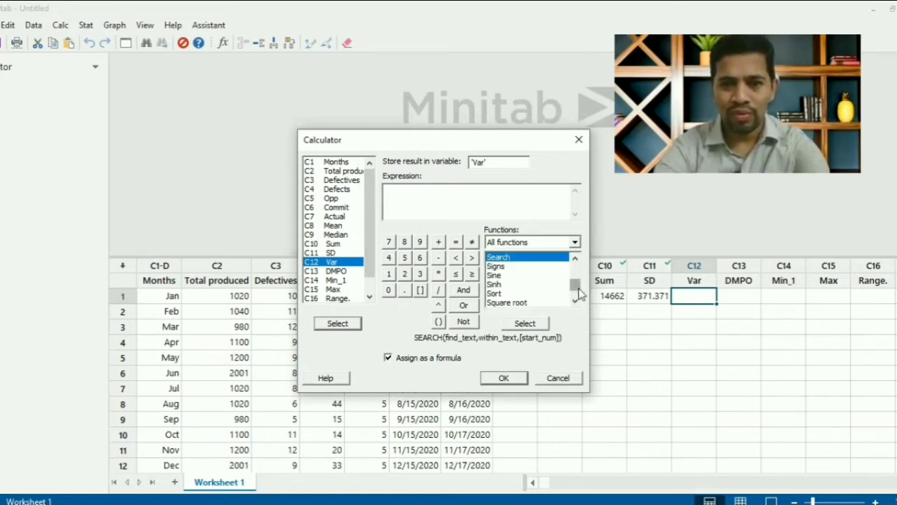
pyautogui.click(527, 303)
pyautogui.click(522, 326)
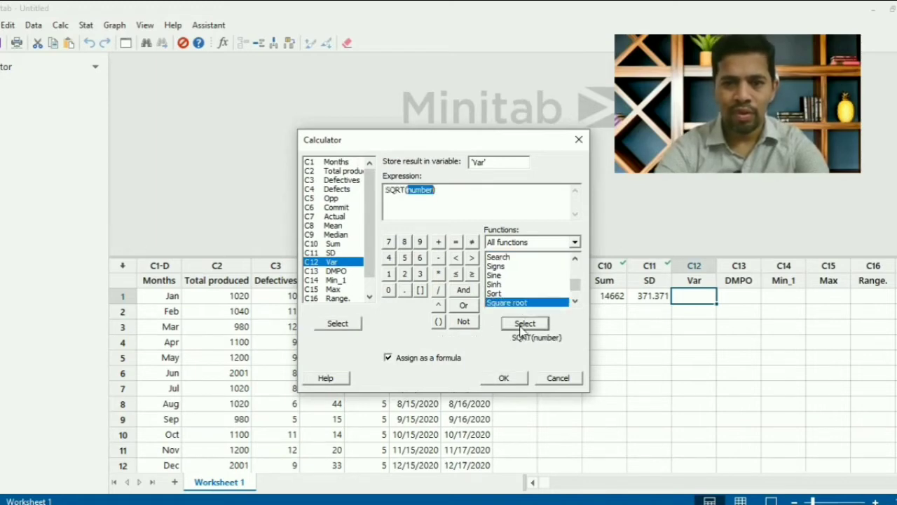
# Step: Replace the number placeholder in SQRT with the Total produced column and calculate the expression
pyautogui.press('BackSpace')
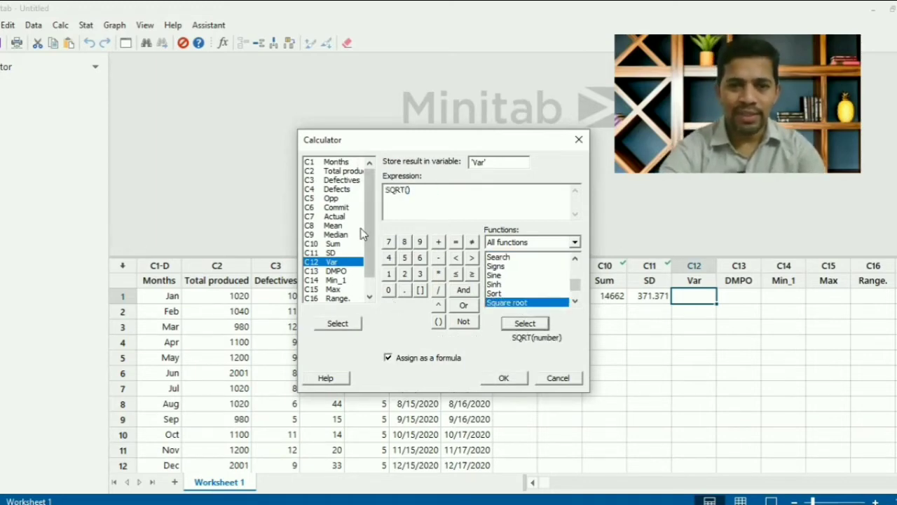
pyautogui.click(343, 171)
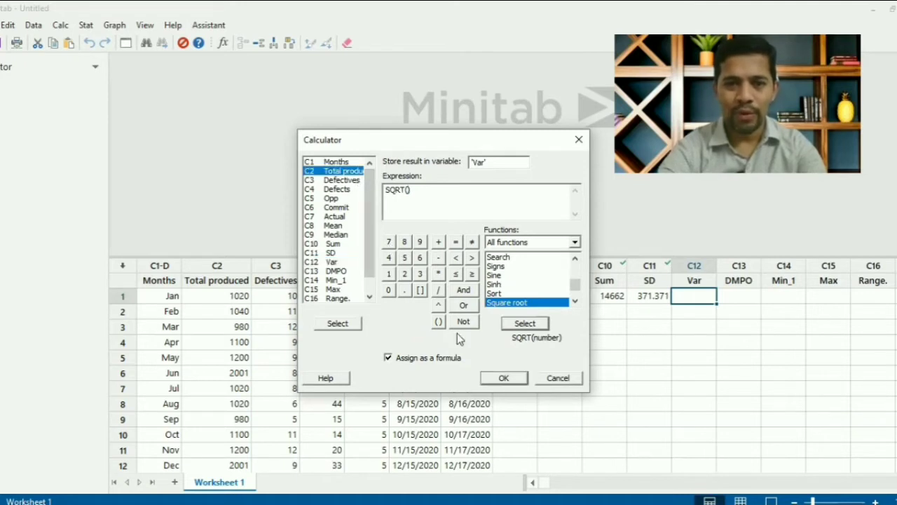
pyautogui.click(408, 190)
pyautogui.click(338, 323)
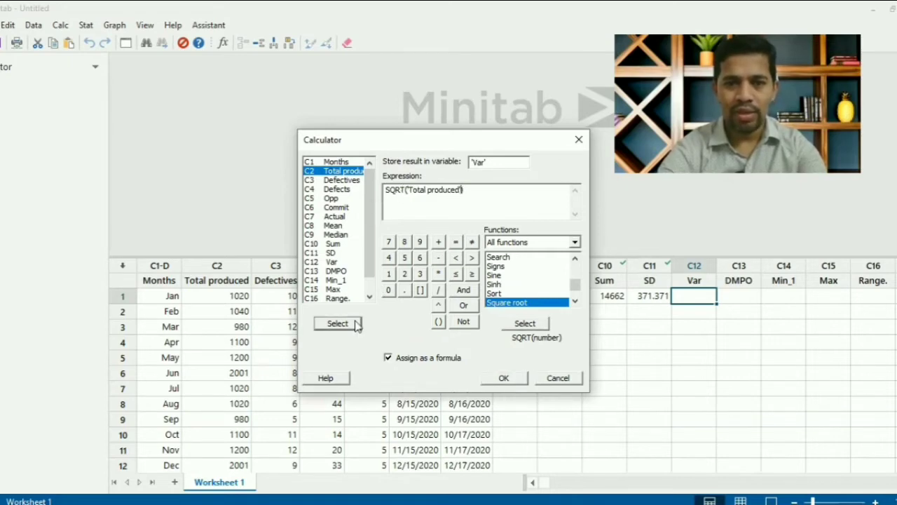
pyautogui.click(508, 382)
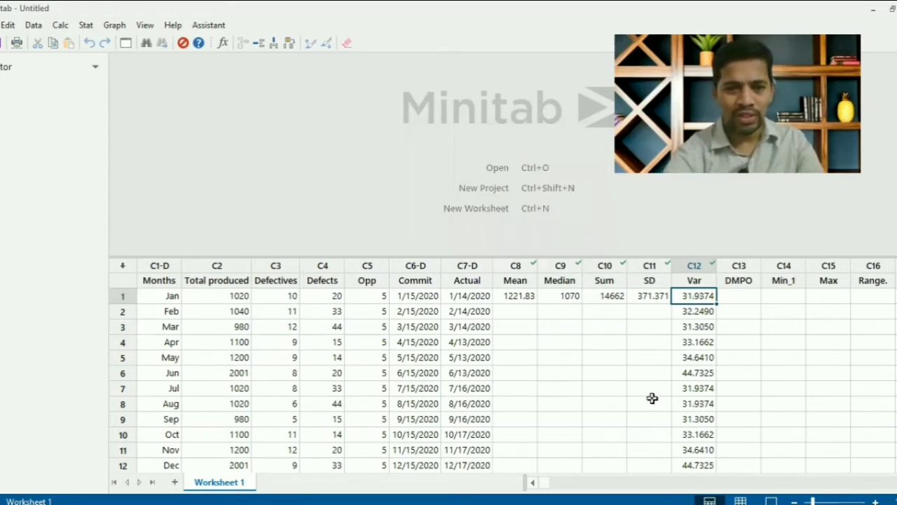
# Step: Reopen the Calculator with its previous entries cleared and set the DMPO column (C13) as the variable that stores the result
pyautogui.click(735, 295)
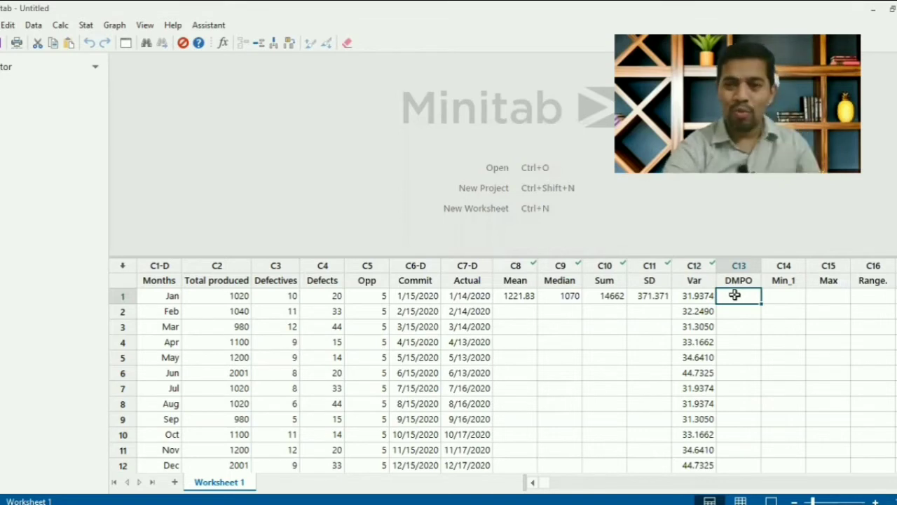
pyautogui.click(89, 26)
pyautogui.moveTo(61, 27)
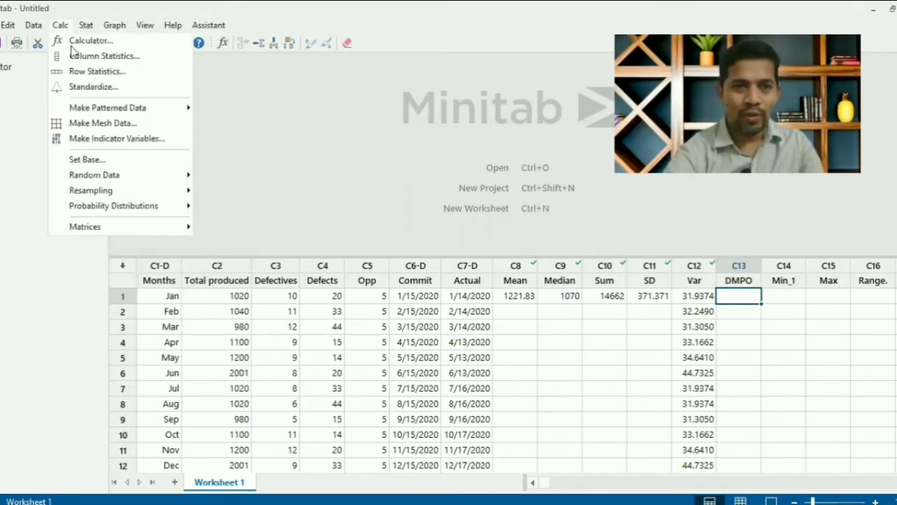
pyautogui.click(72, 42)
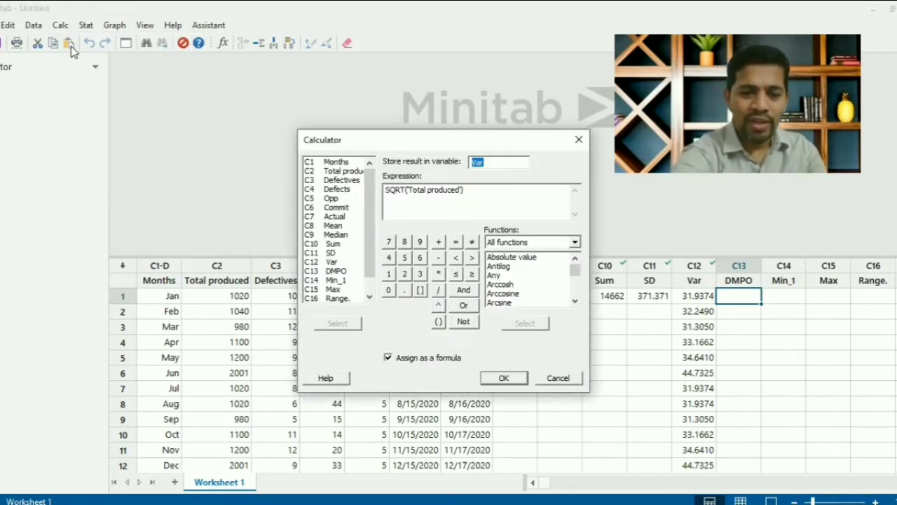
pyautogui.press('F3')
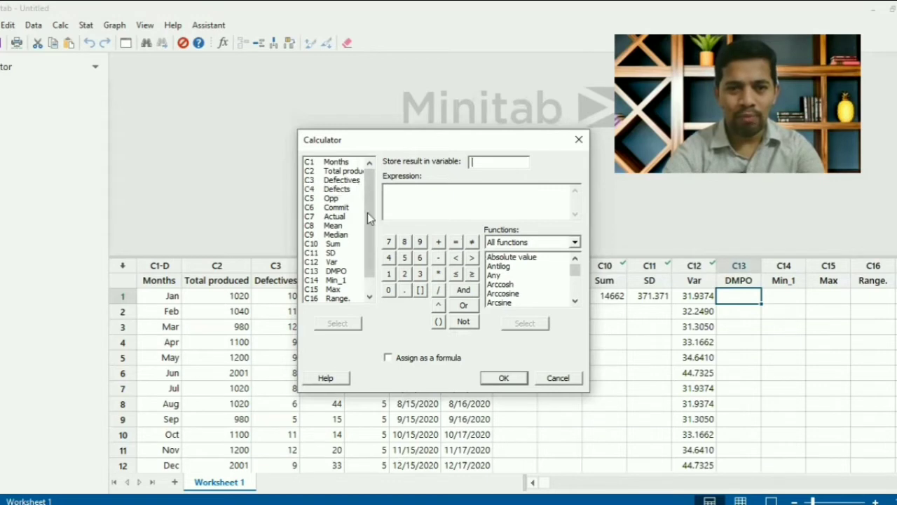
pyautogui.click(338, 272)
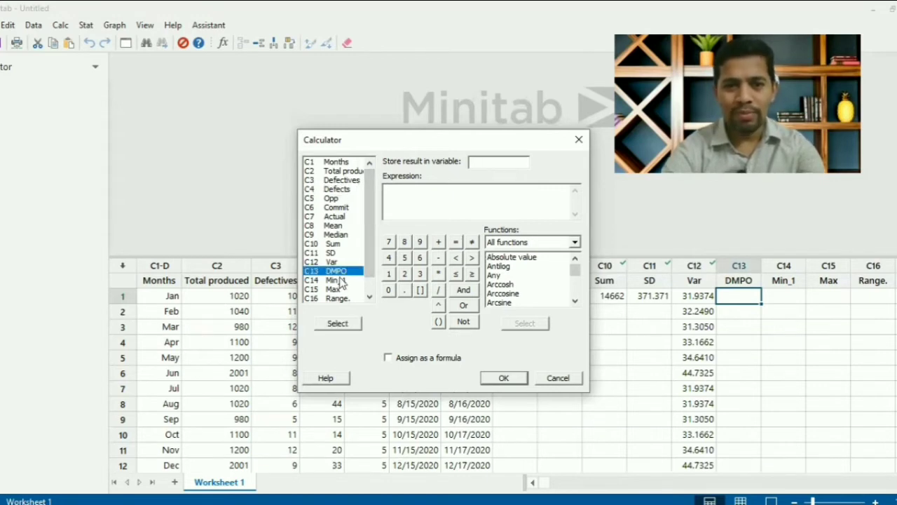
pyautogui.click(342, 325)
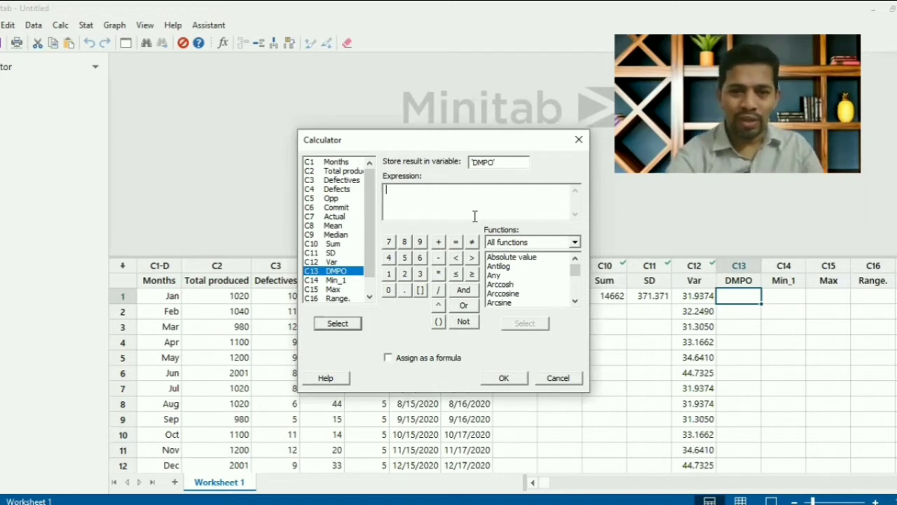
# Step: Start the DMPO expression with the Defectives column multiplied by 1000000, followed by a division sign
pyautogui.click(360, 190)
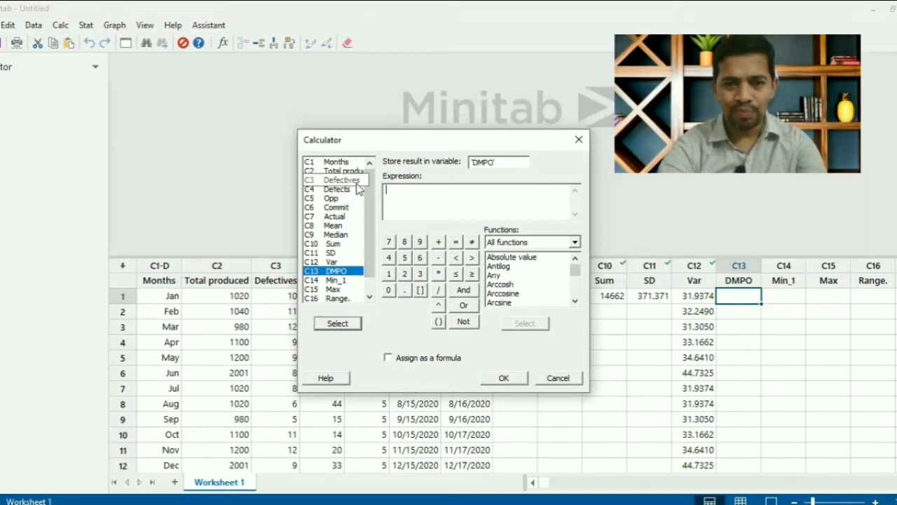
pyautogui.click(341, 180)
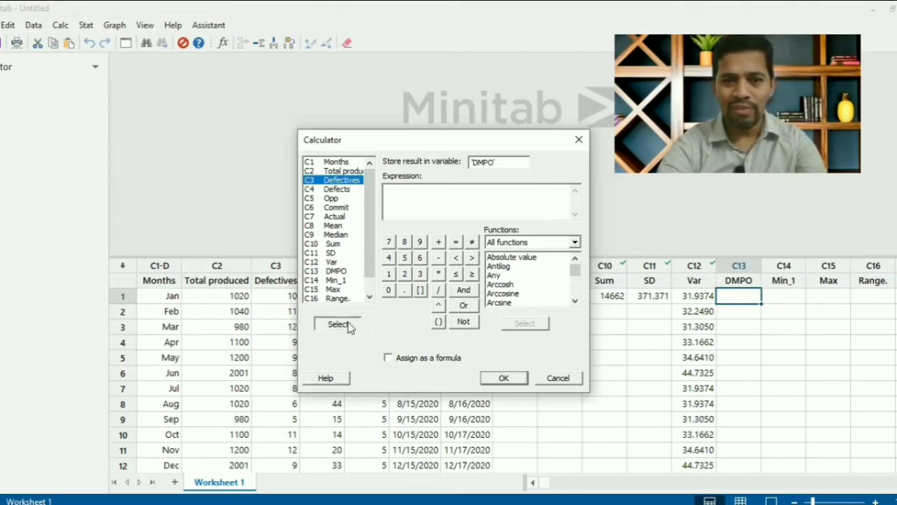
pyautogui.click(339, 324)
pyautogui.write('*')
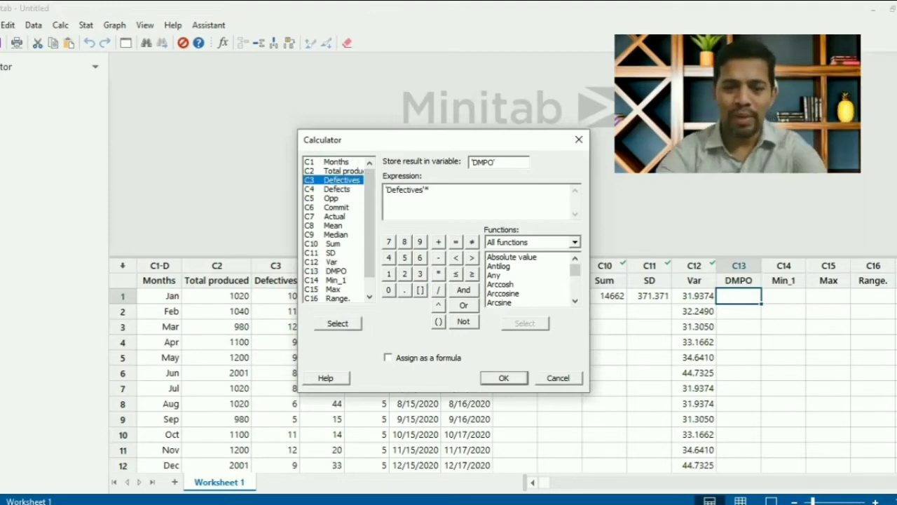
pyautogui.write('100')
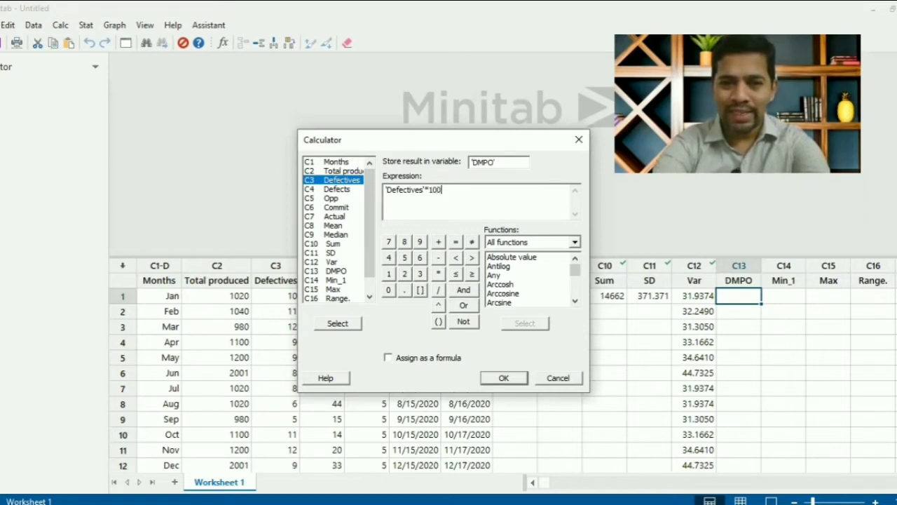
pyautogui.write('0000')
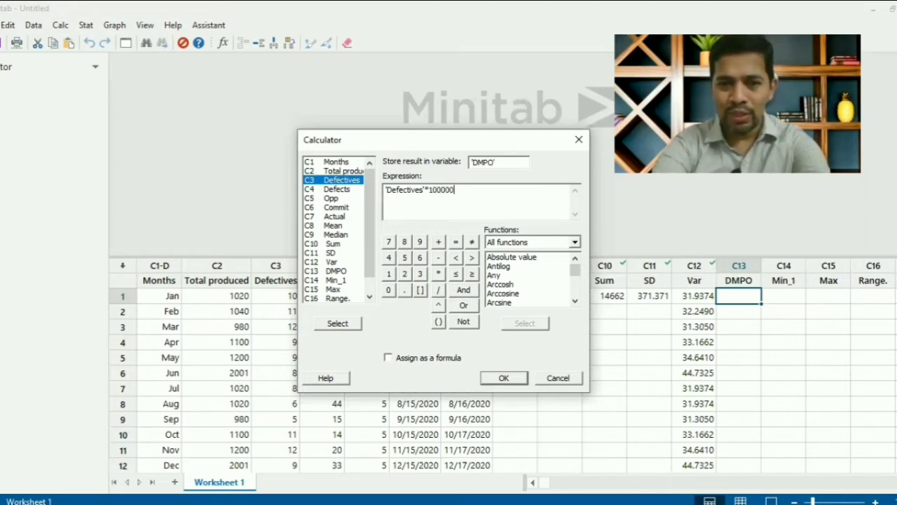
pyautogui.press('BackSpace')
pyautogui.press('BackSpace')
pyautogui.press('BackSpace')
pyautogui.press('BackSpace')
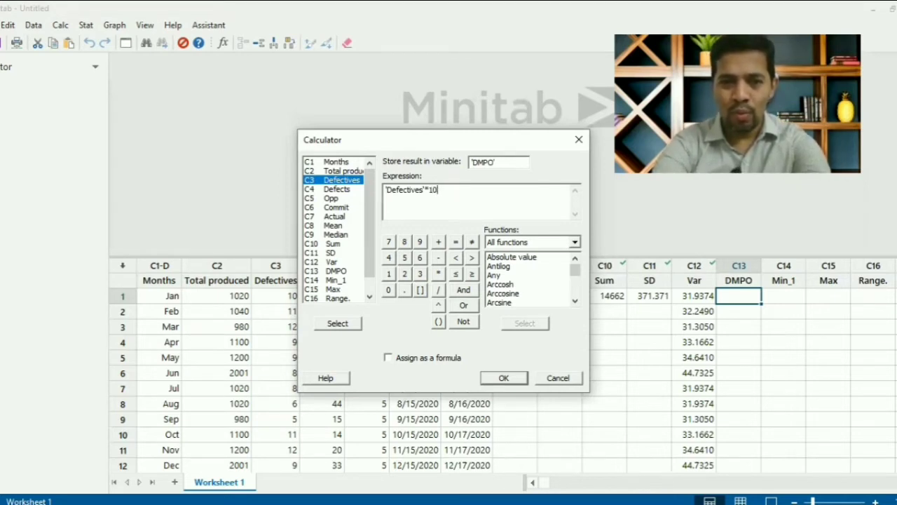
pyautogui.write('000')
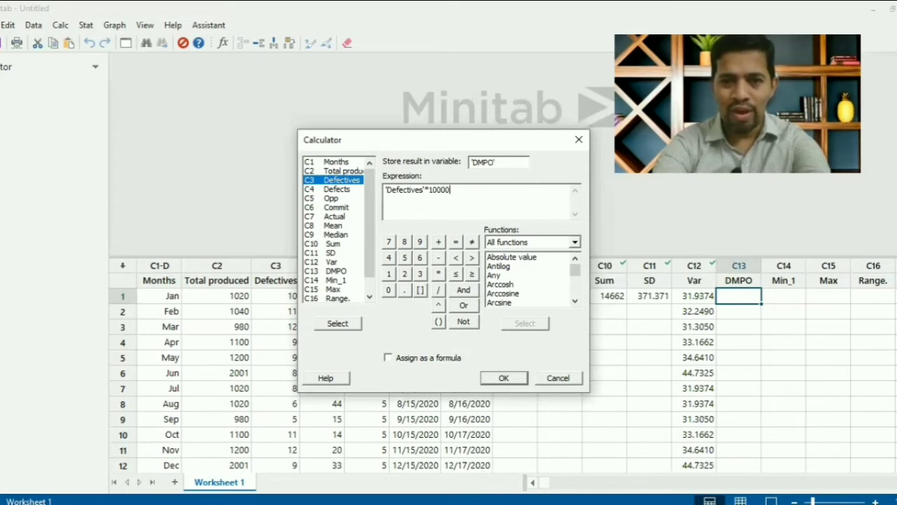
pyautogui.write('0/')
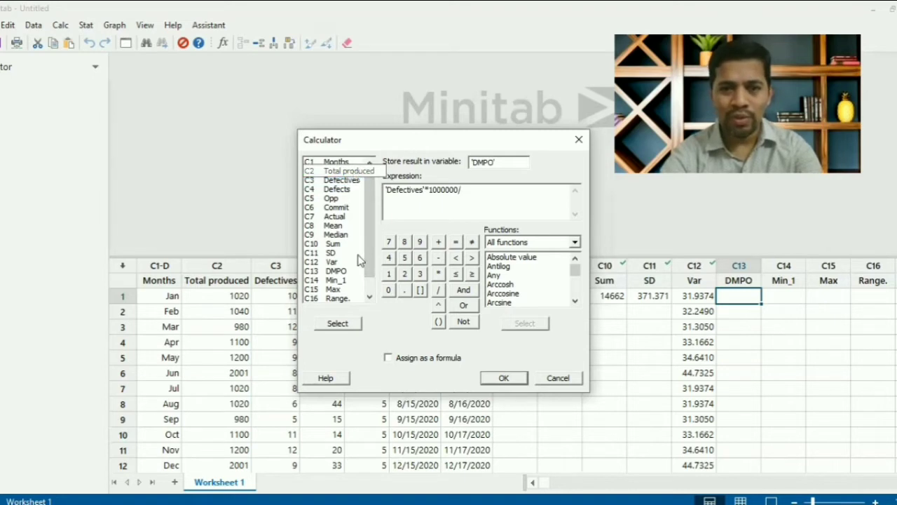
# Step: Complete the DMPO expression as 'Defectives'*1000000/'Total produced'*'Opp', assign it as a formula and calculate it
pyautogui.click(337, 170)
pyautogui.click(354, 324)
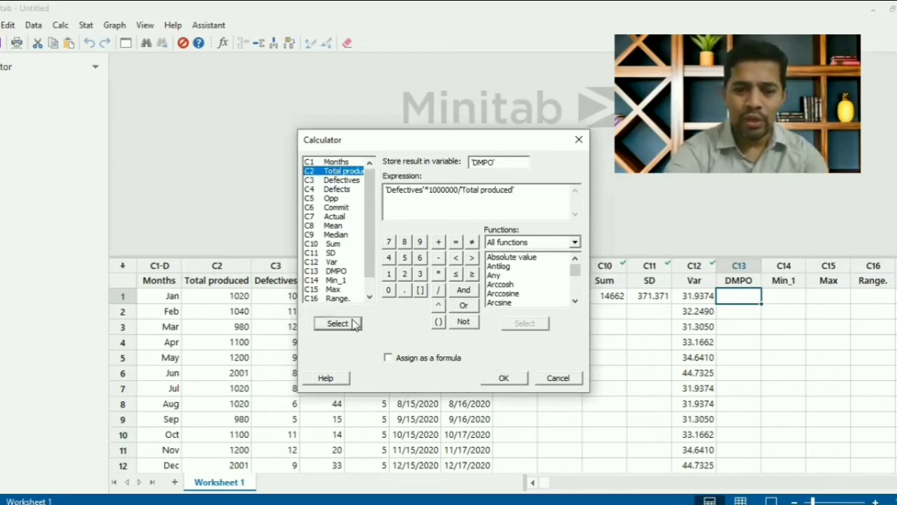
pyautogui.write('*')
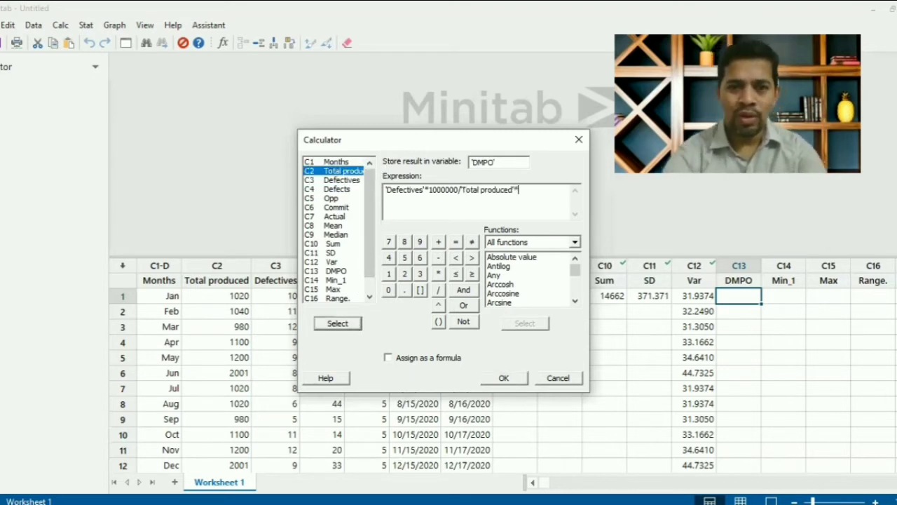
pyautogui.click(337, 199)
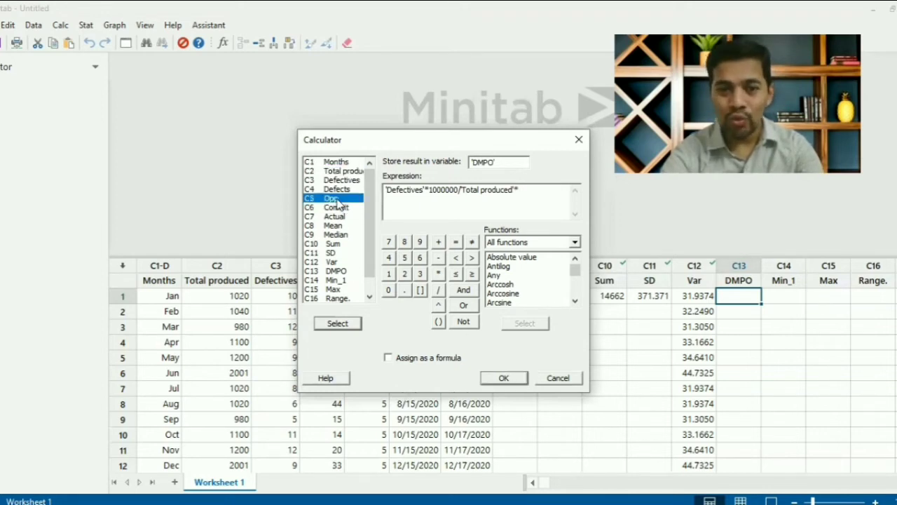
pyautogui.click(337, 324)
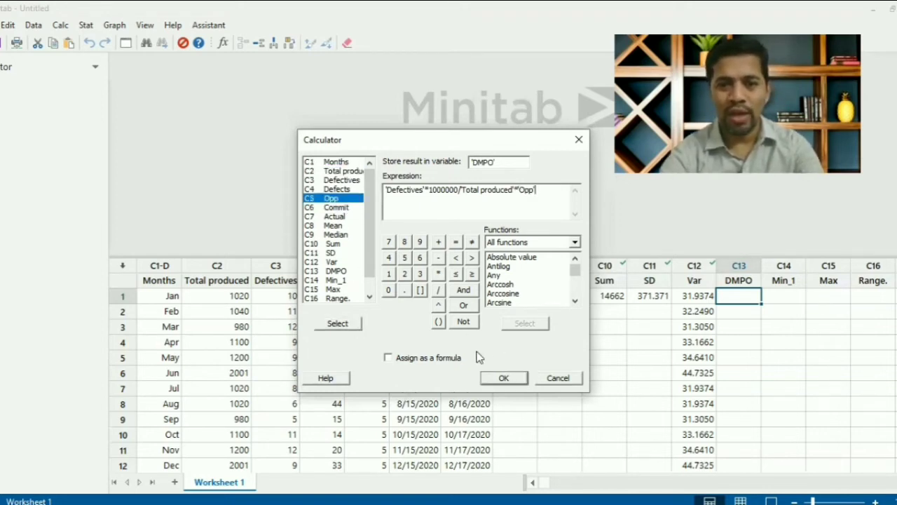
pyautogui.click(400, 359)
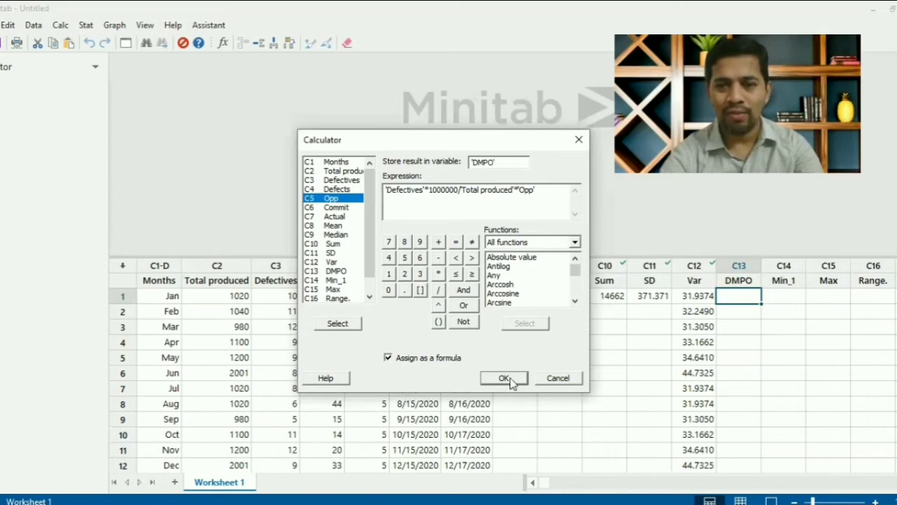
pyautogui.click(507, 378)
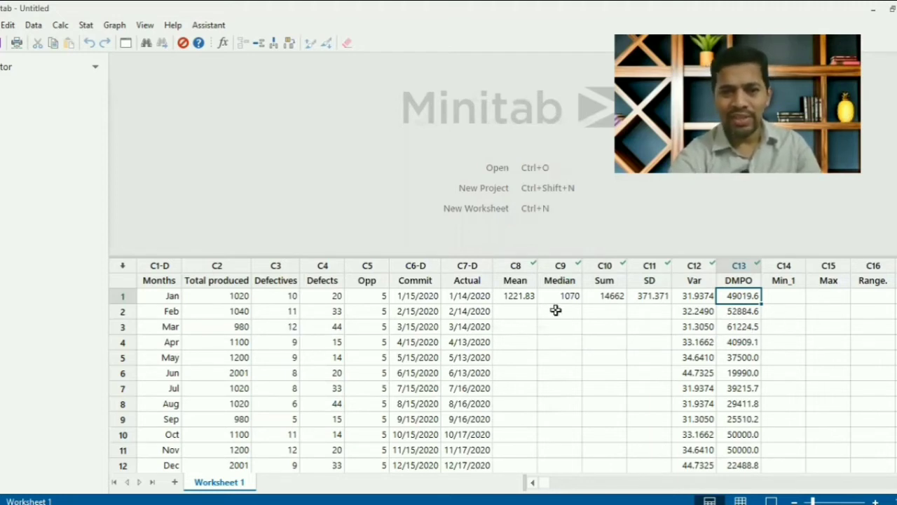
# Step: Change January's Defectives value to 12 to test the DMPO formula
pyautogui.click(373, 299)
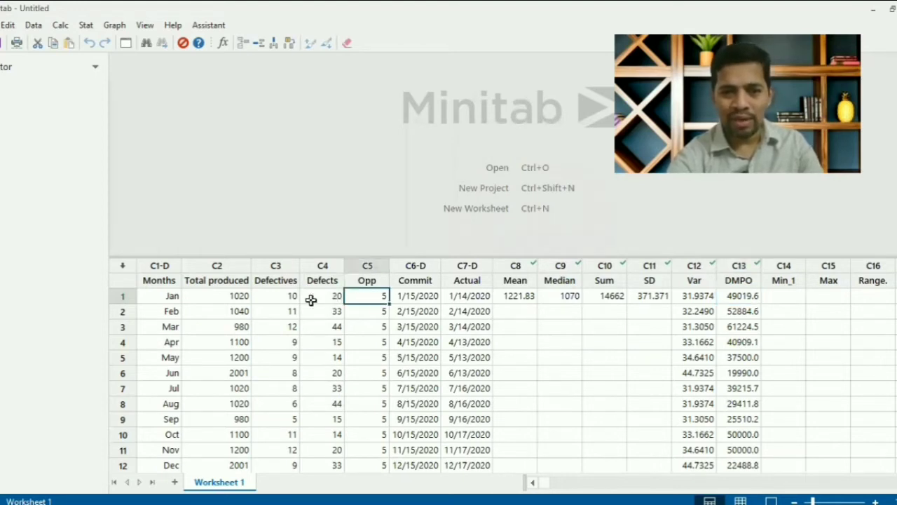
pyautogui.click(279, 298)
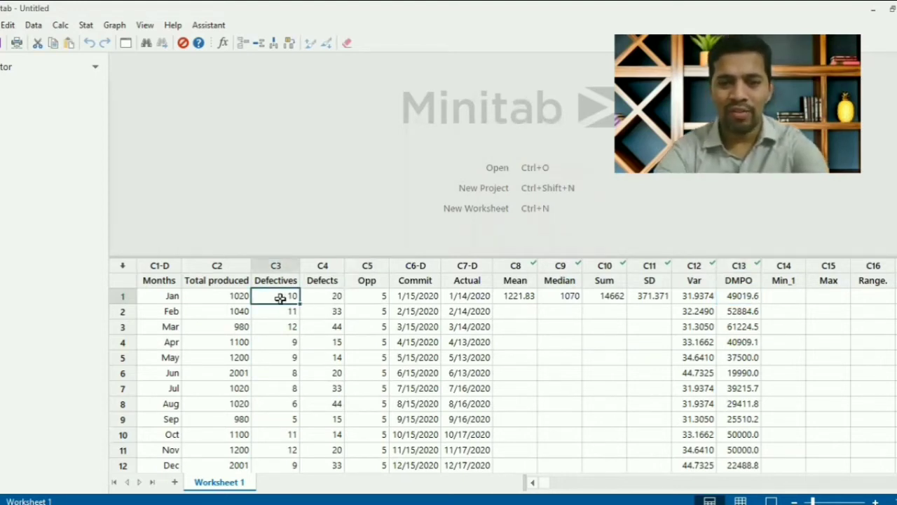
pyautogui.write('12')
pyautogui.press('Return')
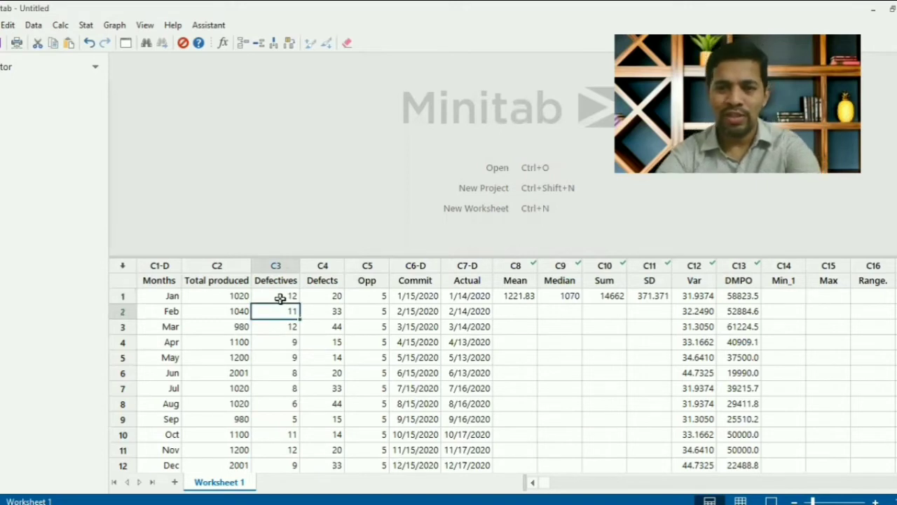
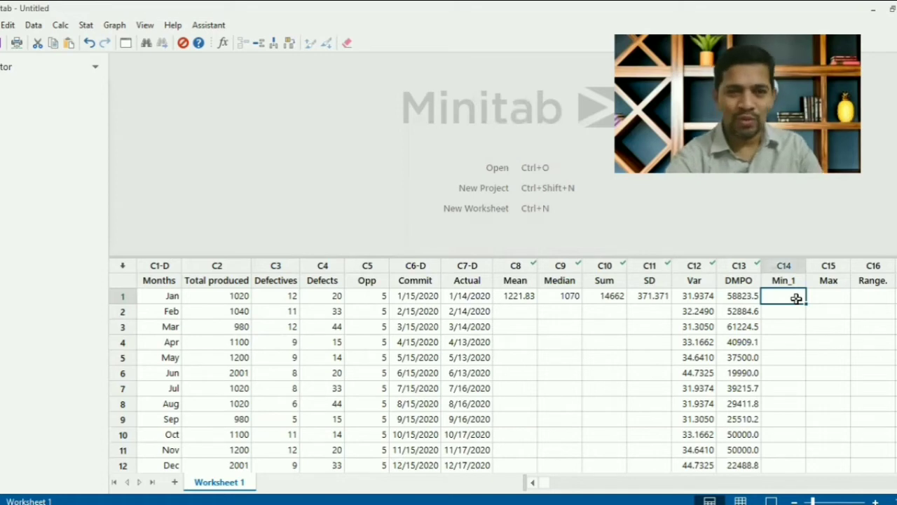
# Step: Reopen the Calculator with its previous entries cleared and set the Min_1 column (C14) as the variable that stores the result
pyautogui.click(61, 25)
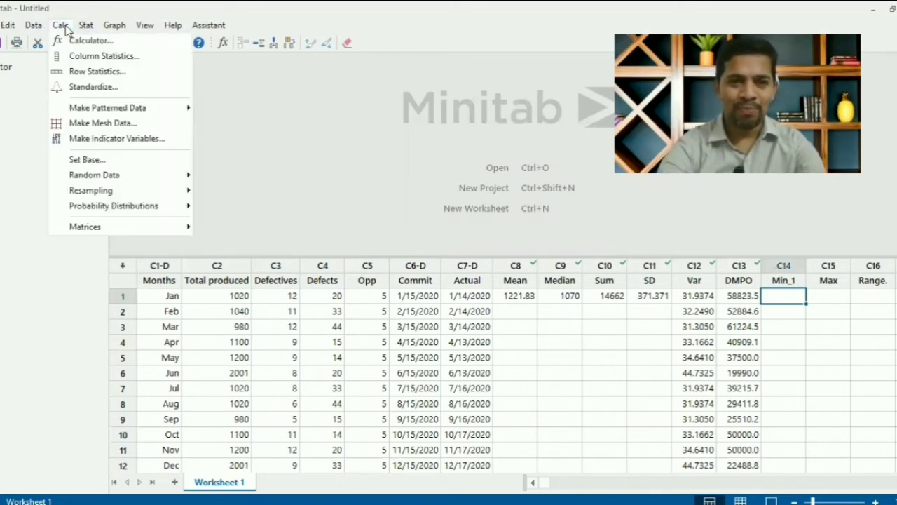
pyautogui.click(78, 42)
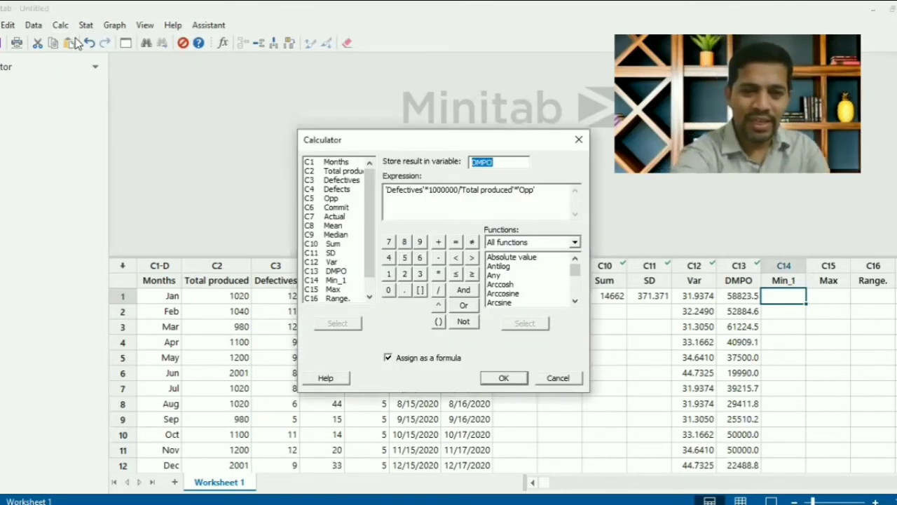
pyautogui.press('F3')
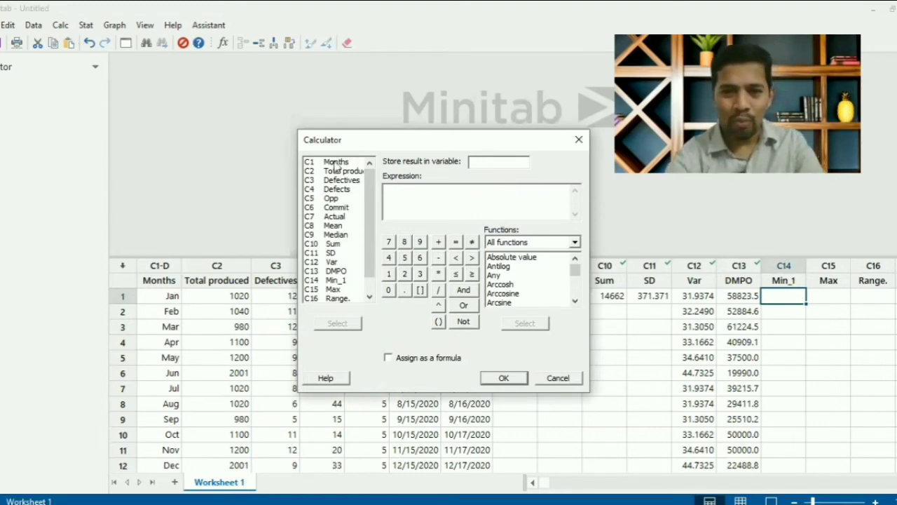
pyautogui.doubleClick(343, 281)
pyautogui.click(462, 199)
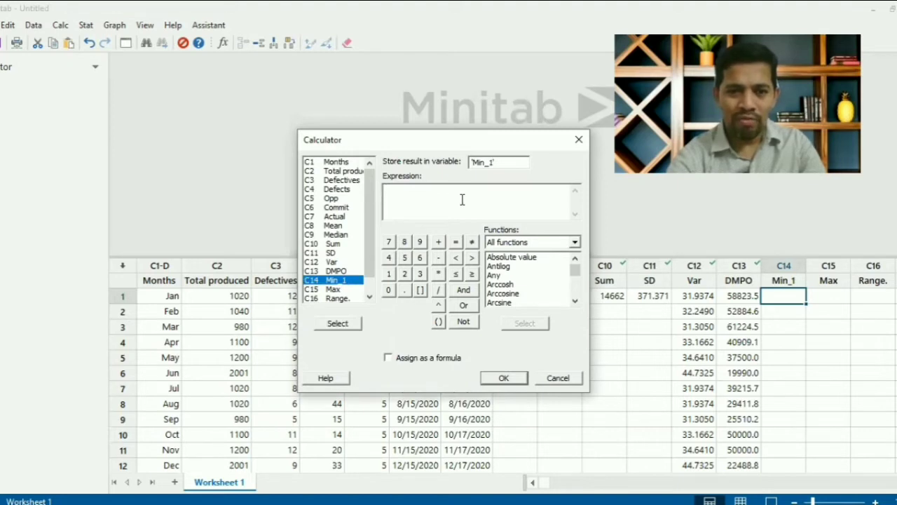
# Step: Find the Minimum function among all functions and insert MIN(number) into the expression
pyautogui.click(520, 284)
pyautogui.press('Down')
pyautogui.press('Down')
pyautogui.press('Down')
pyautogui.press('Down')
pyautogui.press('Down')
pyautogui.press('Down')
pyautogui.press('Down')
pyautogui.press('Down')
pyautogui.press('Down')
pyautogui.press('Down')
pyautogui.press('Down')
pyautogui.press('Down')
pyautogui.press('Down')
pyautogui.press('Down')
pyautogui.press('Down')
pyautogui.press('Down')
pyautogui.press('Down')
pyautogui.press('Down')
pyautogui.press('Down')
pyautogui.press('Down')
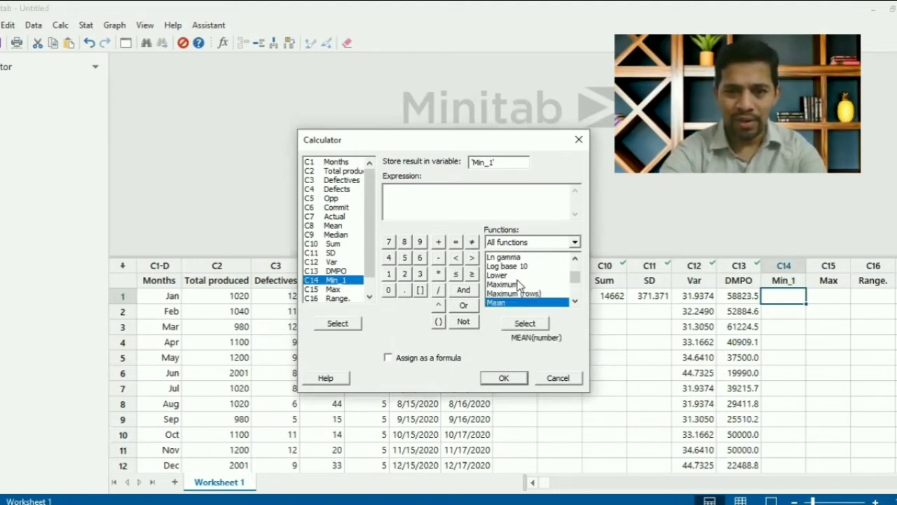
pyautogui.press('Down')
pyautogui.press('Down')
pyautogui.press('Down')
pyautogui.press('Down')
pyautogui.press('Down')
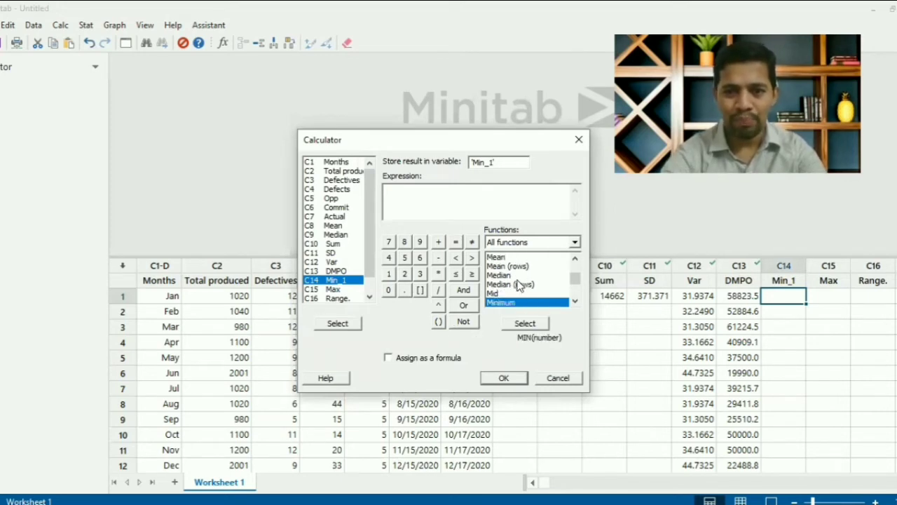
pyautogui.click(525, 323)
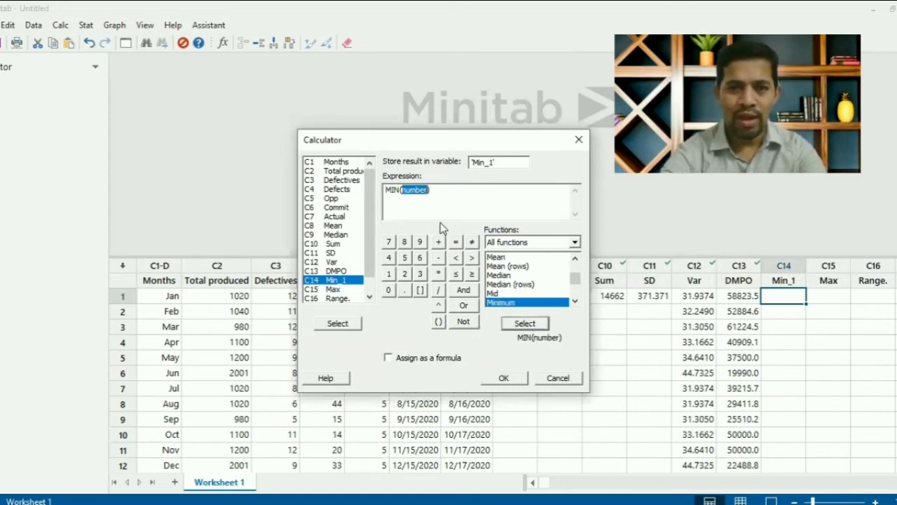
# Step: Replace the number placeholder in MIN with the Total produced column, calculate the expression and check the result against the source data
pyautogui.press('BackSpace')
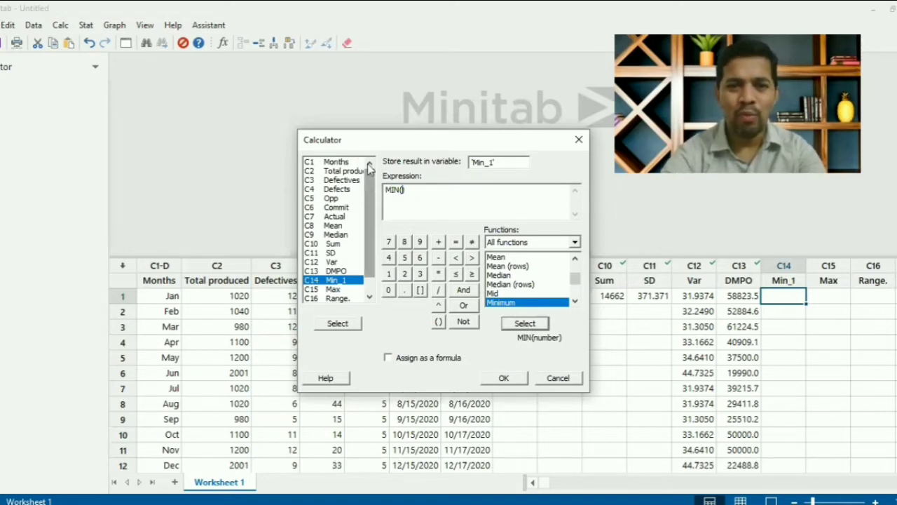
pyautogui.click(344, 171)
pyautogui.click(349, 328)
pyautogui.click(505, 377)
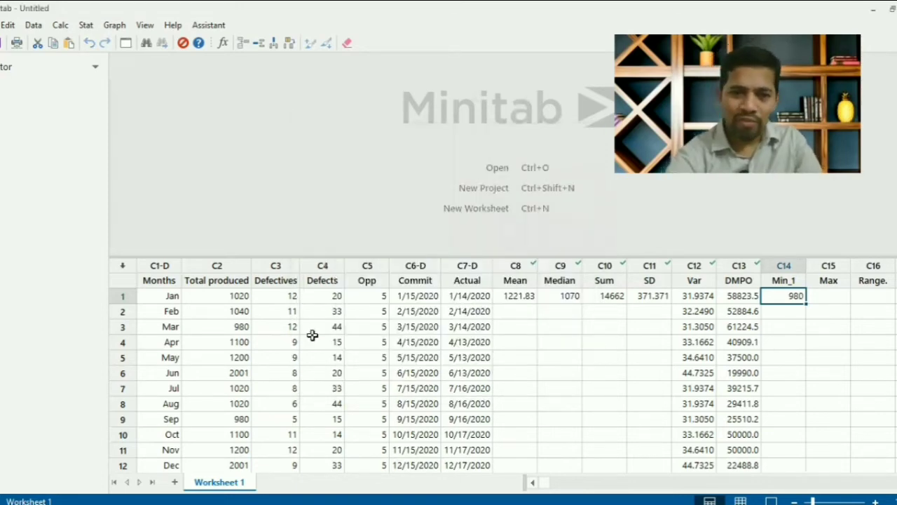
pyautogui.click(235, 326)
pyautogui.press('Down')
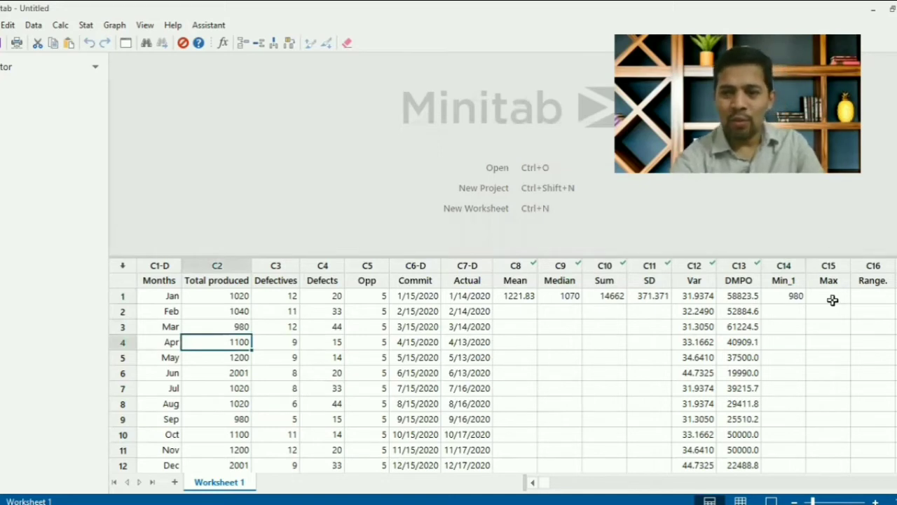
# Step: Reopen the Calculator with its previous entries cleared and set the Max column (C15) as the variable that stores the result
pyautogui.click(833, 299)
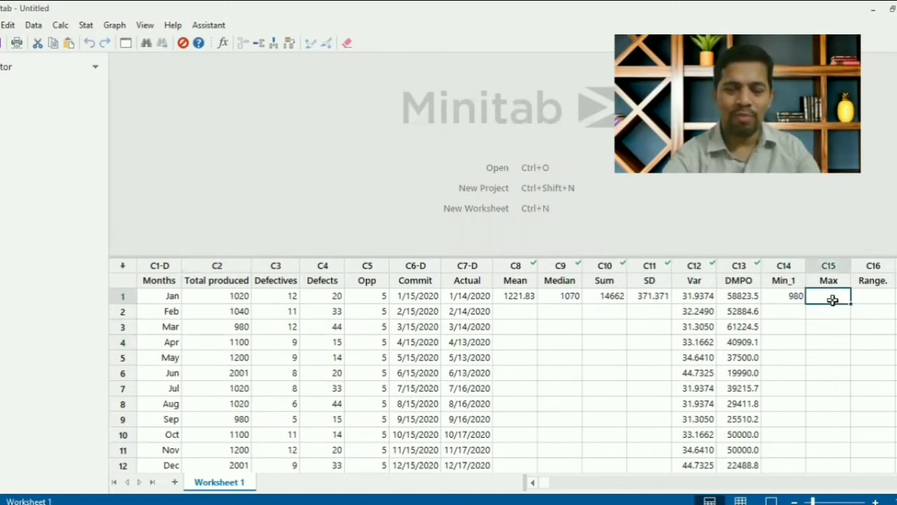
pyautogui.click(61, 26)
pyautogui.click(79, 37)
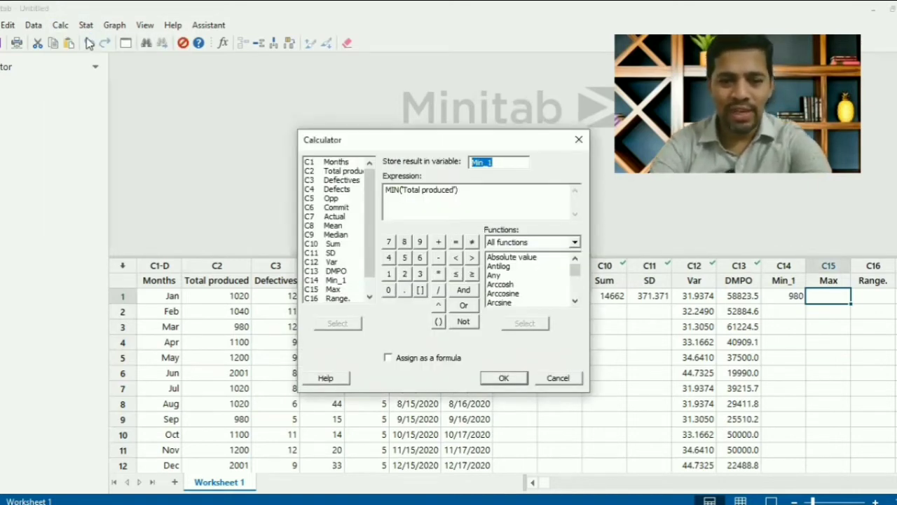
pyautogui.press('F3')
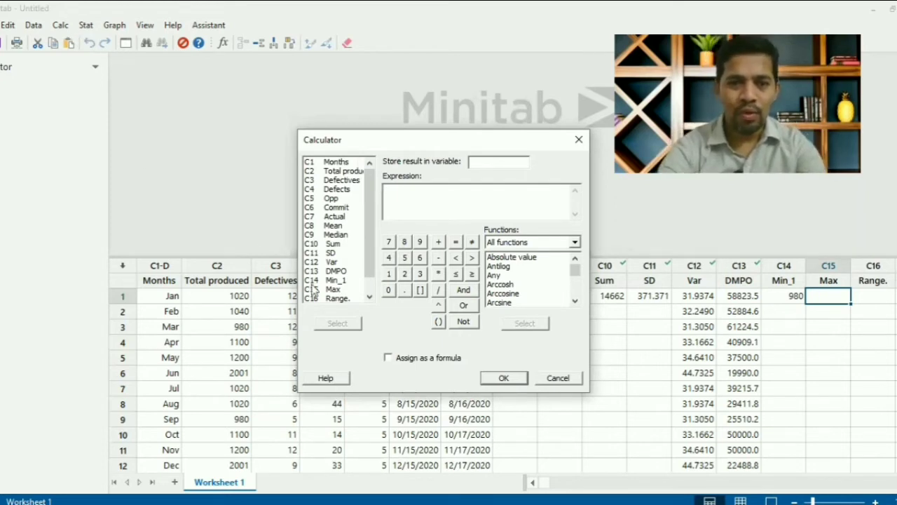
pyautogui.click(333, 289)
pyautogui.click(354, 325)
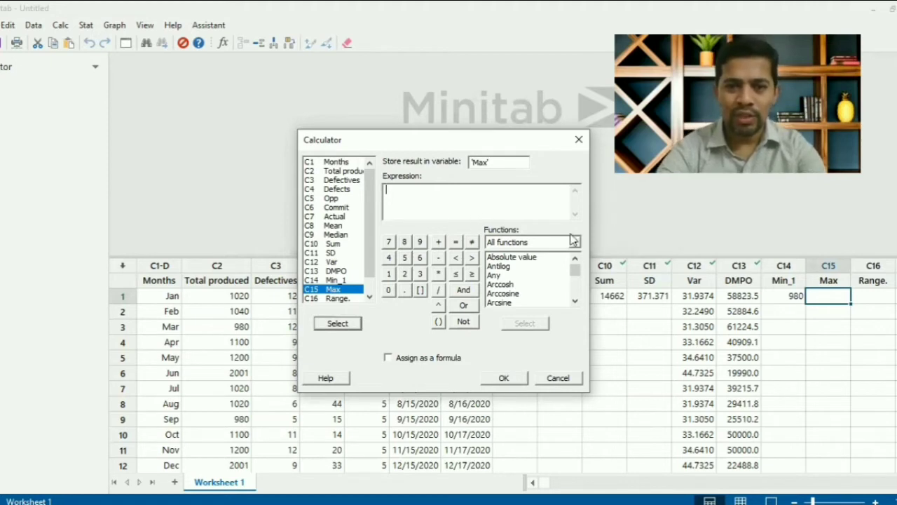
# Step: Find the Maximum function among all functions and insert MAX(number) into the expression
pyautogui.click(526, 285)
pyautogui.press('m')
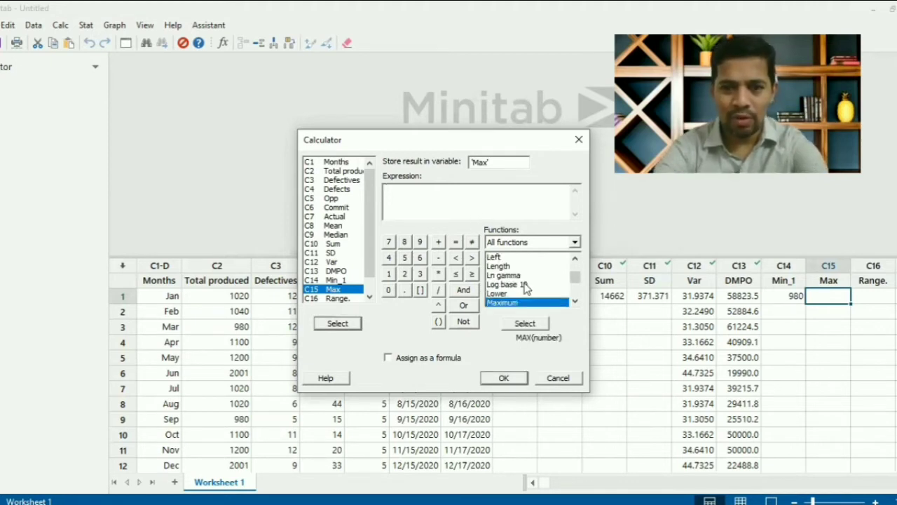
pyautogui.press('m')
pyautogui.click(525, 292)
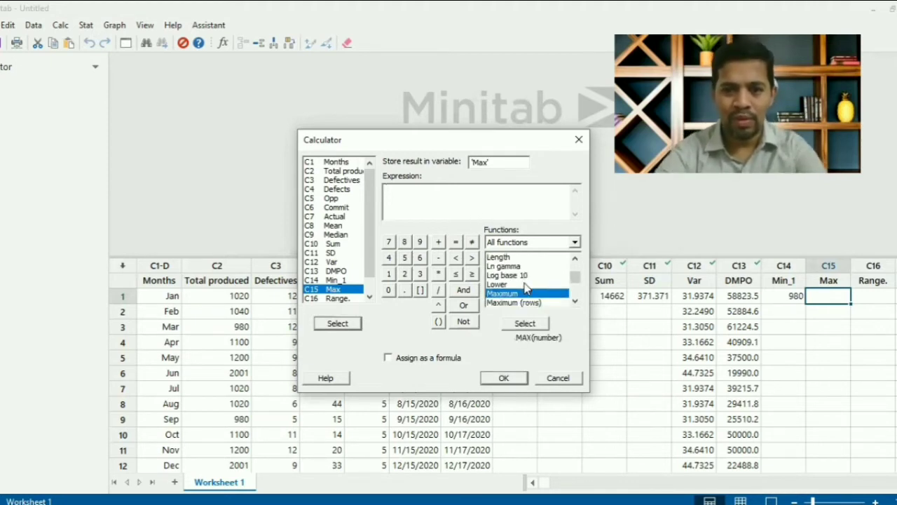
pyautogui.click(531, 324)
# Step: Replace the number placeholder in MAX with the Total produced column, calculate the expression and check the result against the source data
pyautogui.press('Delete')
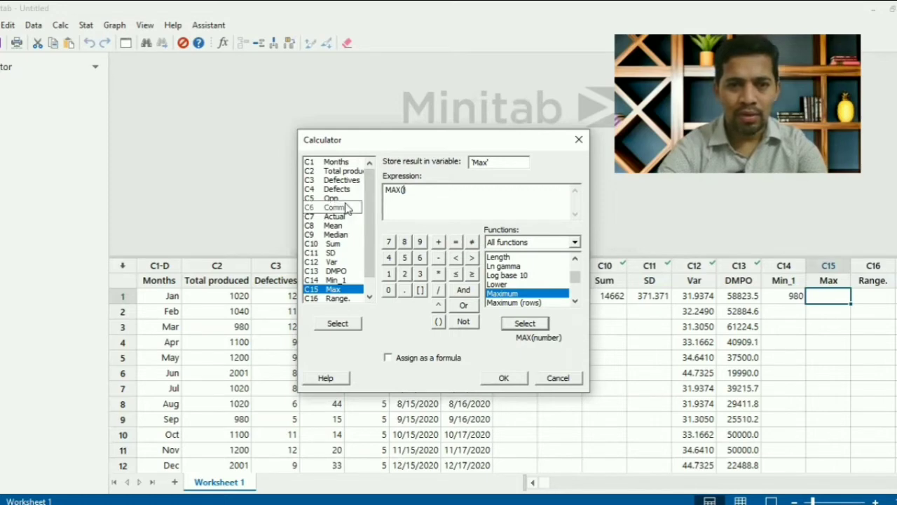
pyautogui.click(354, 290)
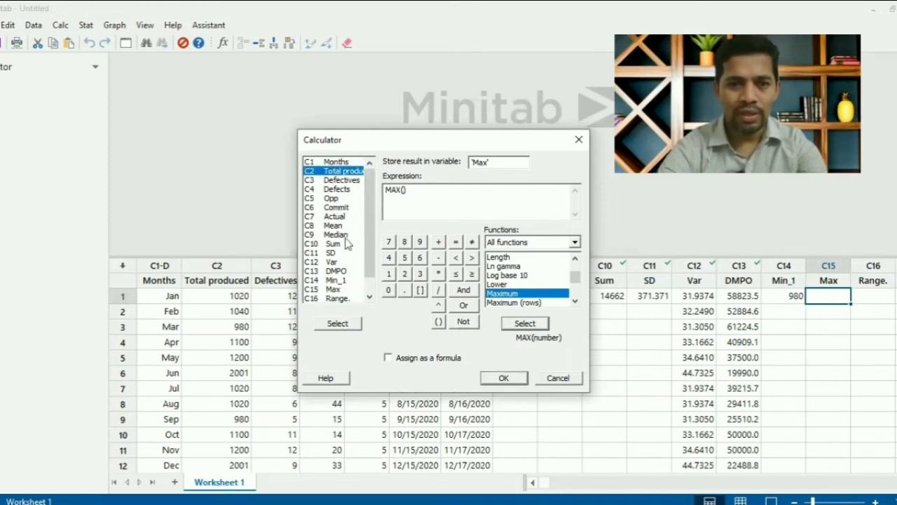
pyautogui.click(349, 327)
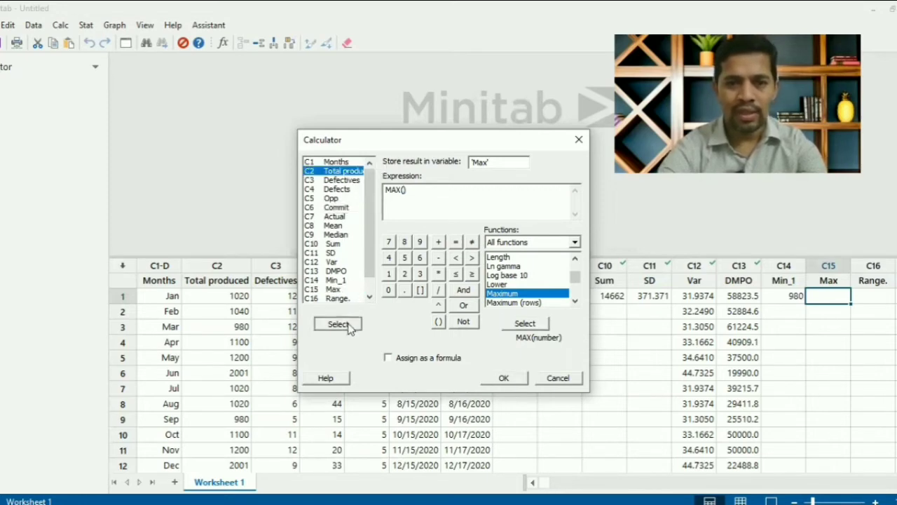
pyautogui.click(502, 377)
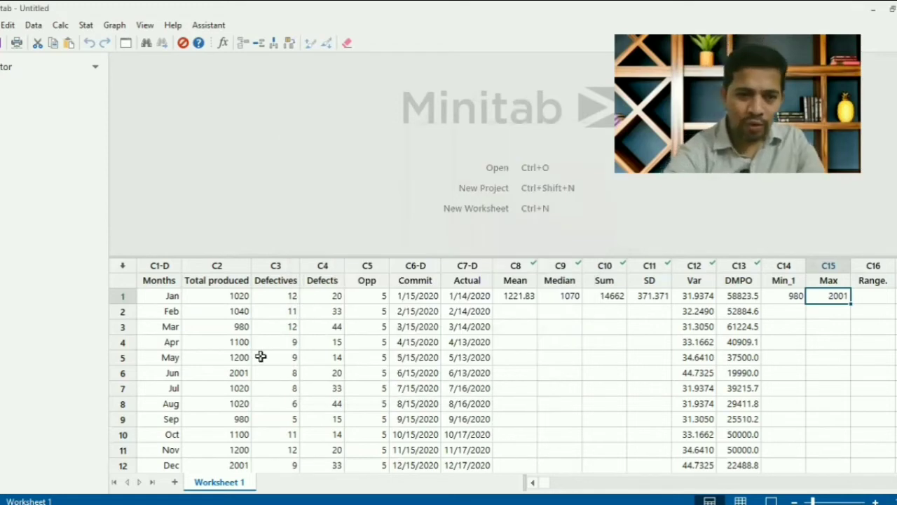
pyautogui.click(228, 312)
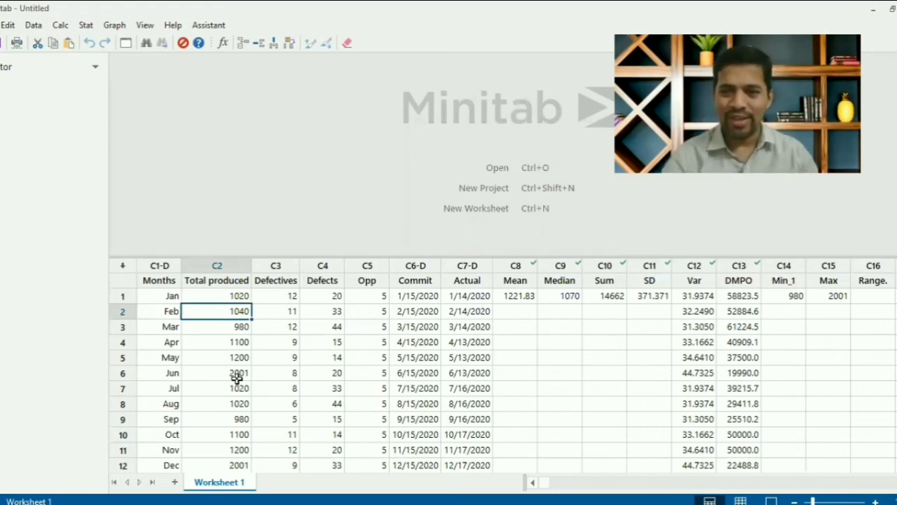
# Step: Reopen the Calculator with its previous entries cleared and set the Range. column (C16) as the variable that stores the result
pyautogui.click(870, 298)
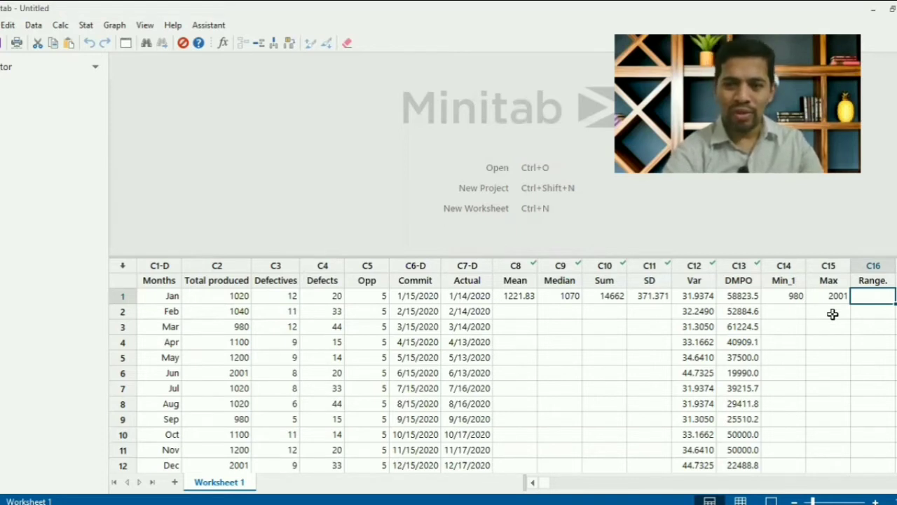
pyautogui.click(60, 26)
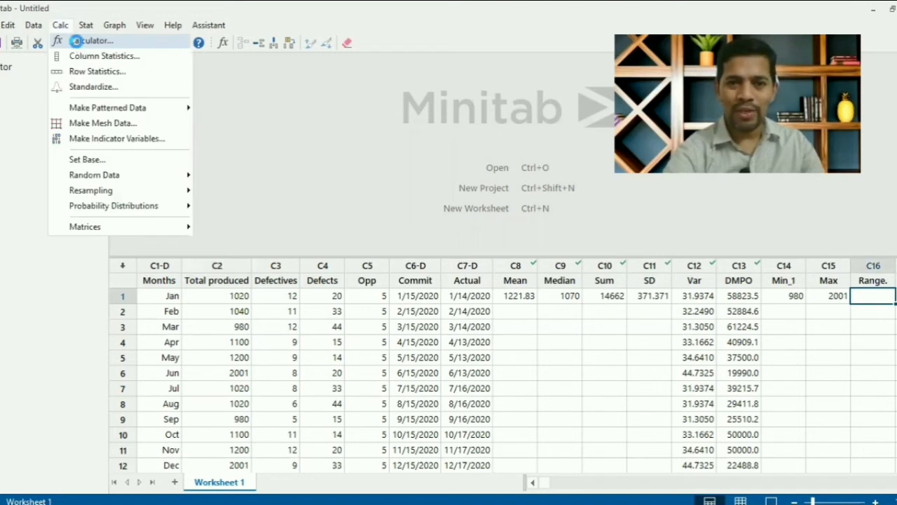
pyautogui.click(76, 41)
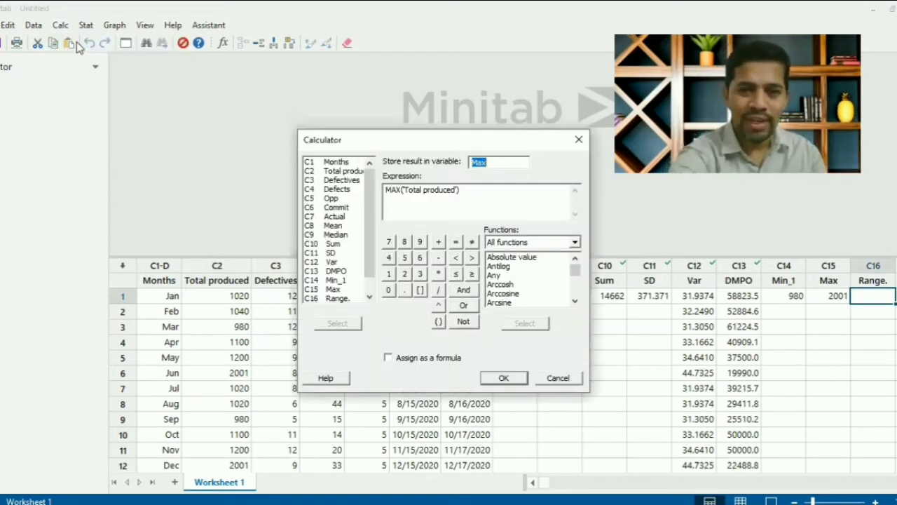
pyautogui.press('F3')
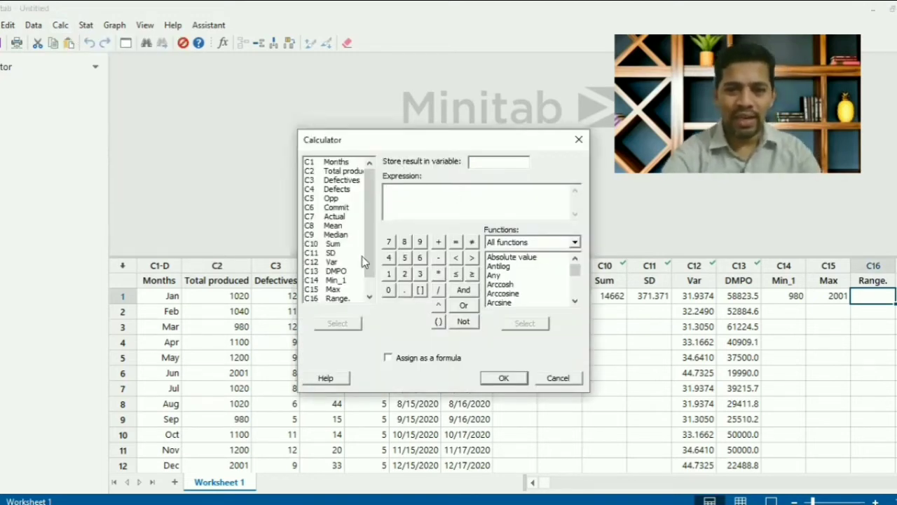
pyautogui.scroll(-1, 349, 266)
pyautogui.click(336, 281)
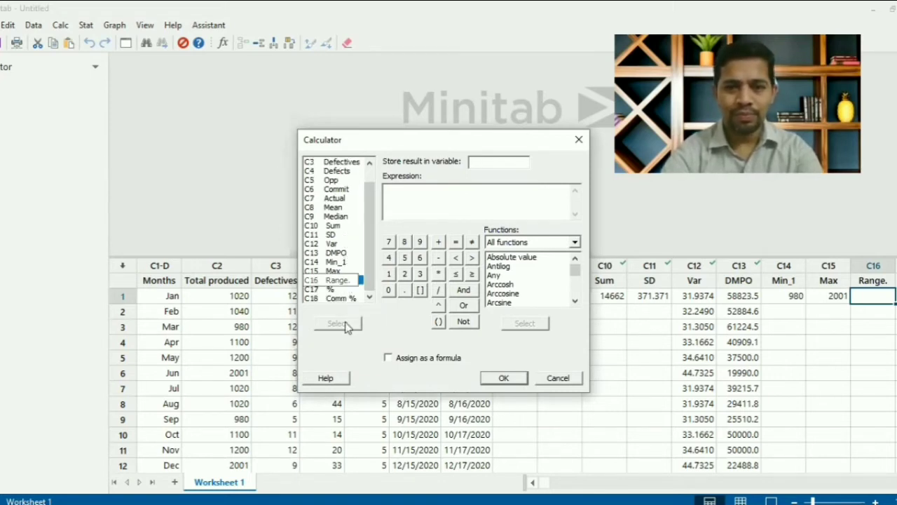
pyautogui.click(338, 323)
pyautogui.write('=')
pyautogui.press('BackSpace')
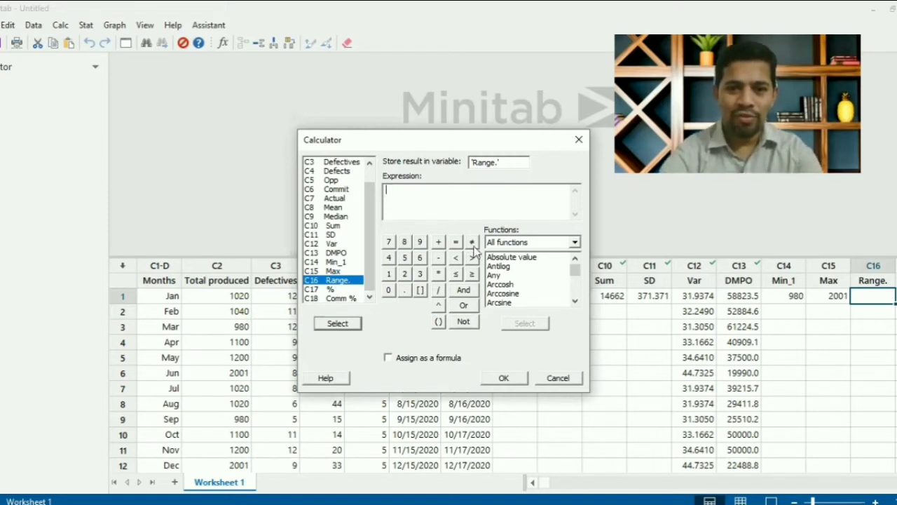
# Step: Find the Range function among all functions and insert RANGE(number) into the expression
pyautogui.click(501, 266)
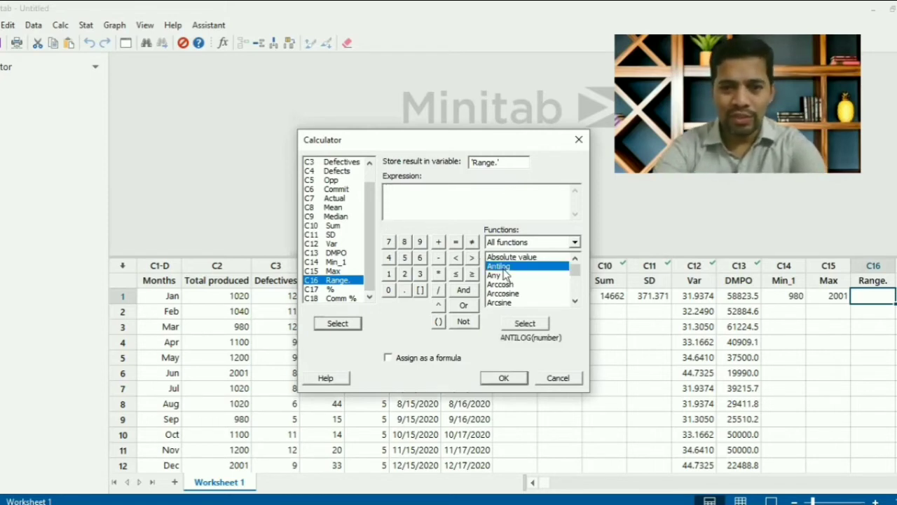
pyautogui.press('r')
pyautogui.press('r')
pyautogui.press('r')
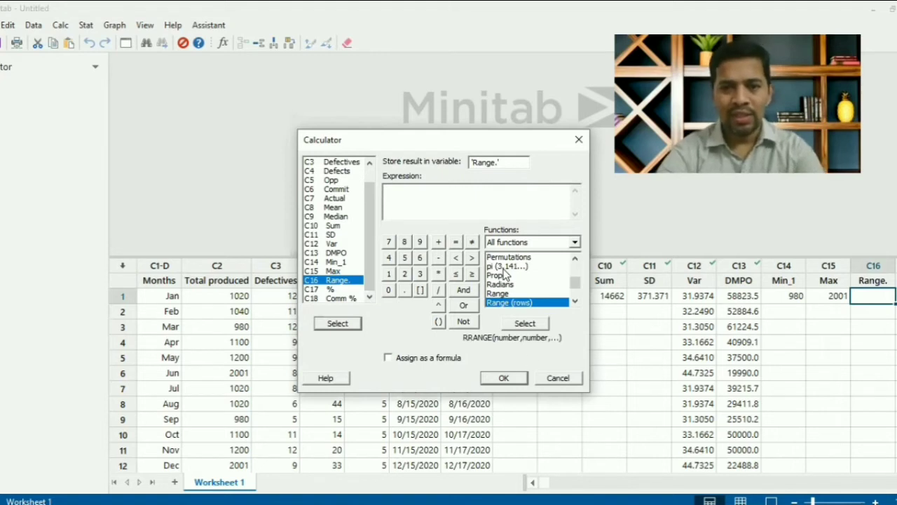
pyautogui.click(499, 293)
pyautogui.click(506, 377)
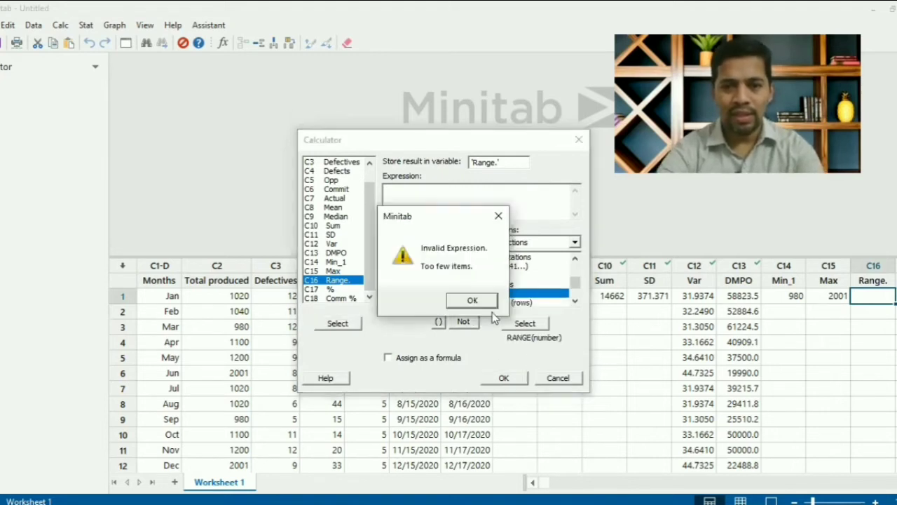
pyautogui.click(475, 300)
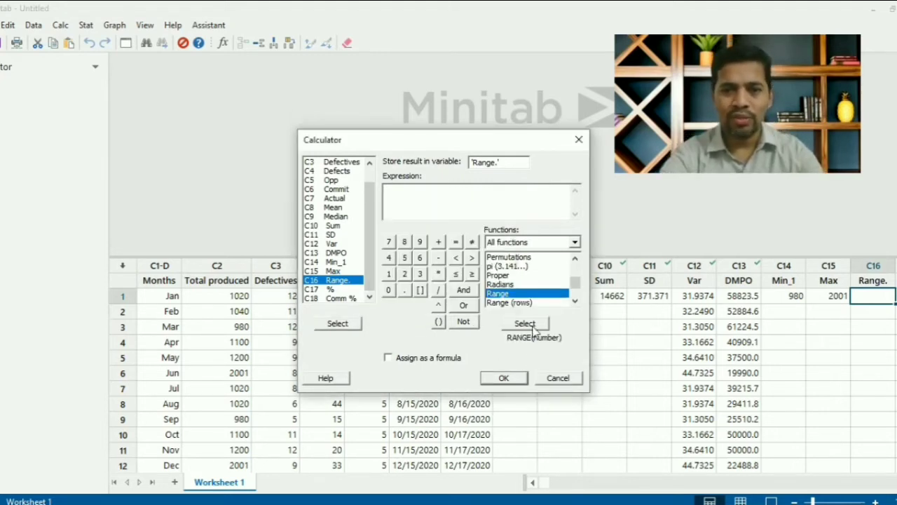
pyautogui.click(525, 323)
# Step: Replace the number placeholder in RANGE with the Total produced column, assign the expression as a formula and calculate it
pyautogui.press('Delete')
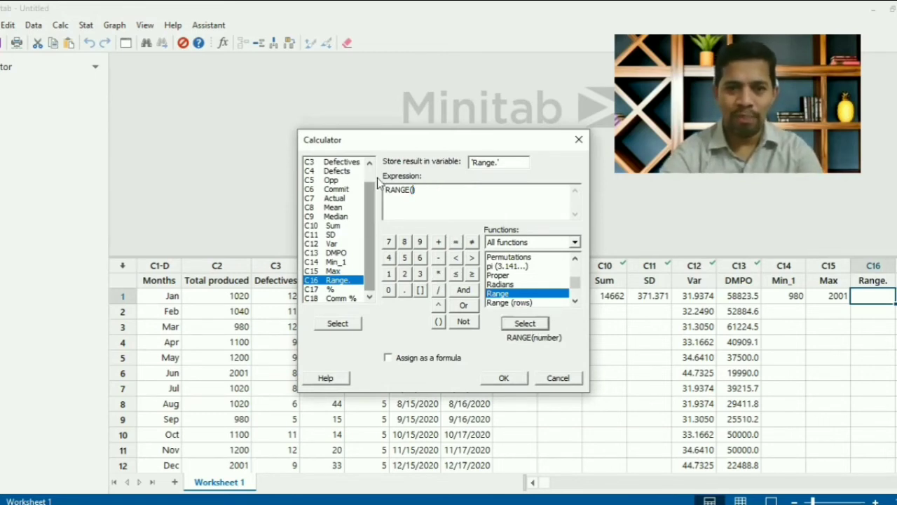
pyautogui.scroll(1, 358, 178)
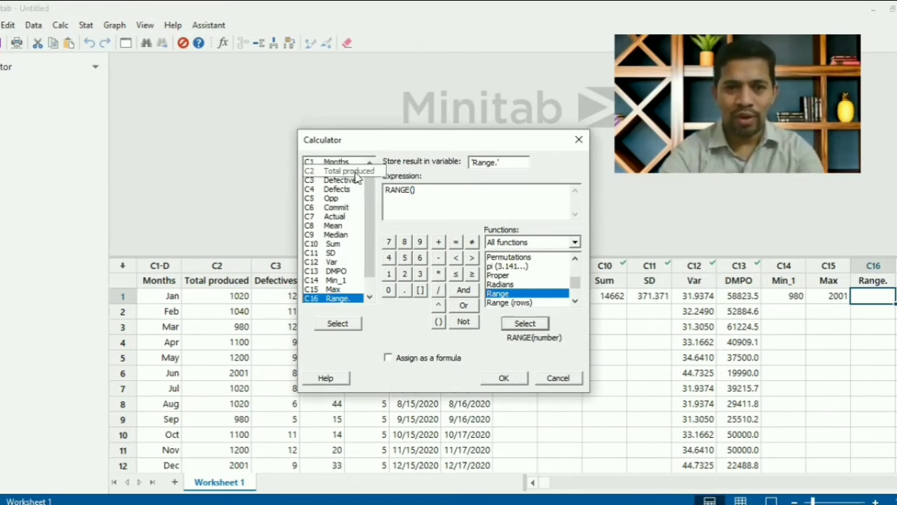
pyautogui.click(354, 172)
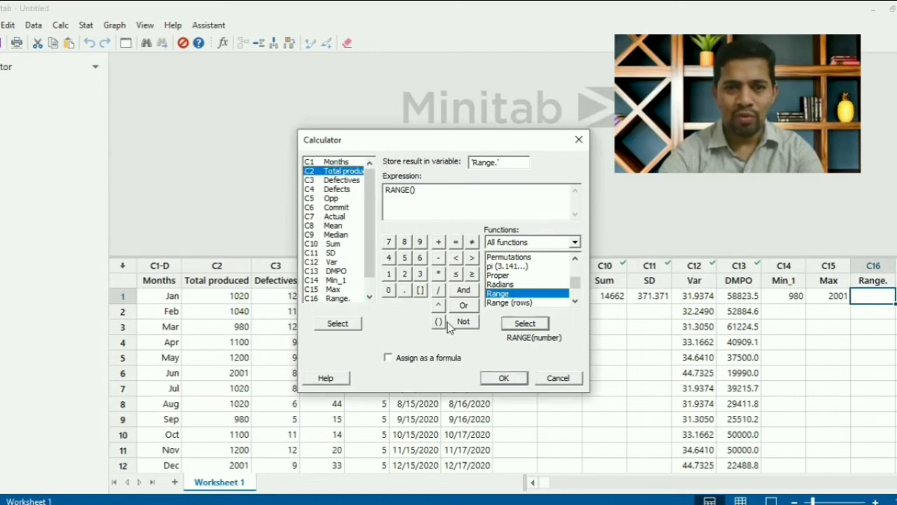
pyautogui.click(340, 324)
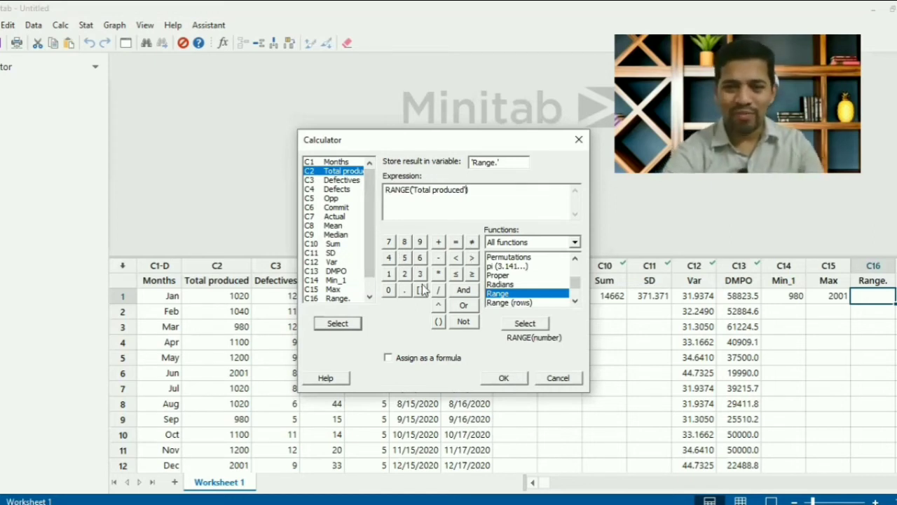
pyautogui.click(388, 358)
pyautogui.click(504, 378)
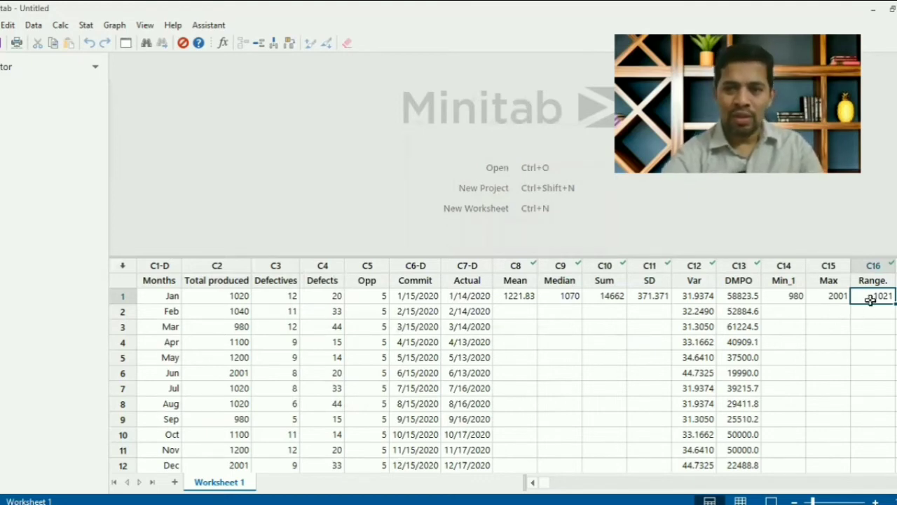
# Step: Reopen the Calculator with its previous entries cleared and set the % column (C17) as the variable that stores the result
pyautogui.press('Tab')
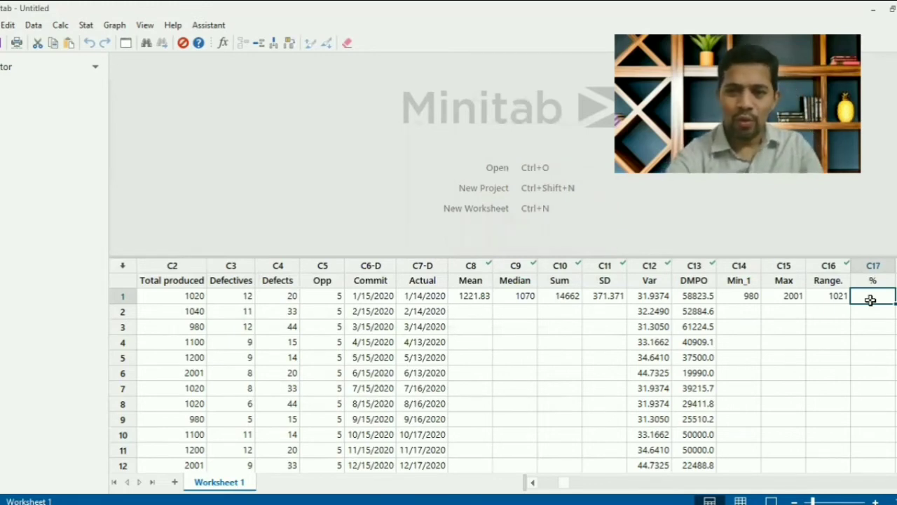
pyautogui.click(61, 26)
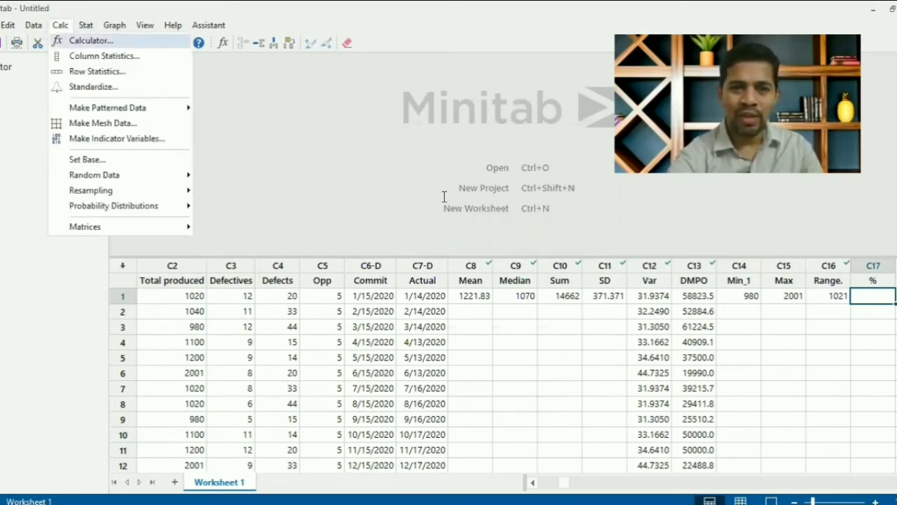
pyautogui.click(70, 40)
pyautogui.press('BackSpace')
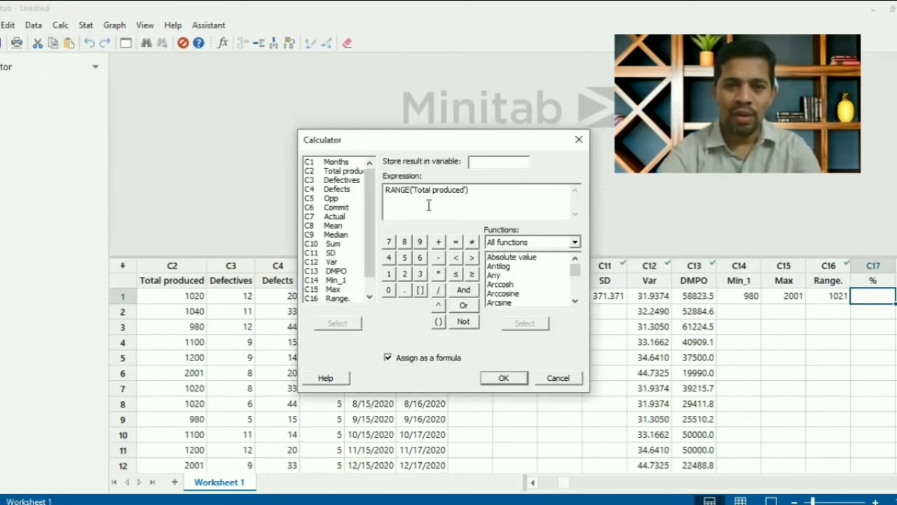
pyautogui.press('F3')
pyautogui.scroll(-1, 370, 257)
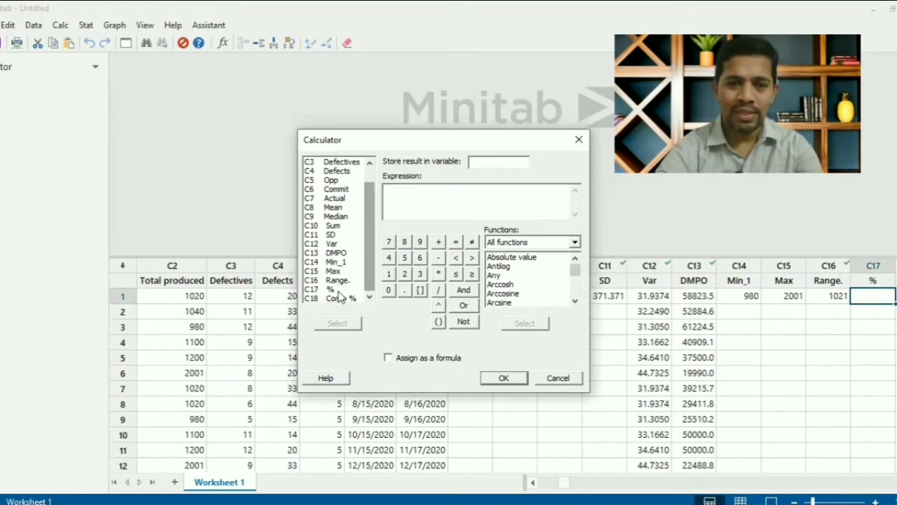
pyautogui.click(336, 289)
pyautogui.click(342, 327)
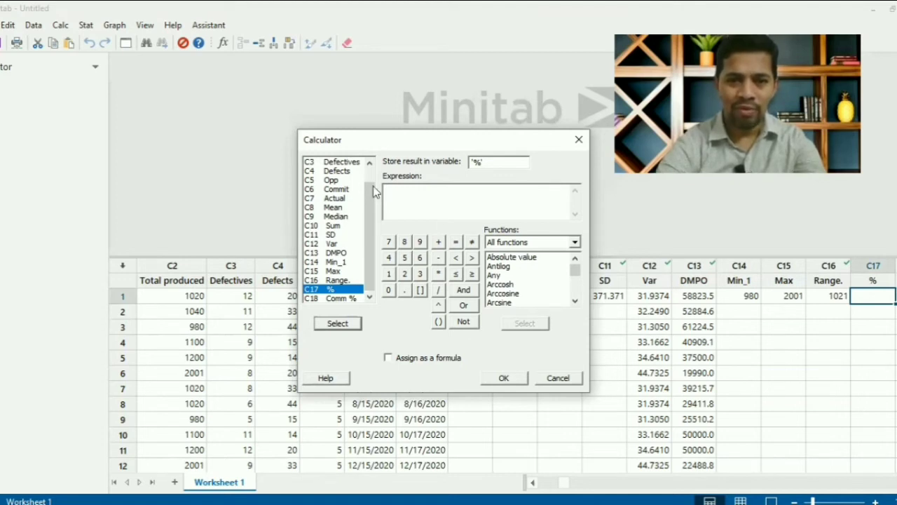
# Step: Build the expression 'Defectives'/'Total produced' from the two worksheet columns
pyautogui.scroll(1, 373, 190)
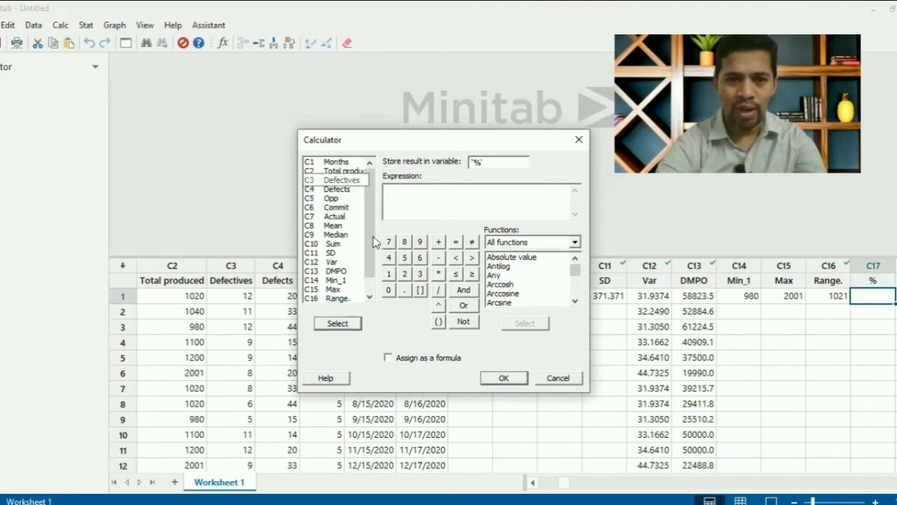
pyautogui.click(341, 180)
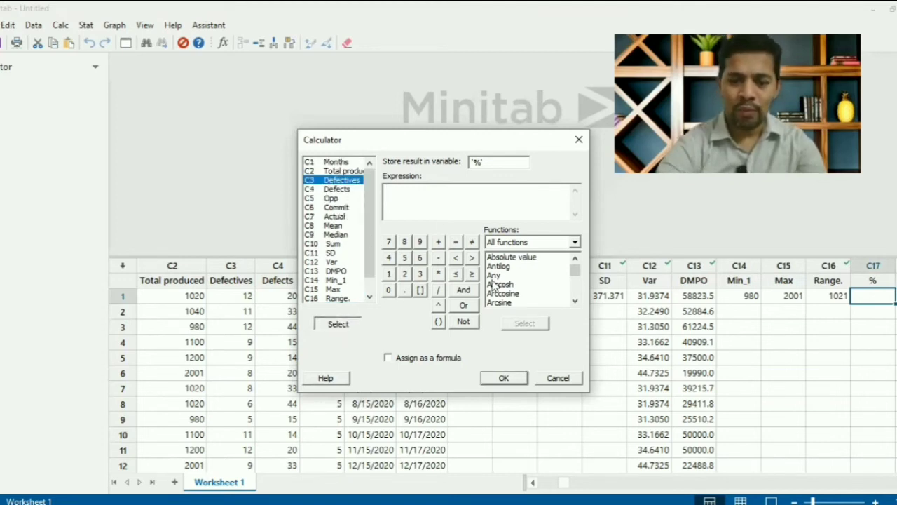
pyautogui.click(338, 324)
pyautogui.write('/')
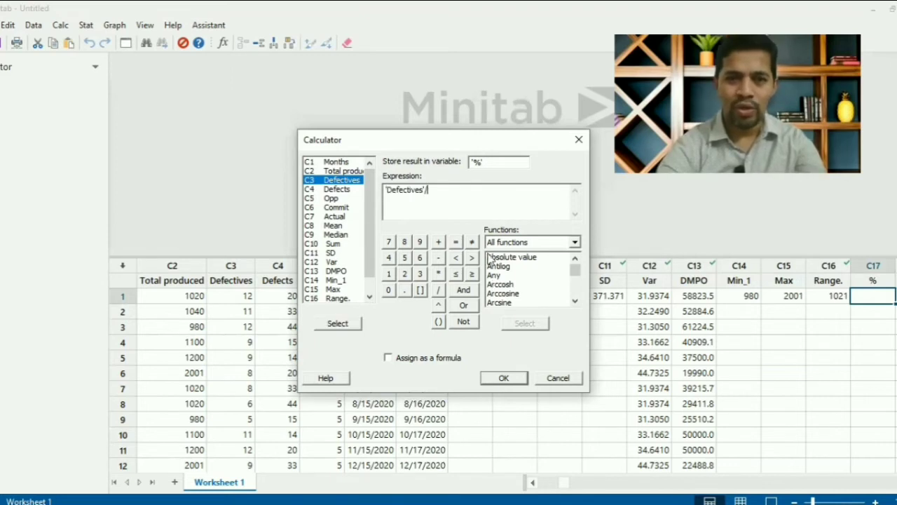
pyautogui.click(347, 171)
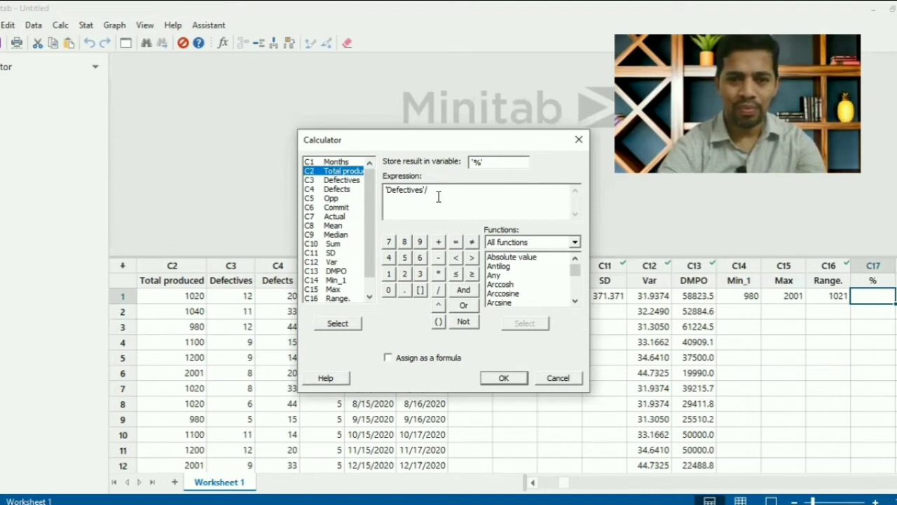
pyautogui.click(340, 319)
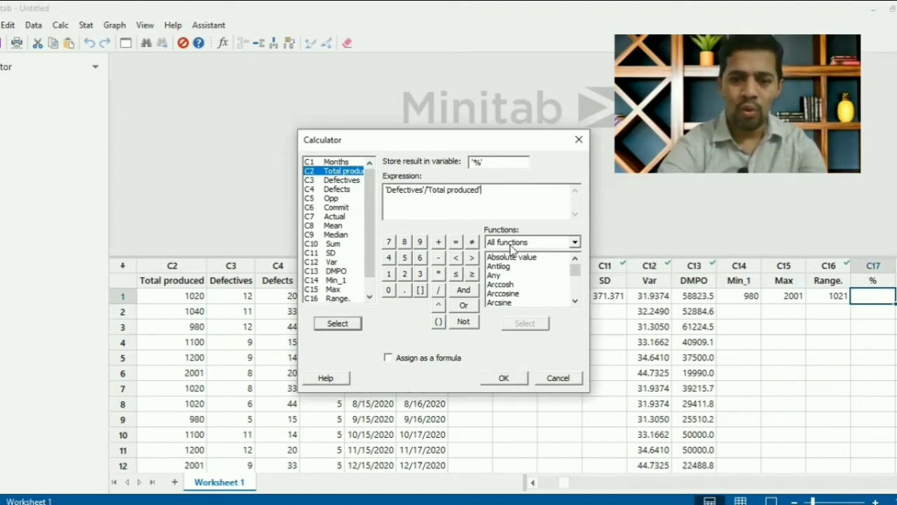
# Step: Enclose the division in parentheses, multiply it by 100, assign the expression as a formula and calculate it
pyautogui.write(')')
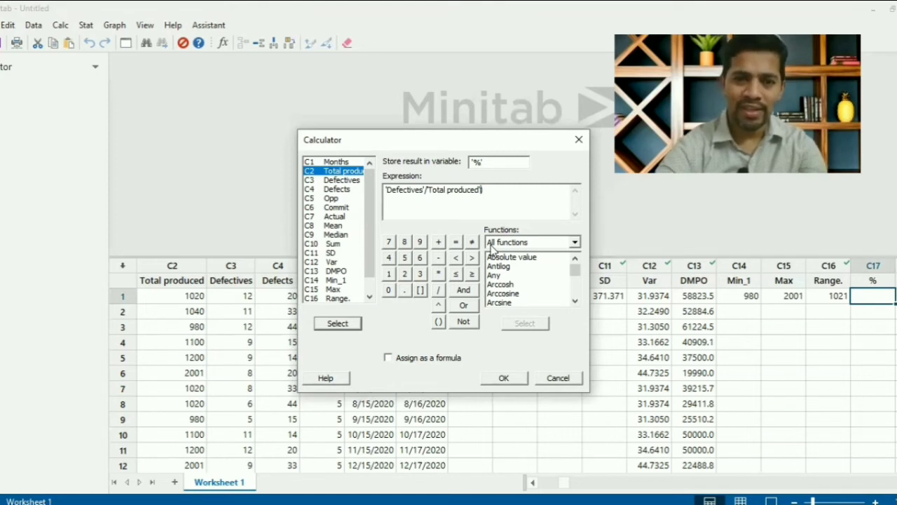
pyautogui.write('(')
pyautogui.click(525, 192)
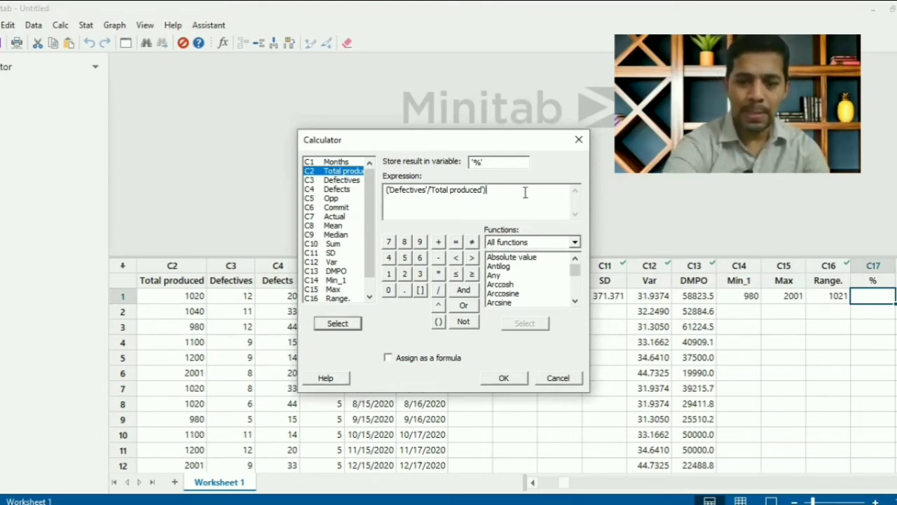
pyautogui.write('*10')
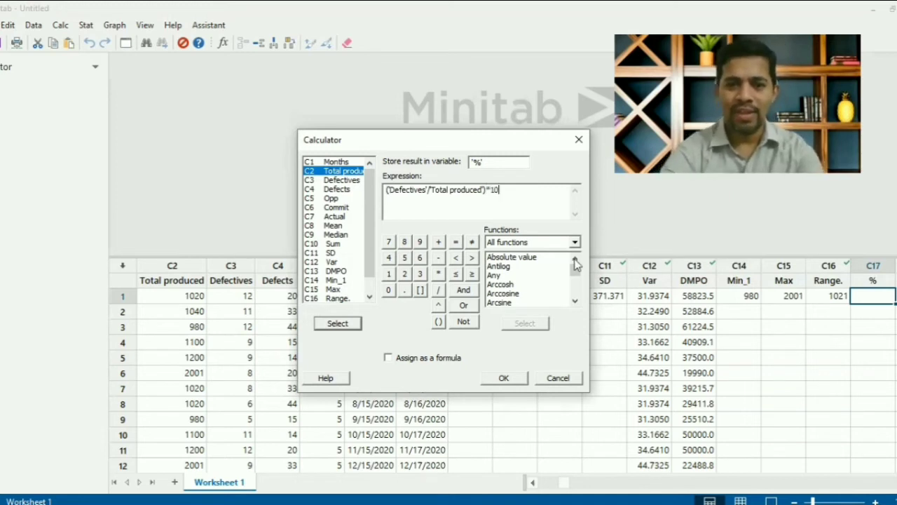
pyautogui.write('0')
pyautogui.click(397, 360)
pyautogui.click(503, 378)
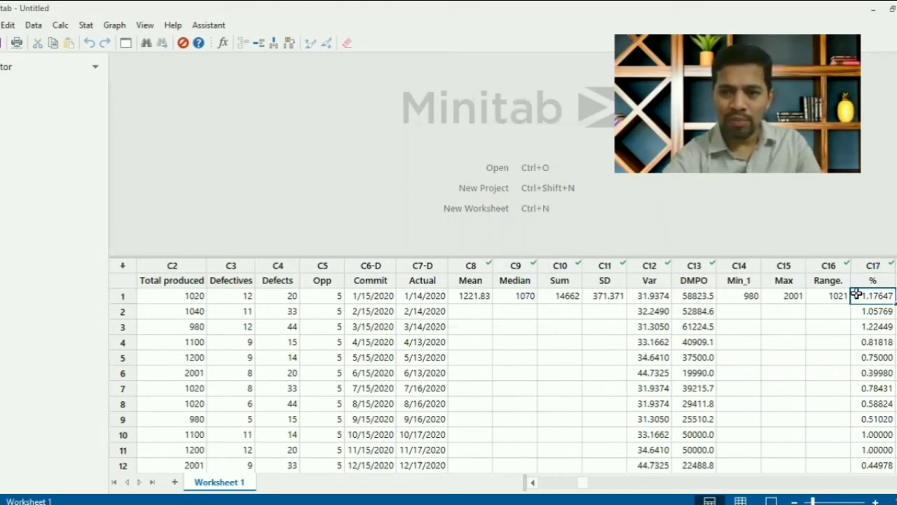
# Step: Return to the first cell of the Months column and start Display Descriptive Statistics with Total produced as the variable
pyautogui.press('Right')
pyautogui.press('Left')
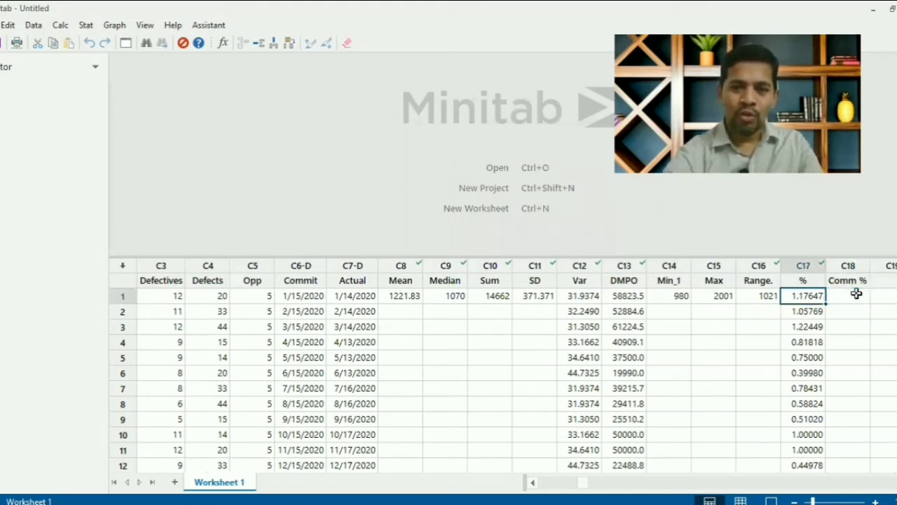
pyautogui.hotkey('ctrl', 'Left')
pyautogui.hotkey('ctrl', 'Left')
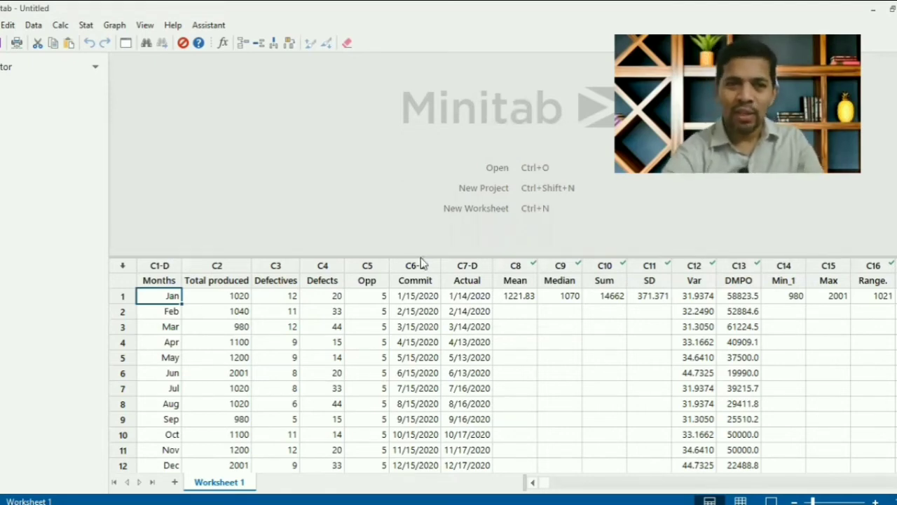
pyautogui.click(86, 25)
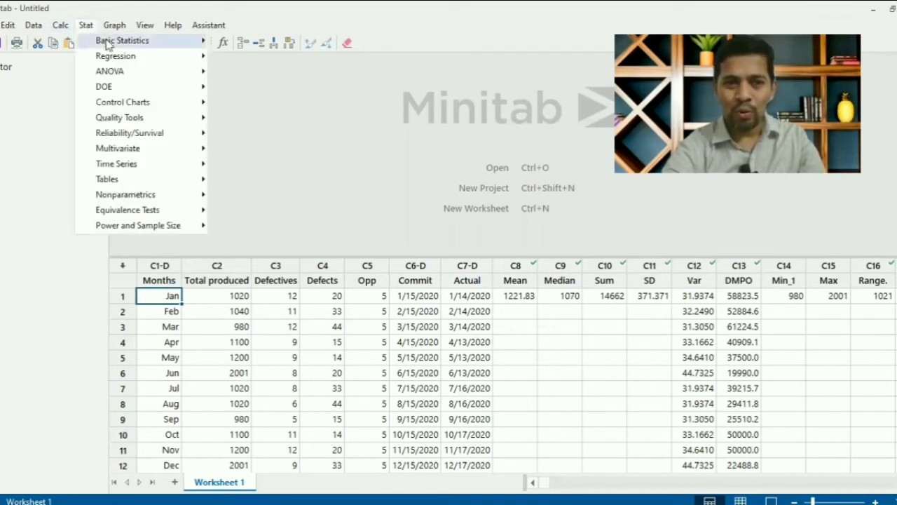
pyautogui.moveTo(107, 43)
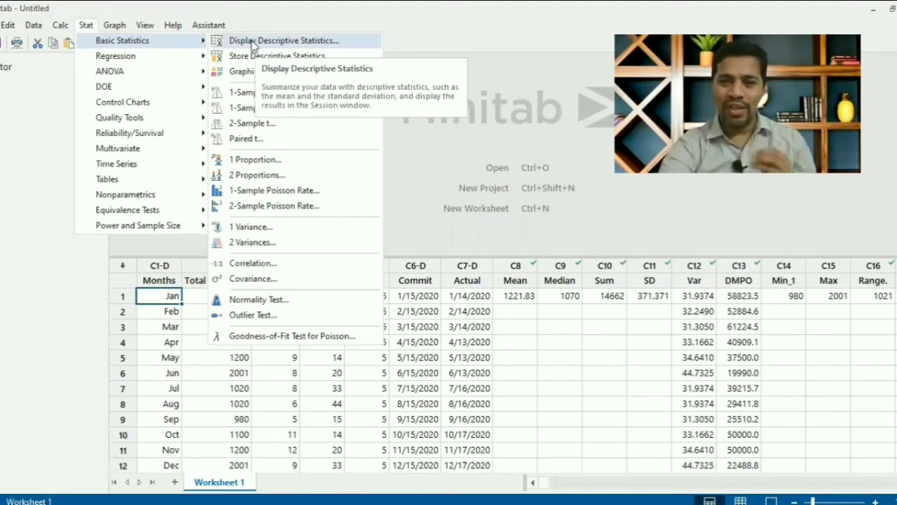
pyautogui.click(251, 42)
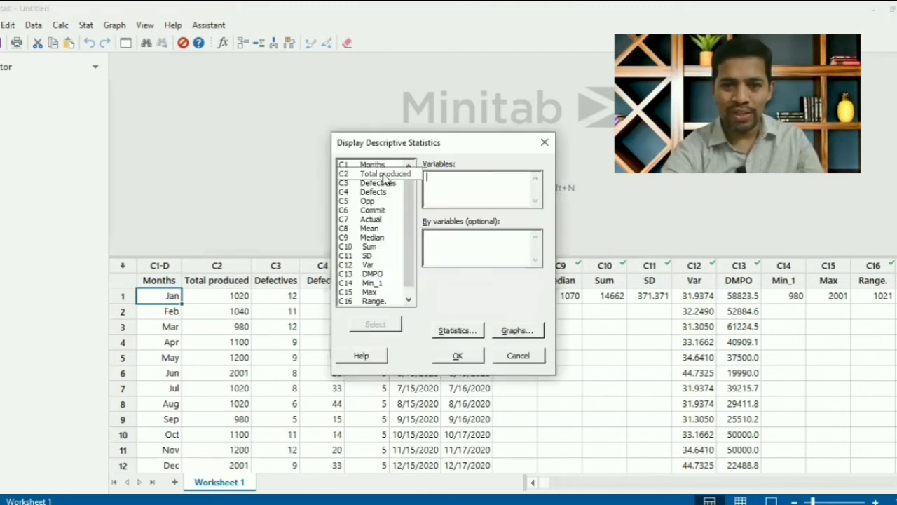
pyautogui.doubleClick(383, 176)
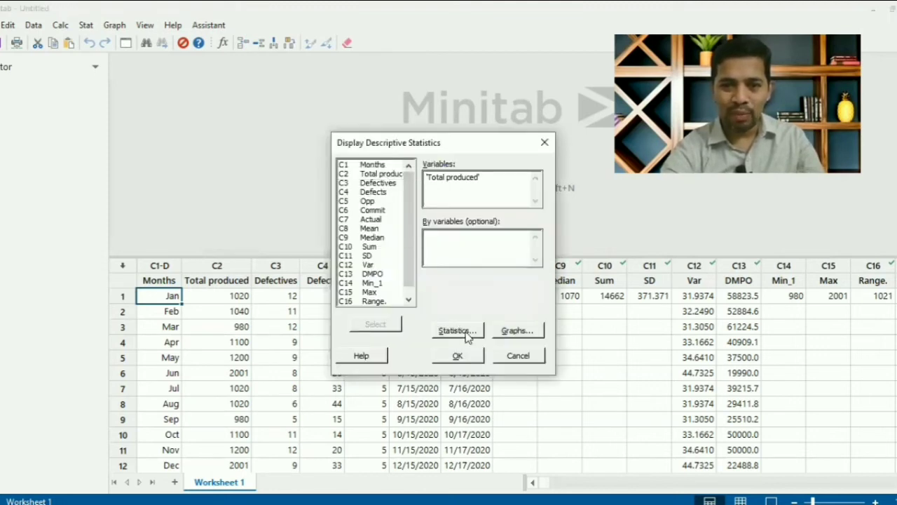
# Step: Include all available statistics in the descriptive statistics for Total produced and generate the output
pyautogui.click(466, 334)
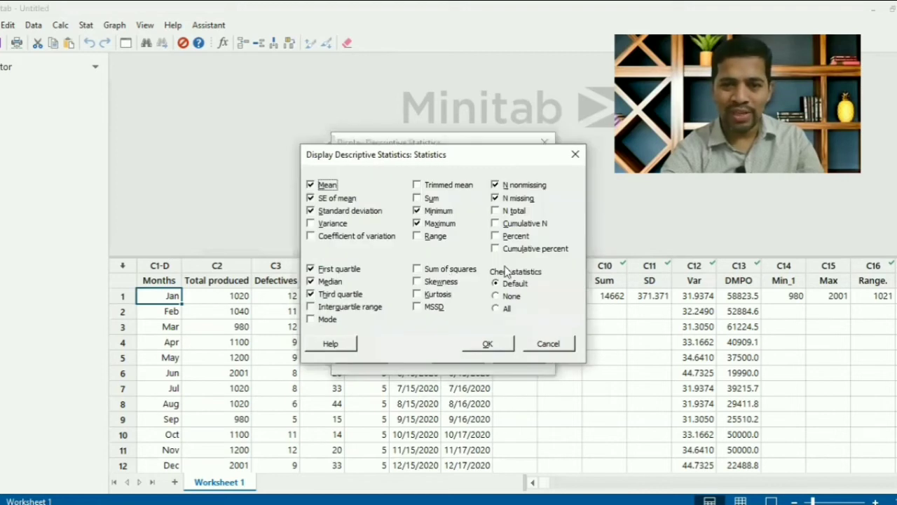
pyautogui.click(497, 310)
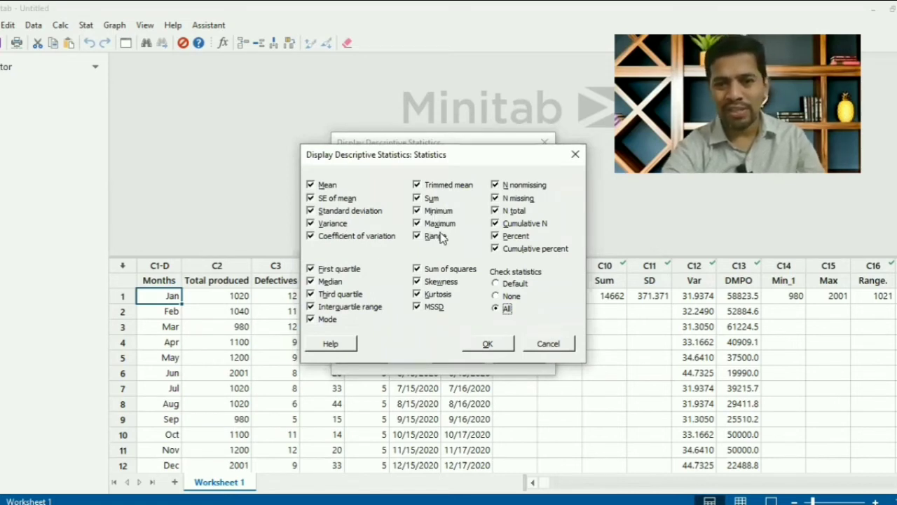
pyautogui.click(487, 343)
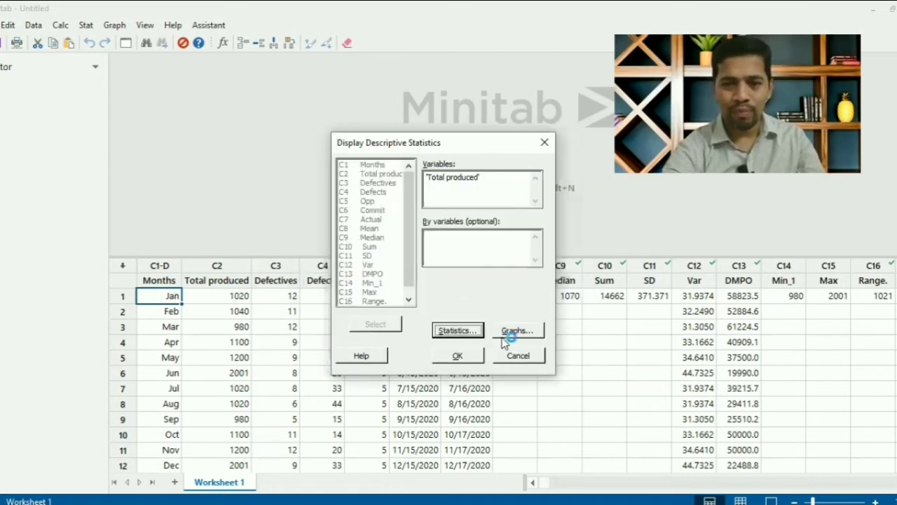
pyautogui.click(459, 357)
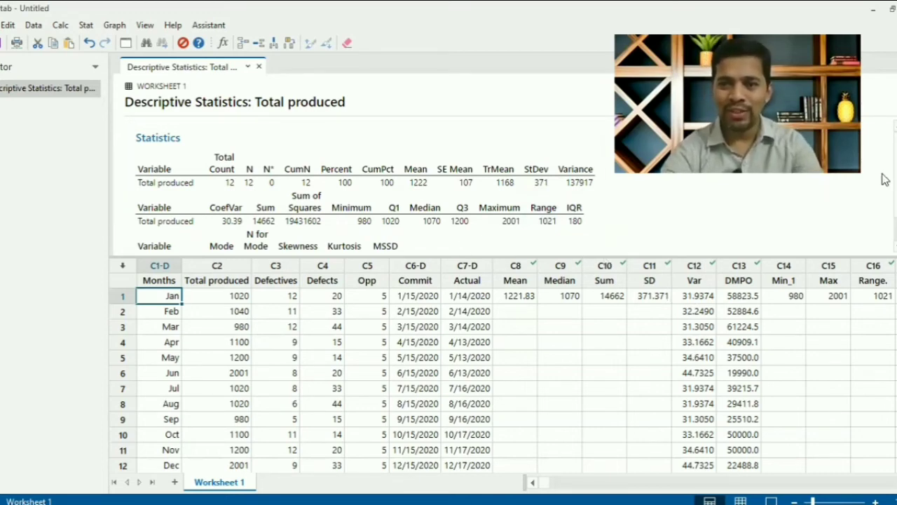
pyautogui.scroll(-1, 893, 219)
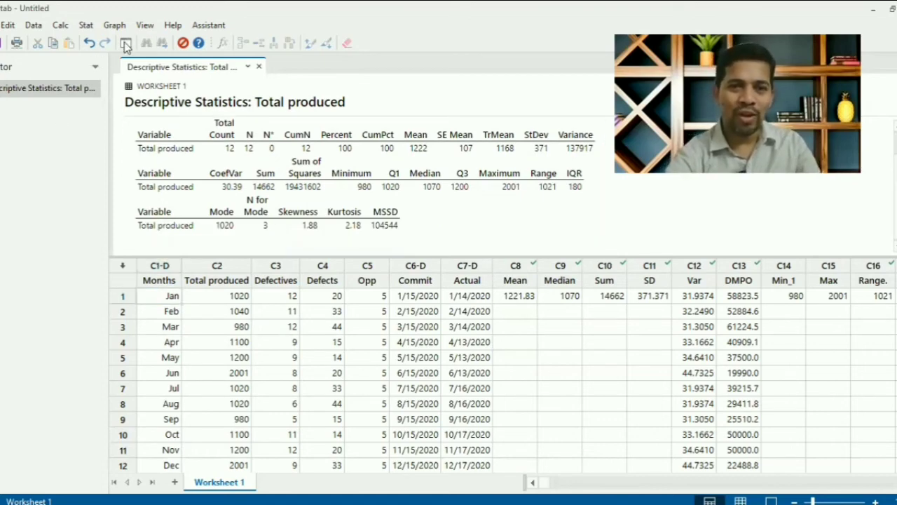
# Step: Reopen Display Descriptive Statistics, replace the variable with Defectives and generate its statistics
pyautogui.click(125, 44)
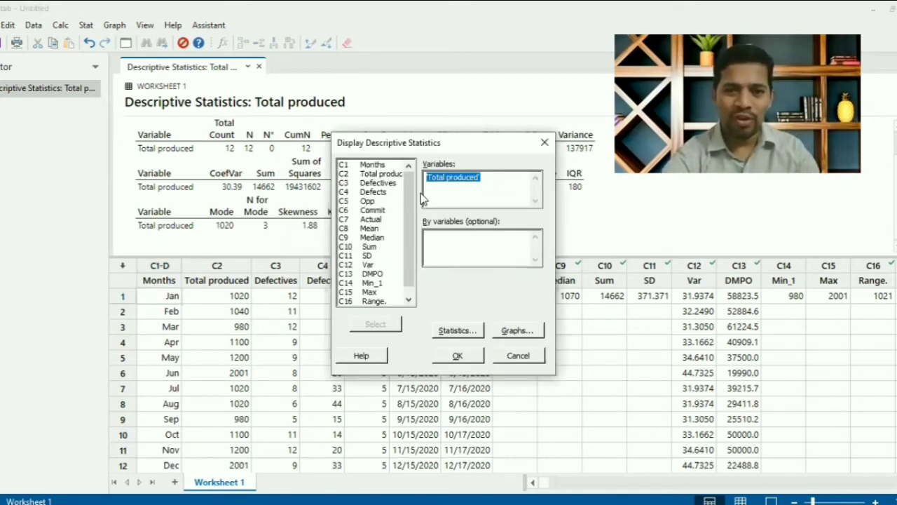
pyautogui.press('Delete')
pyautogui.click(378, 183)
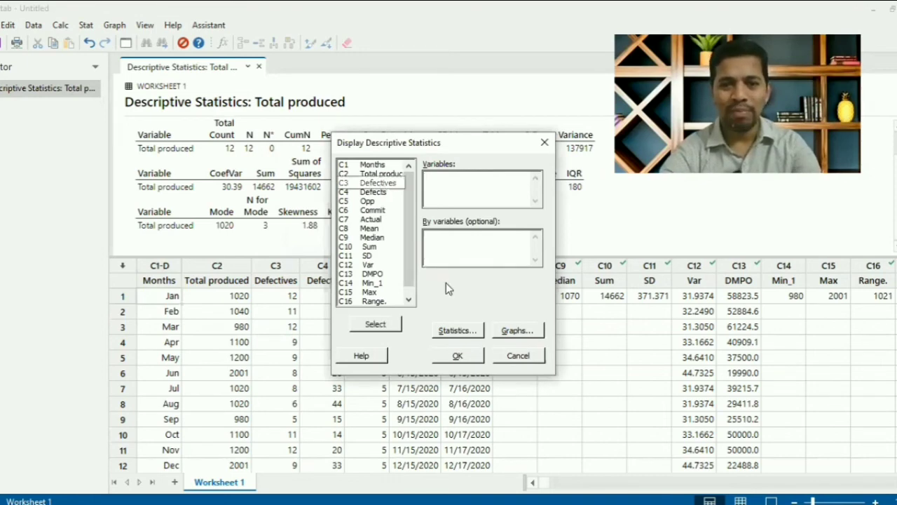
pyautogui.click(375, 324)
pyautogui.click(457, 355)
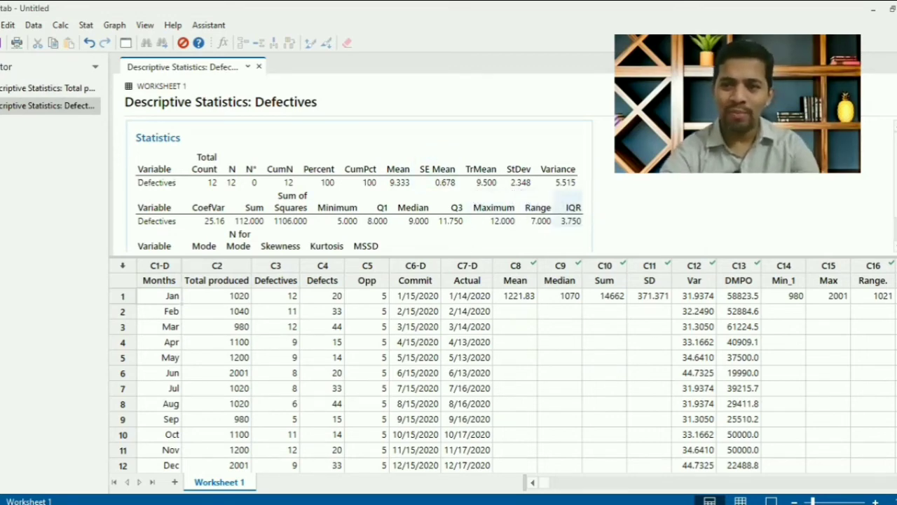
pyautogui.scroll(-1, 361, 182)
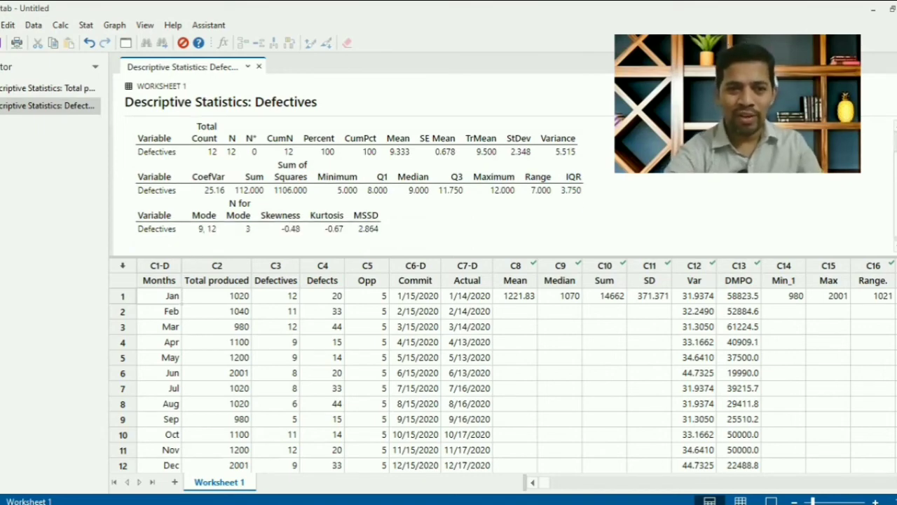
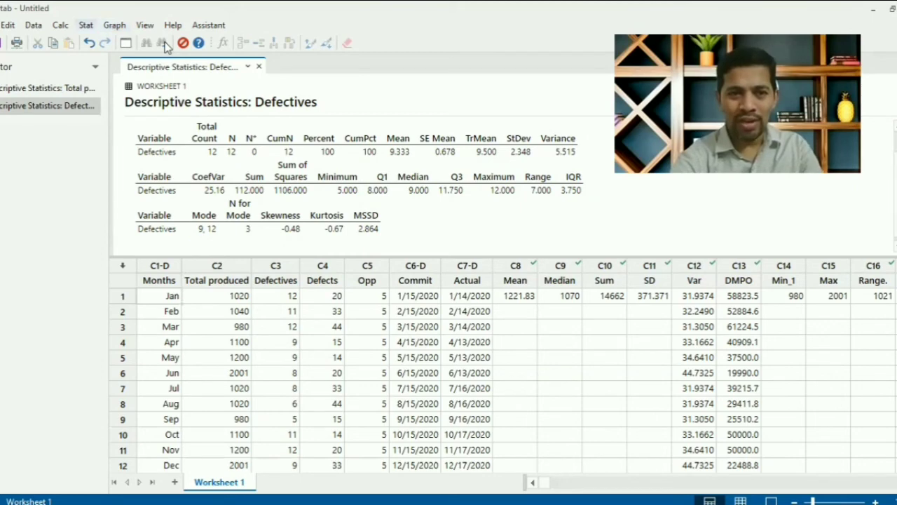
# Step: Start Display Descriptive Statistics from the basic statistics commands again and clear the Defectives entry from its variables
pyautogui.click(86, 26)
pyautogui.moveTo(109, 43)
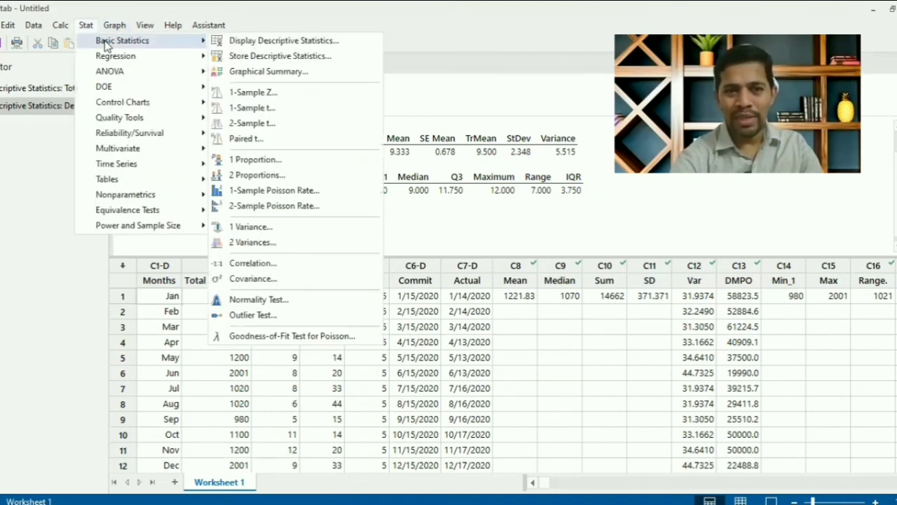
pyautogui.click(291, 42)
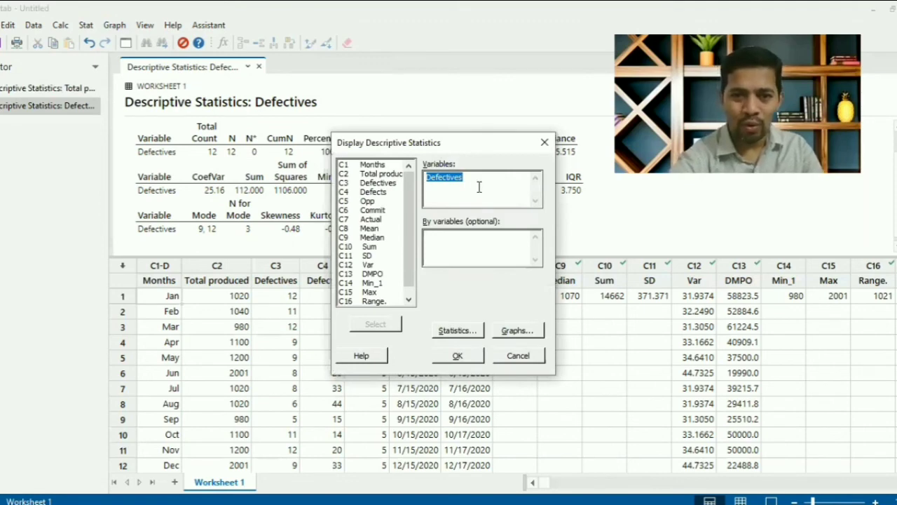
pyautogui.click(480, 187)
pyautogui.press('BackSpace')
pyautogui.press('BackSpace')
pyautogui.press('BackSpace')
pyautogui.press('BackSpace')
pyautogui.press('BackSpace')
pyautogui.press('BackSpace')
pyautogui.press('BackSpace')
pyautogui.press('BackSpace')
pyautogui.press('BackSpace')
pyautogui.press('BackSpace')
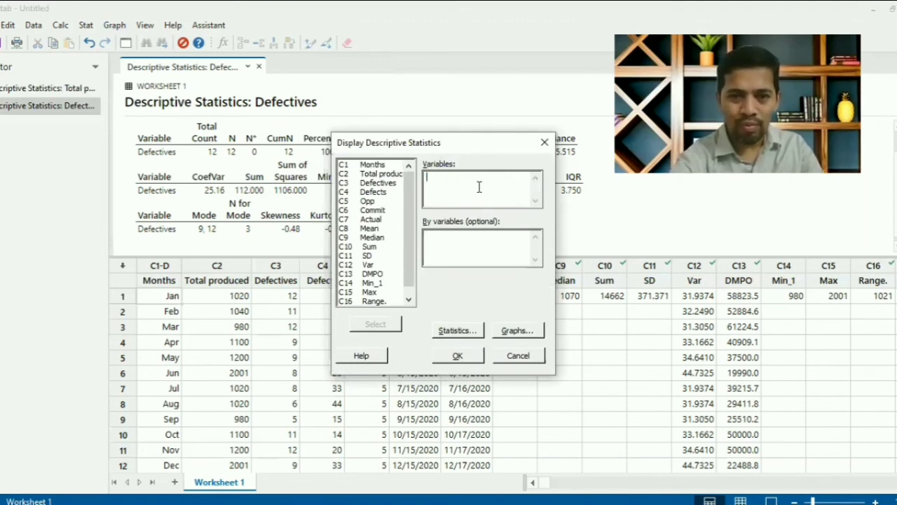
# Step: Choose Total produced as the variable and display its full descriptive statistics in a readable size
pyautogui.click(391, 180)
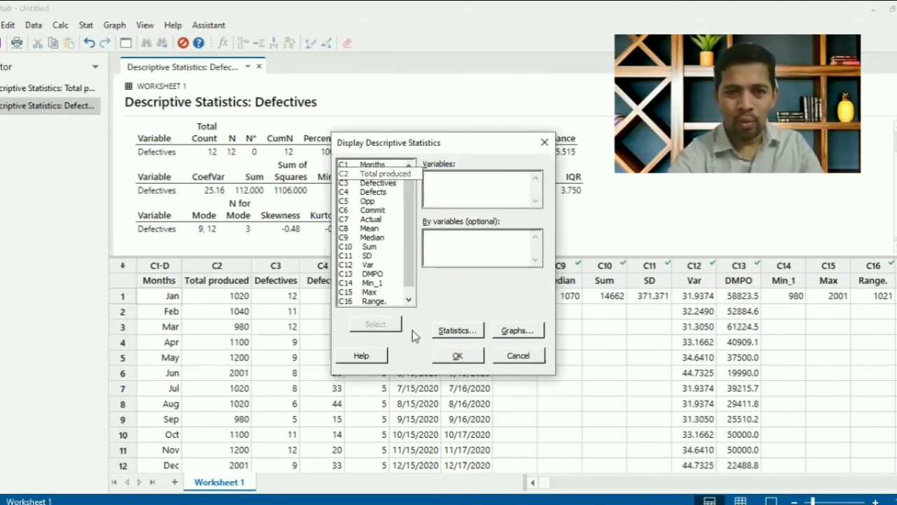
pyautogui.click(391, 326)
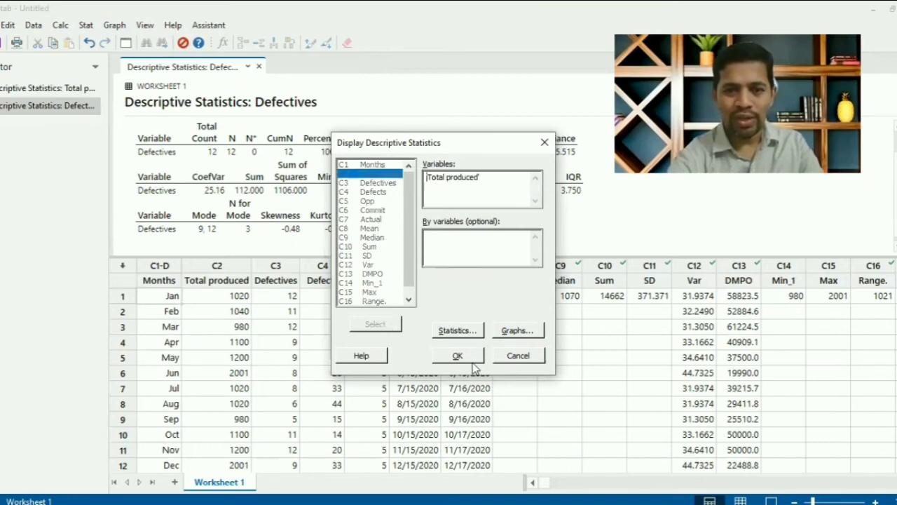
pyautogui.click(461, 355)
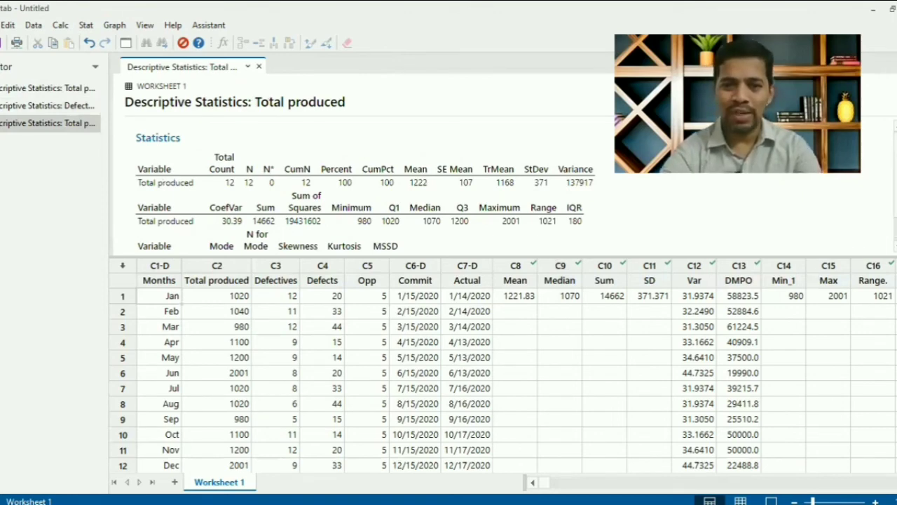
pyautogui.scroll(-1, 364, 183)
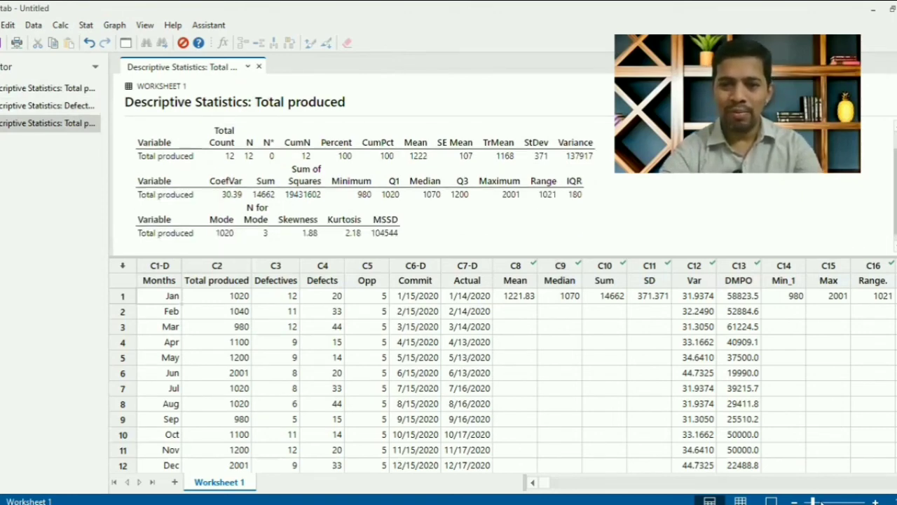
pyautogui.moveTo(822, 502); pyautogui.dragTo(835, 500)
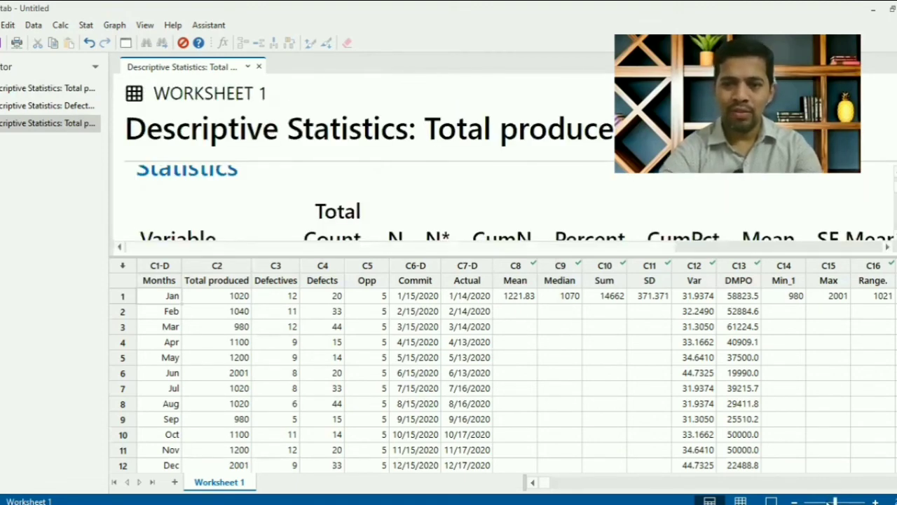
pyautogui.click(821, 501)
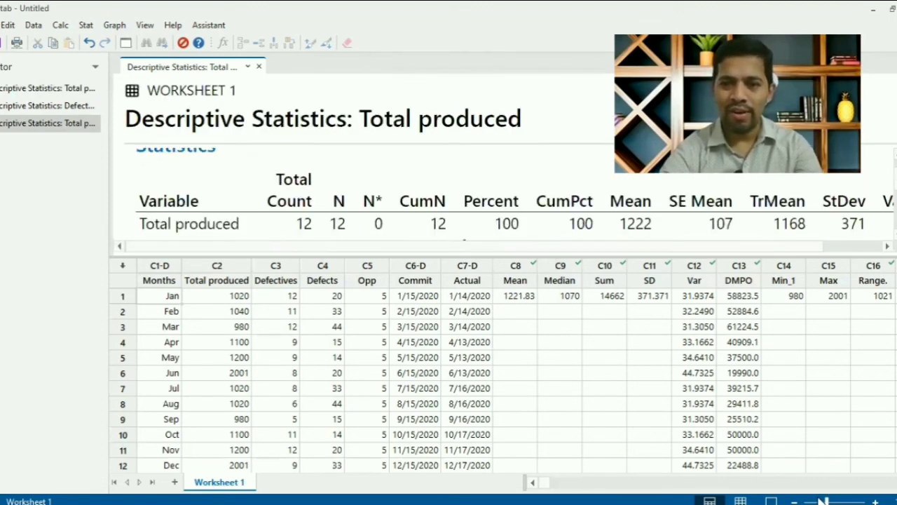
pyautogui.click(824, 499)
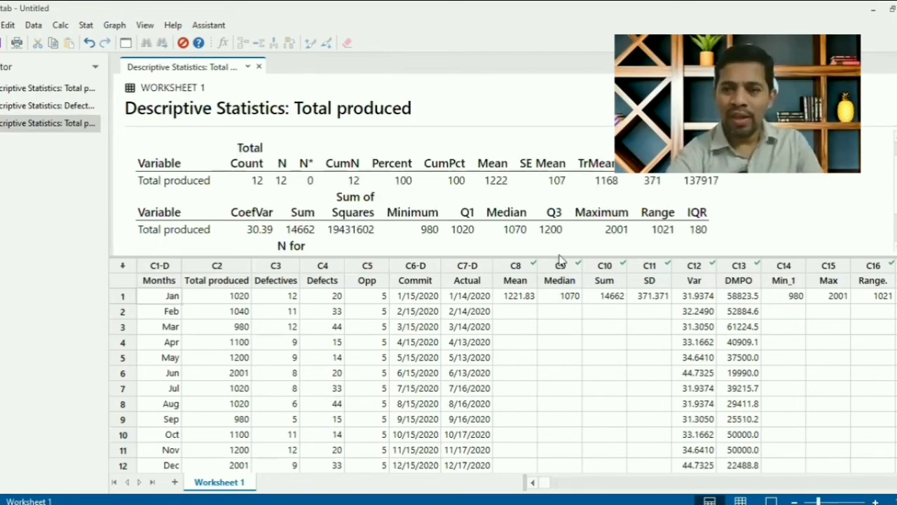
# Step: Calculate the minimum of Total produced with Column Statistics, leaving the storage location empty
pyautogui.click(786, 280)
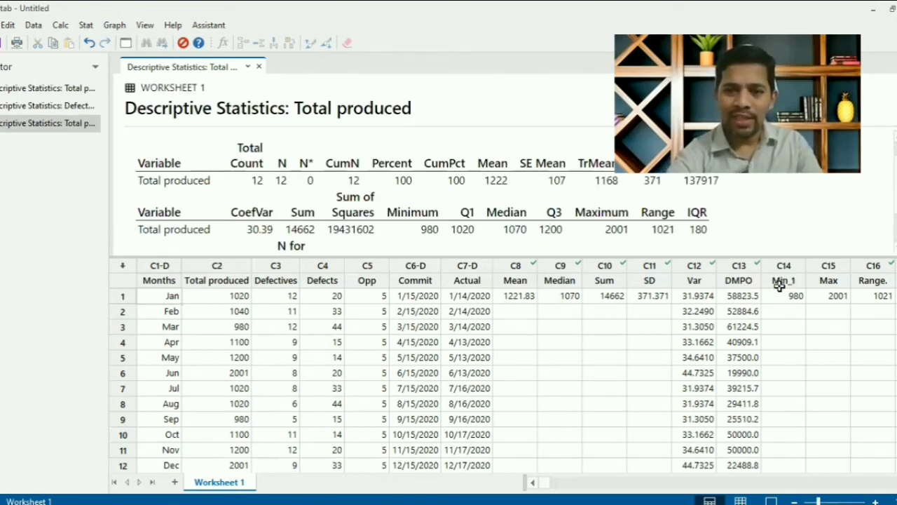
pyautogui.click(59, 27)
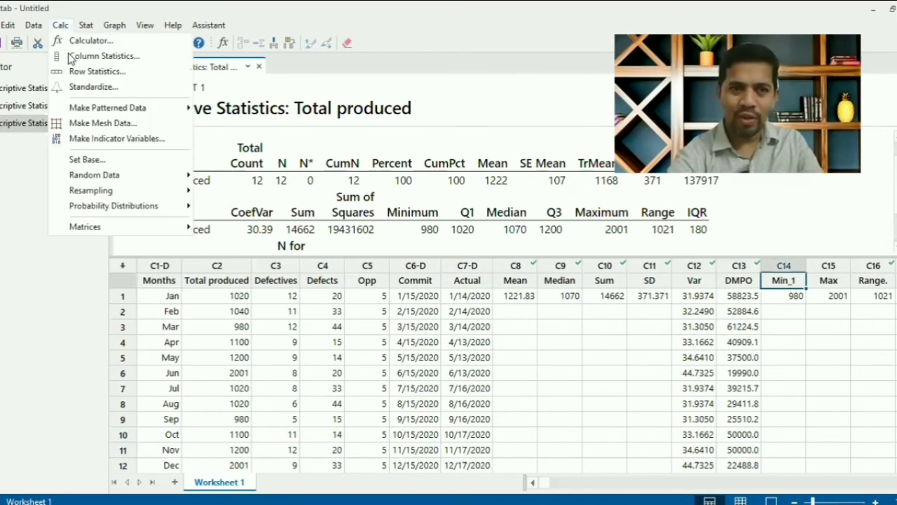
pyautogui.click(98, 56)
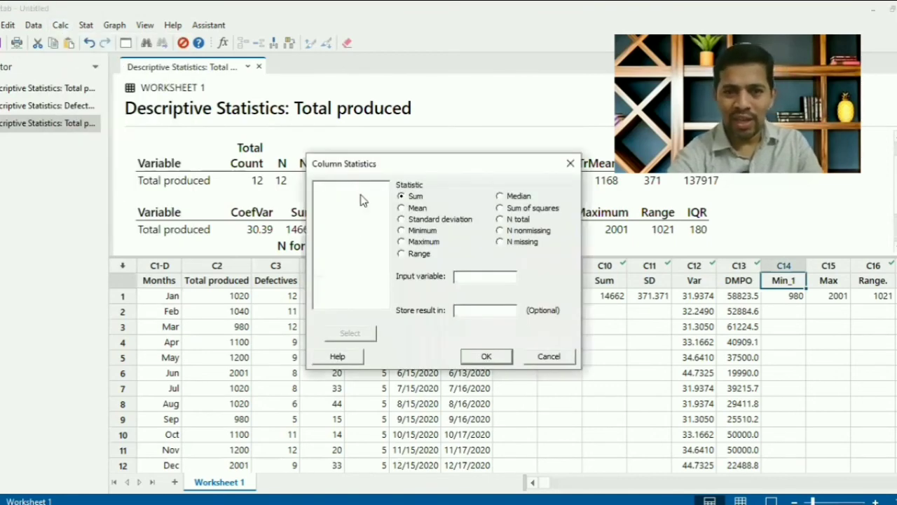
pyautogui.click(467, 276)
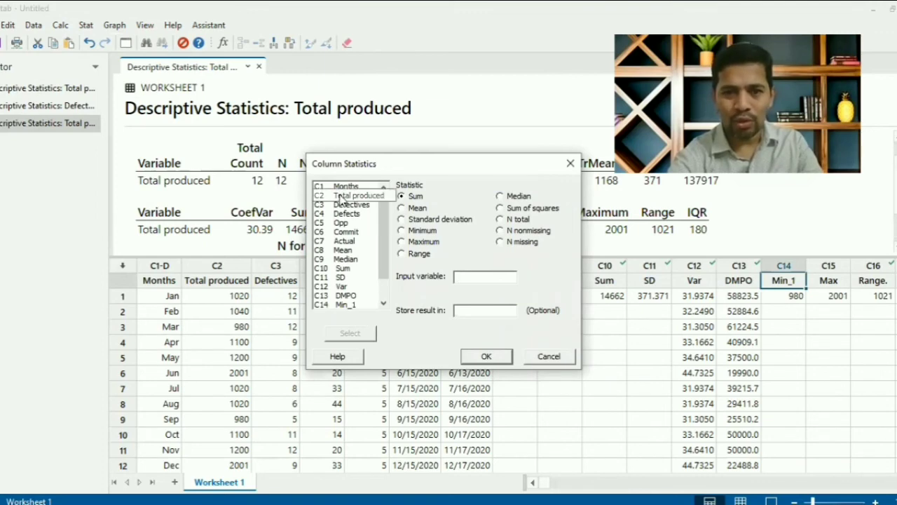
pyautogui.doubleClick(342, 199)
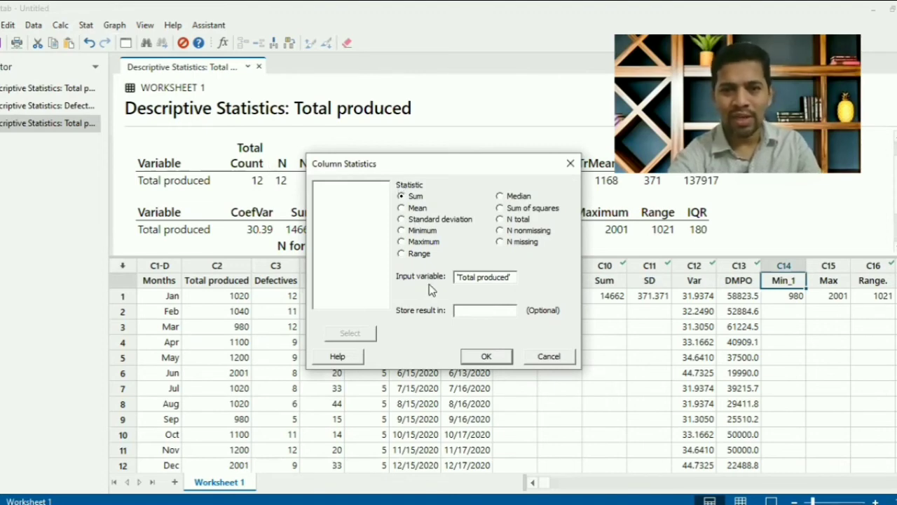
pyautogui.click(401, 218)
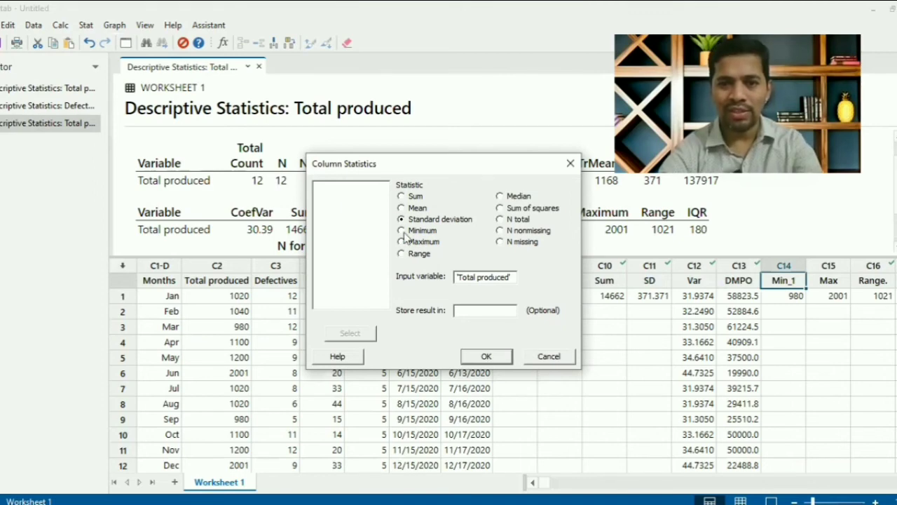
pyautogui.click(401, 230)
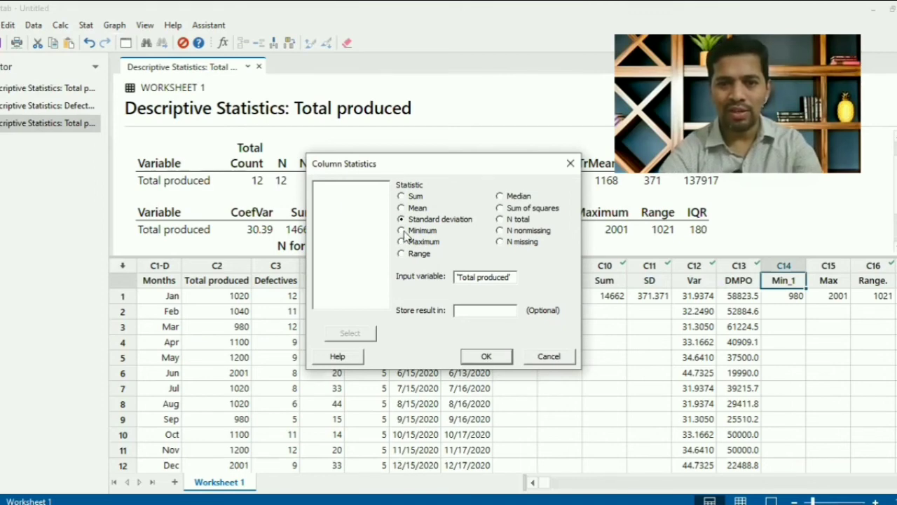
pyautogui.click(487, 356)
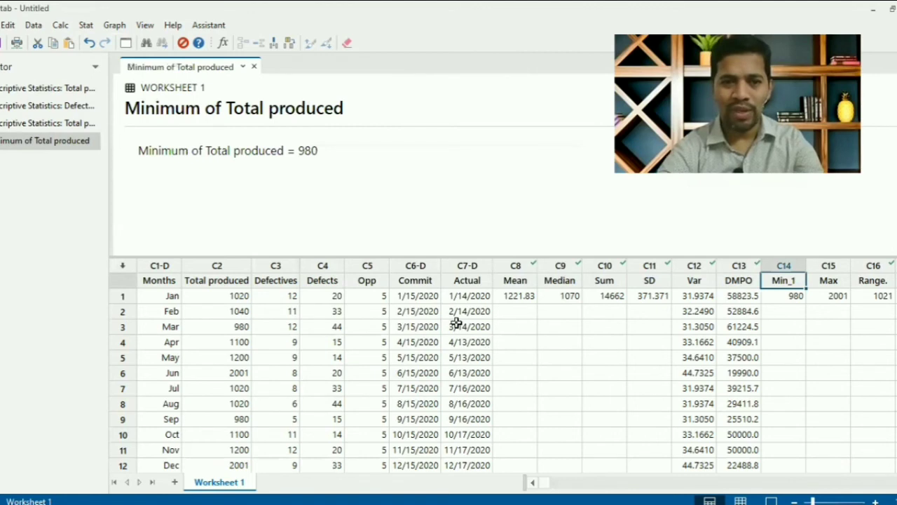
pyautogui.click(313, 164)
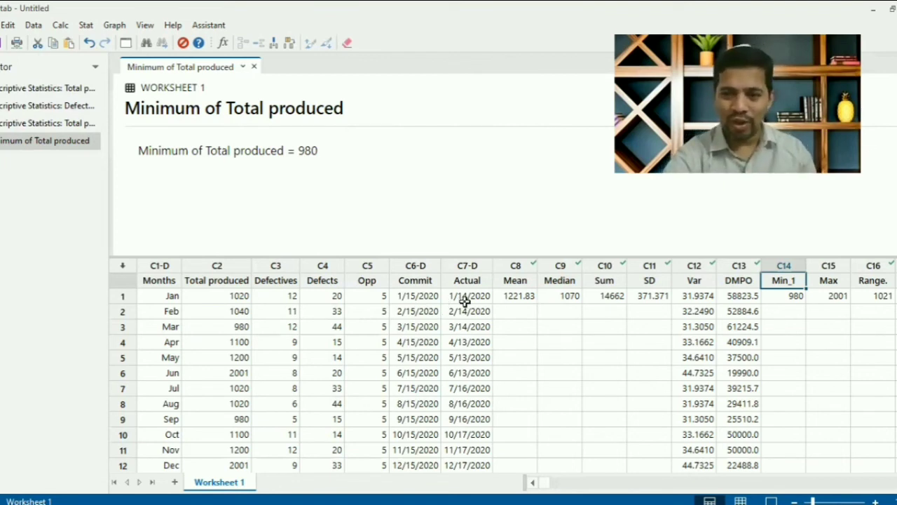
# Step: Rename the Comm % column (C18) as Aging
pyautogui.press('Right')
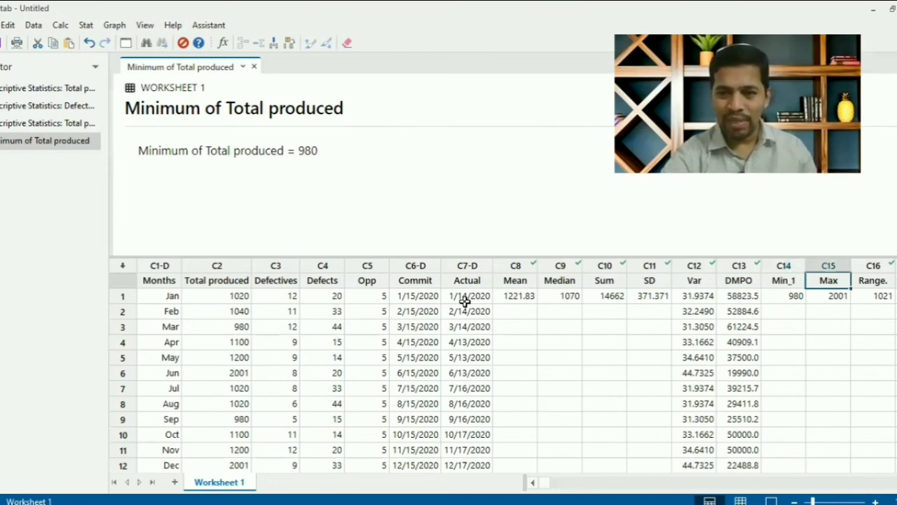
pyautogui.press('Left')
pyautogui.press('Right')
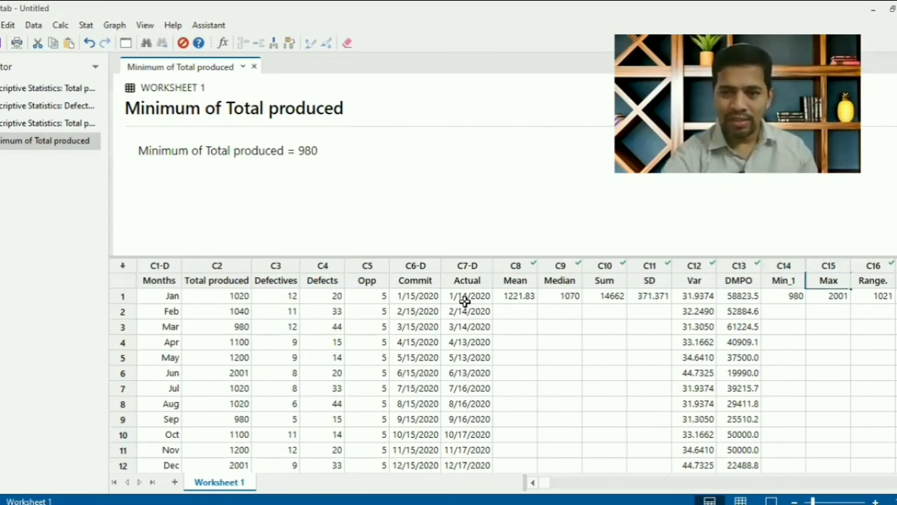
pyautogui.press('Right')
pyautogui.press('Right')
pyautogui.press('Right')
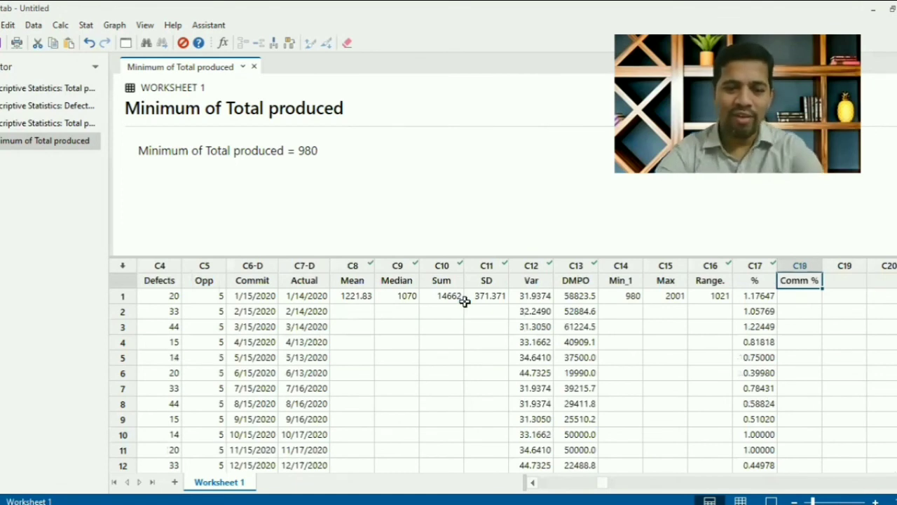
pyautogui.press('Delete')
pyautogui.write('A')
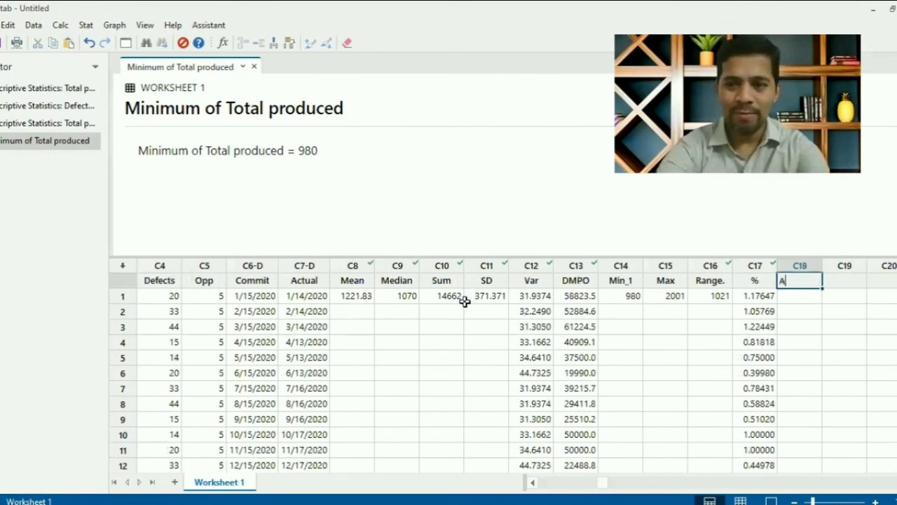
pyautogui.write('ging')
pyautogui.press('Return')
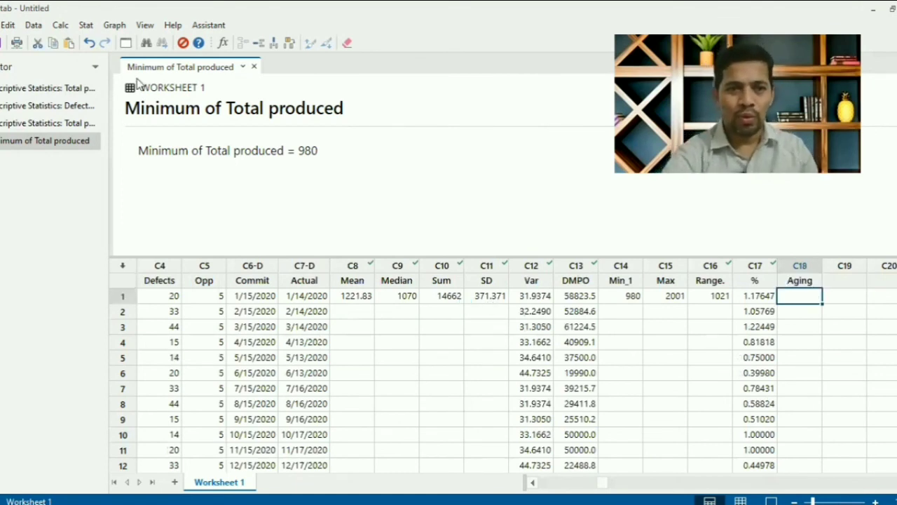
# Step: Open the Calculator, reset its previous entries and reposition the dialog so the Commit and Actual date columns stay in view
pyautogui.click(61, 24)
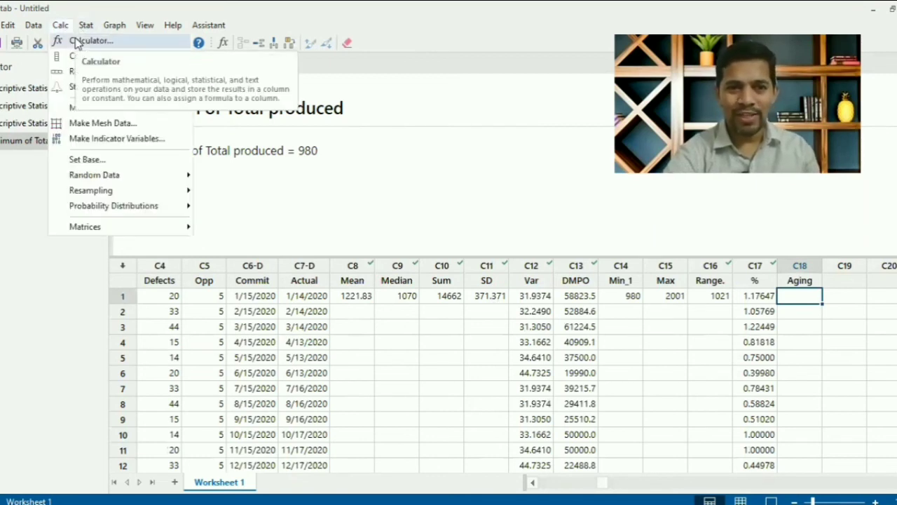
pyautogui.click(77, 42)
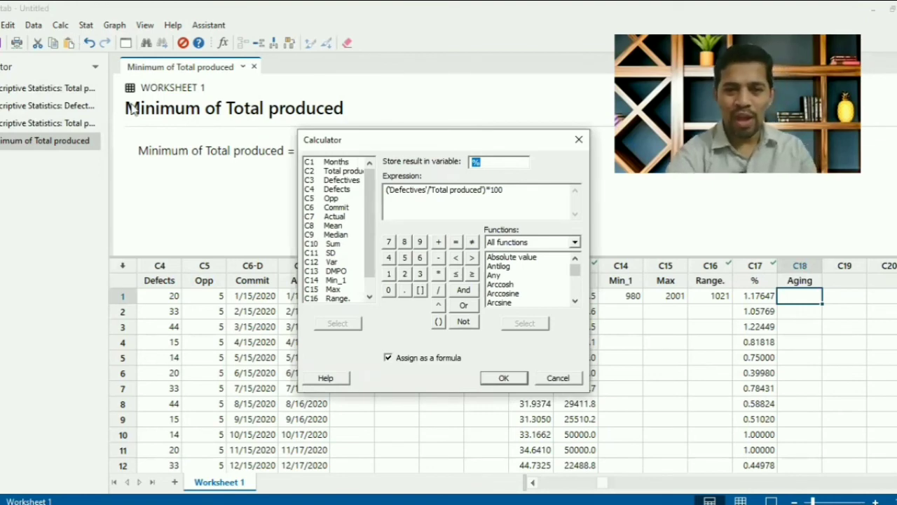
pyautogui.press('F3')
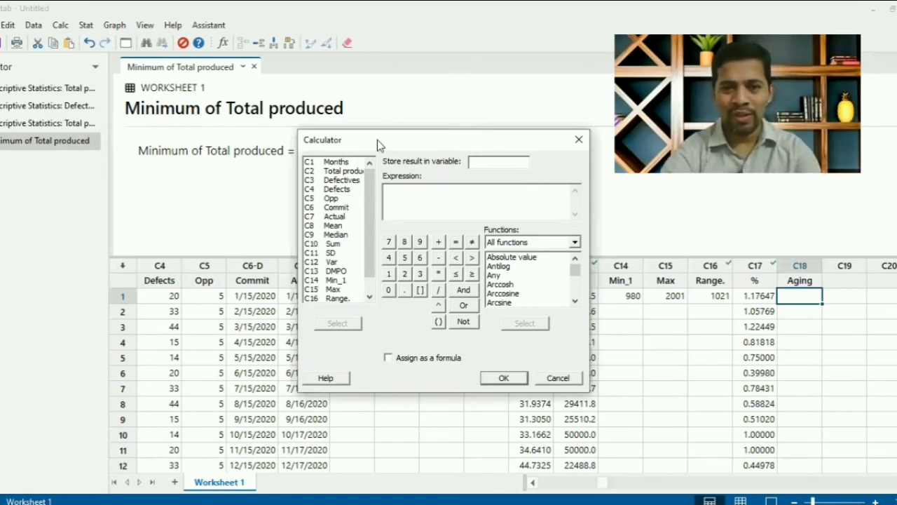
pyautogui.moveTo(377, 139); pyautogui.dragTo(168, 86)
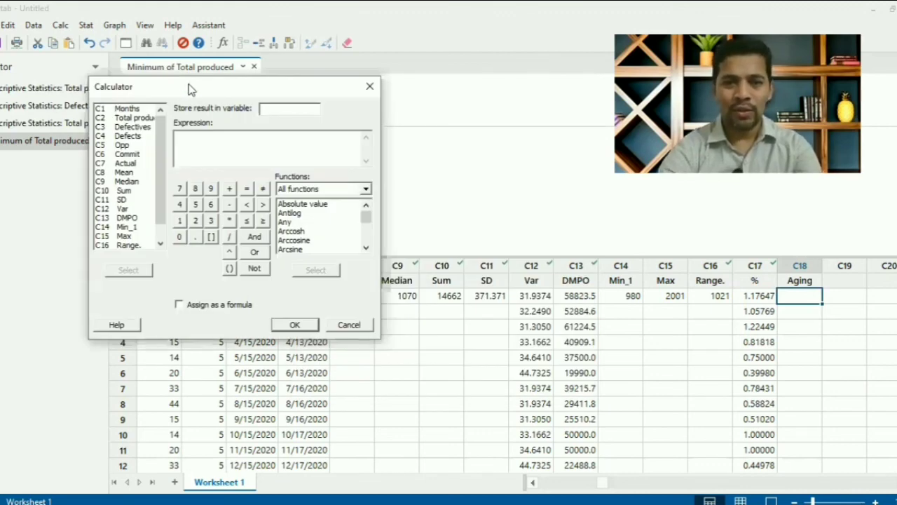
pyautogui.moveTo(189, 85); pyautogui.dragTo(457, 98)
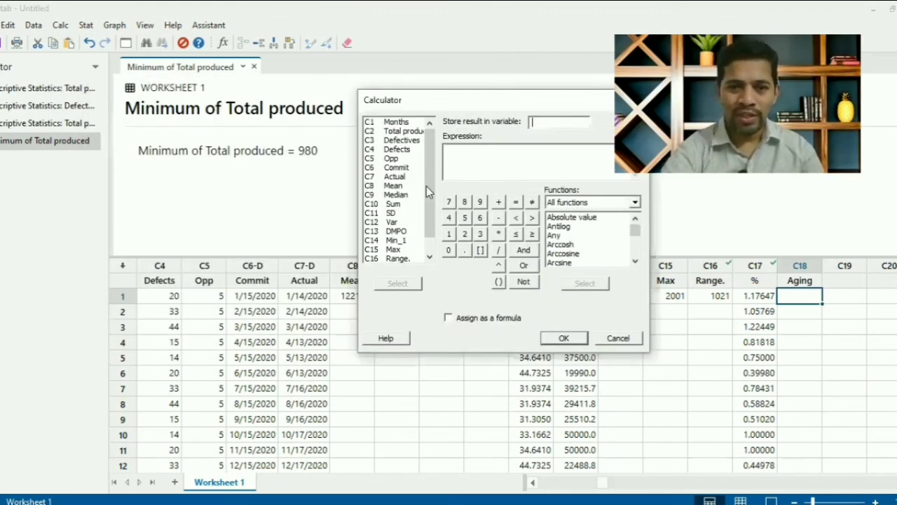
pyautogui.click(405, 176)
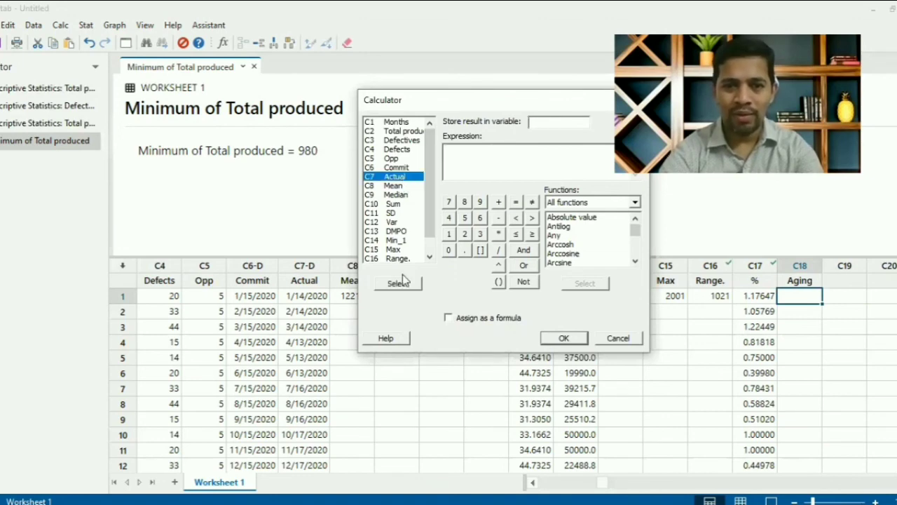
pyautogui.click(398, 283)
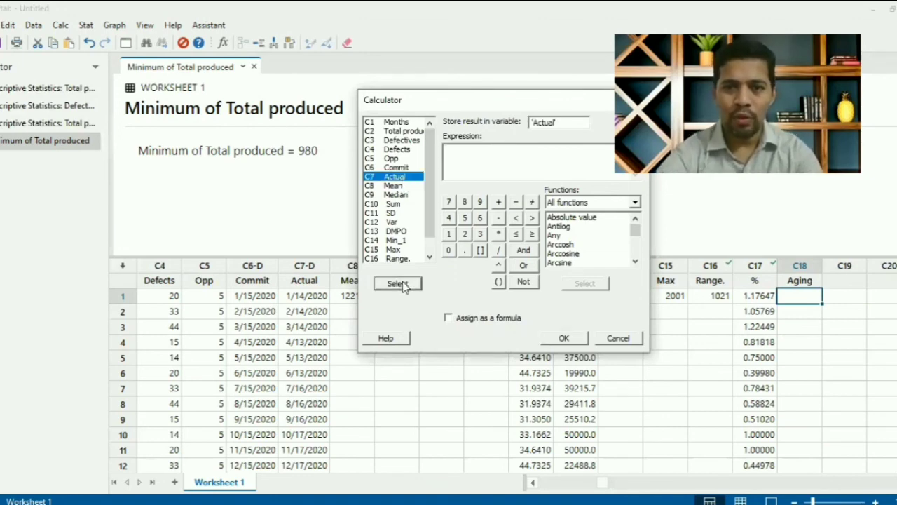
pyautogui.click(575, 124)
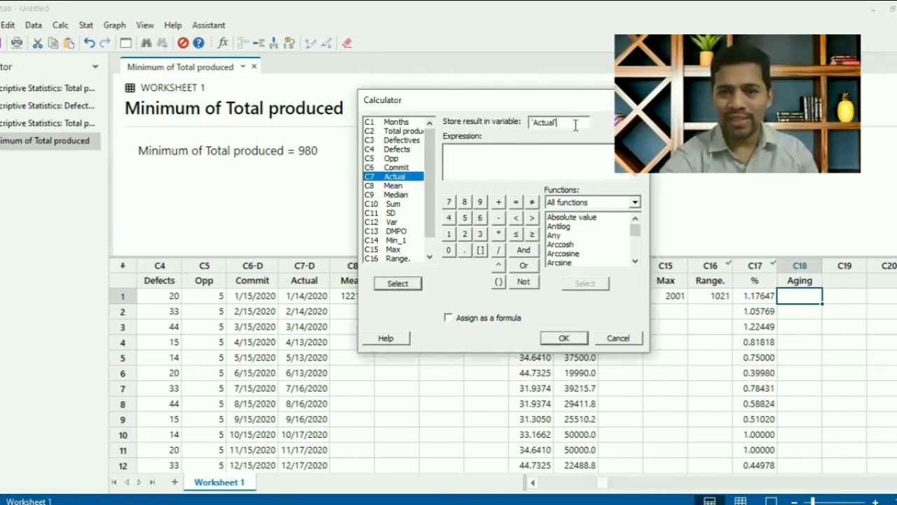
pyautogui.press('BackSpace')
pyautogui.press('BackSpace')
pyautogui.press('BackSpace')
pyautogui.press('BackSpace')
pyautogui.press('BackSpace')
pyautogui.press('BackSpace')
pyautogui.press('BackSpace')
pyautogui.press('BackSpace')
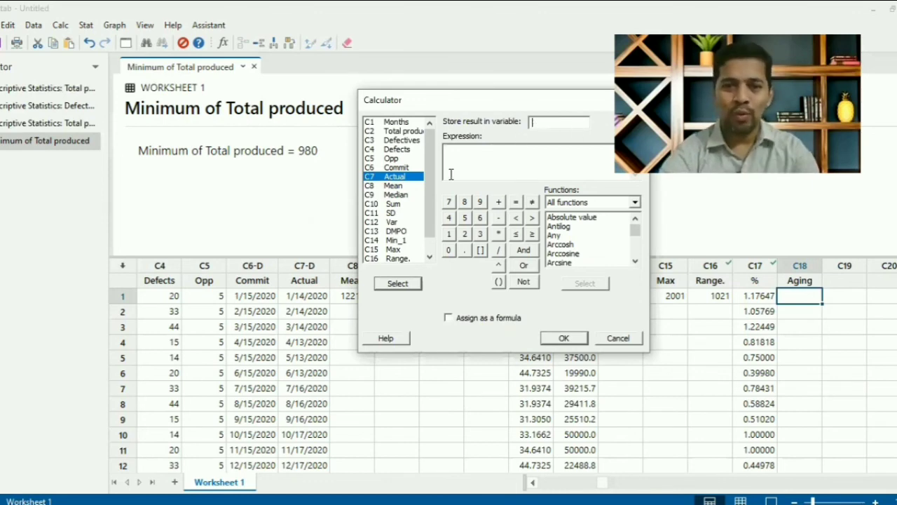
# Step: Calculate 'Actual'-'Commit' with the result stored in the Aging column and assigned as a formula
pyautogui.click(409, 259)
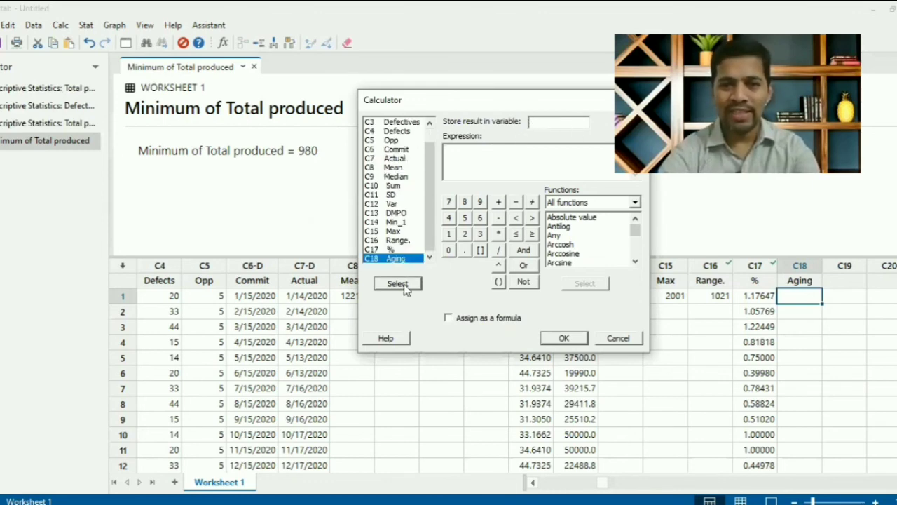
pyautogui.click(397, 283)
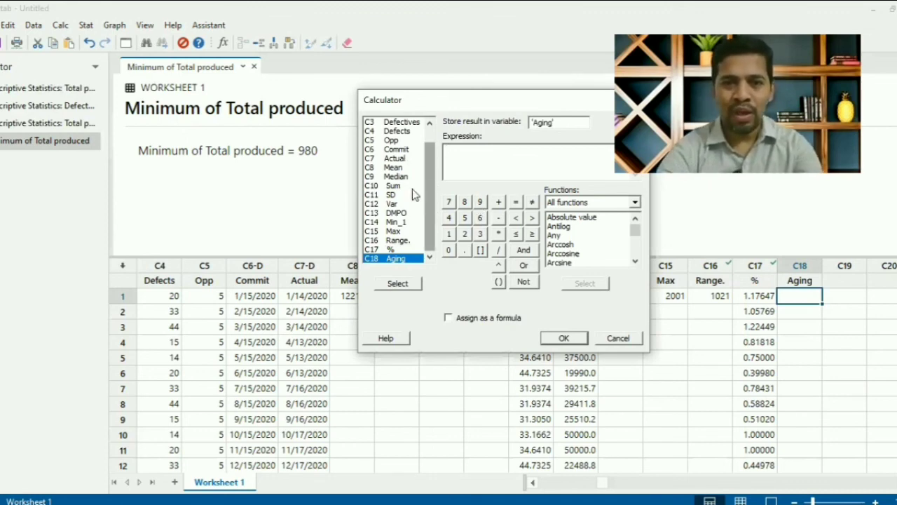
pyautogui.scroll(1, 407, 181)
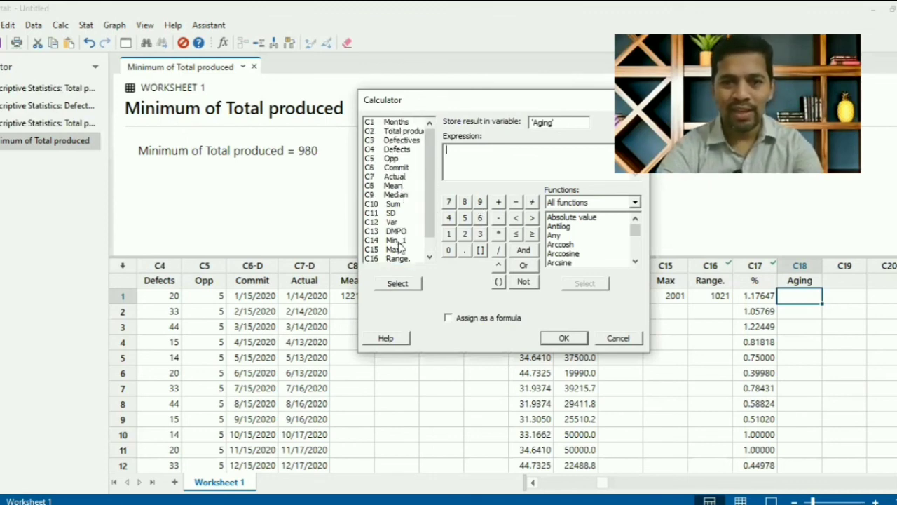
pyautogui.click(398, 284)
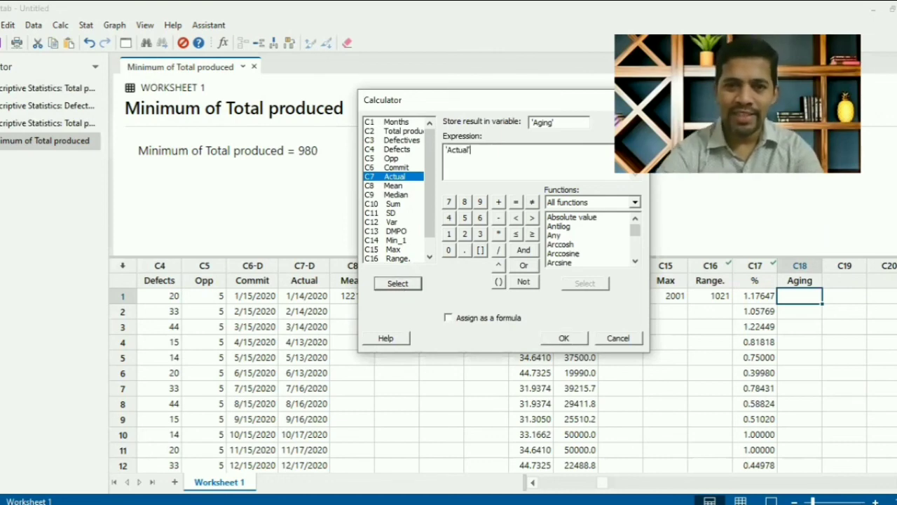
pyautogui.write('-')
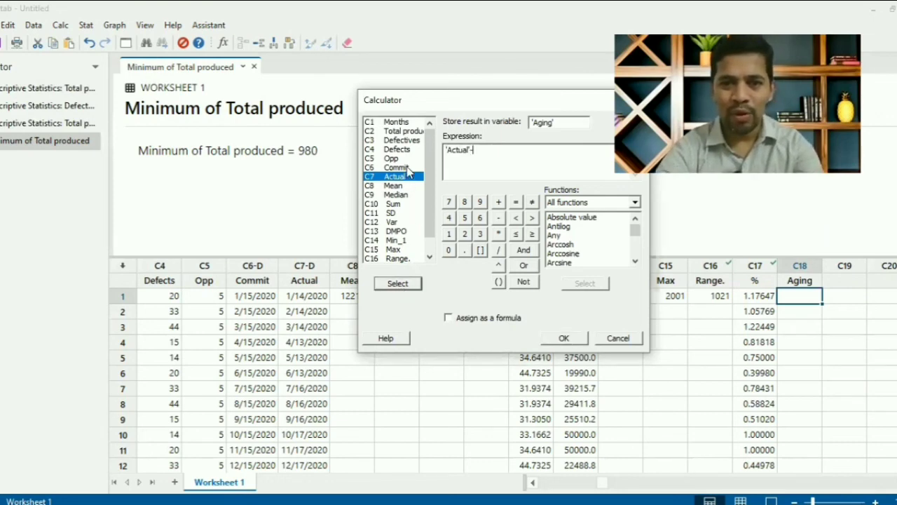
pyautogui.click(396, 167)
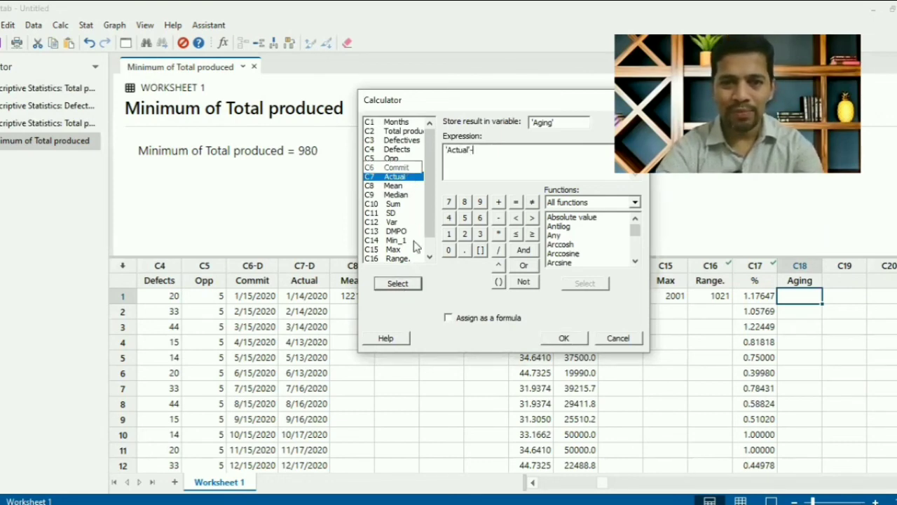
pyautogui.click(405, 286)
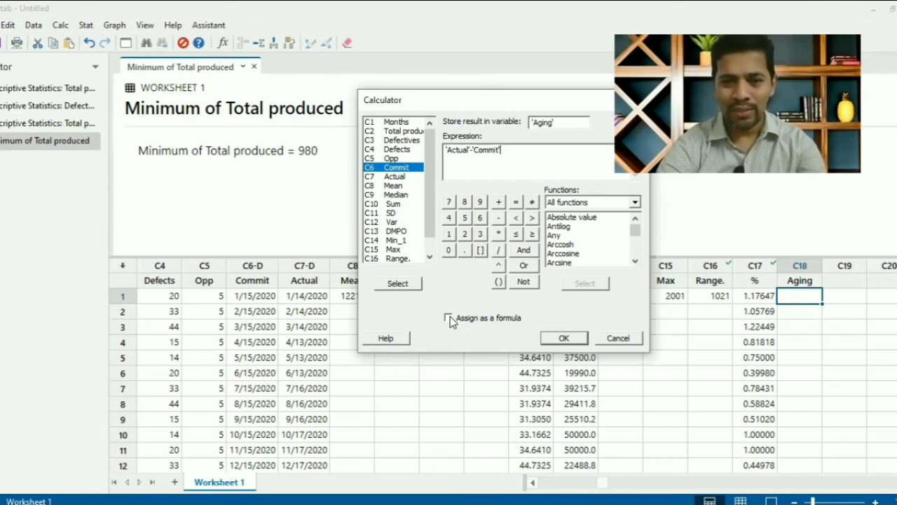
pyautogui.click(450, 317)
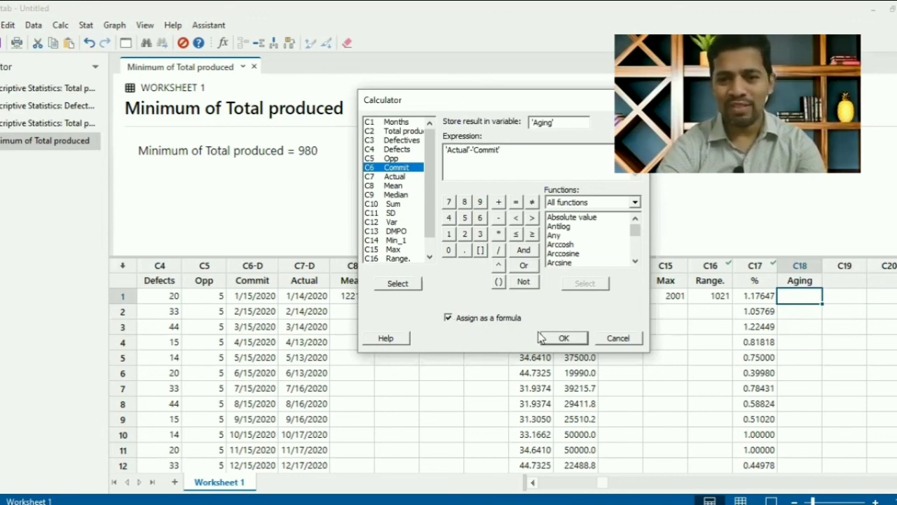
pyautogui.click(577, 338)
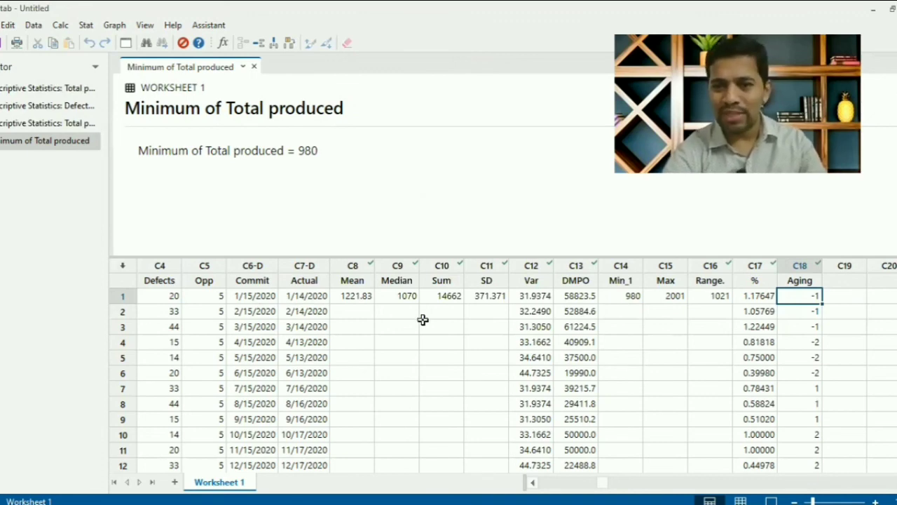
# Step: Examine the calculated Aging values row by row through row 12 against the commit and actual dates
pyautogui.click(809, 311)
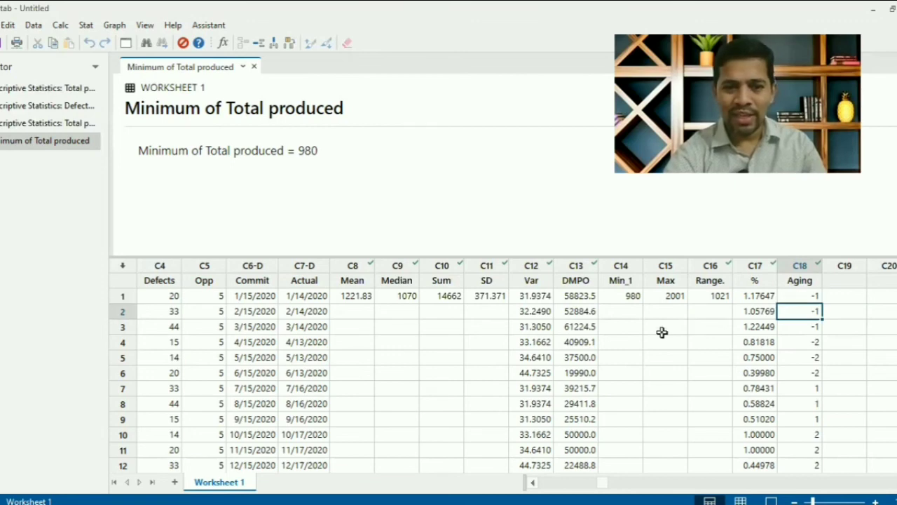
pyautogui.press('Down')
pyautogui.press('Down')
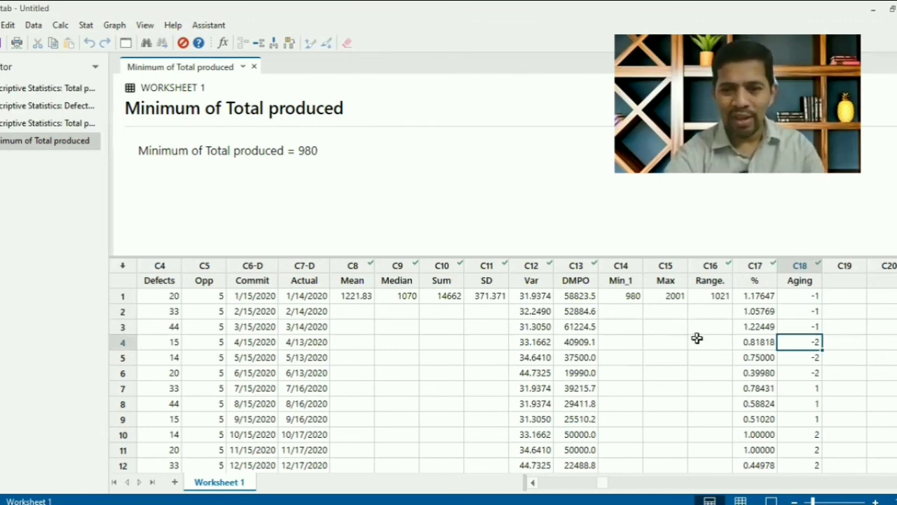
pyautogui.press('Down')
pyautogui.press('Down')
pyautogui.press('Down')
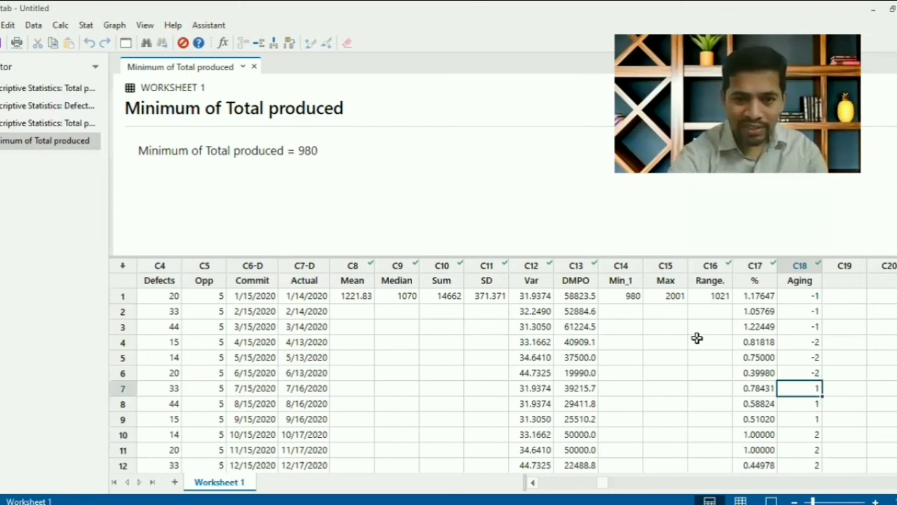
pyautogui.press('Down')
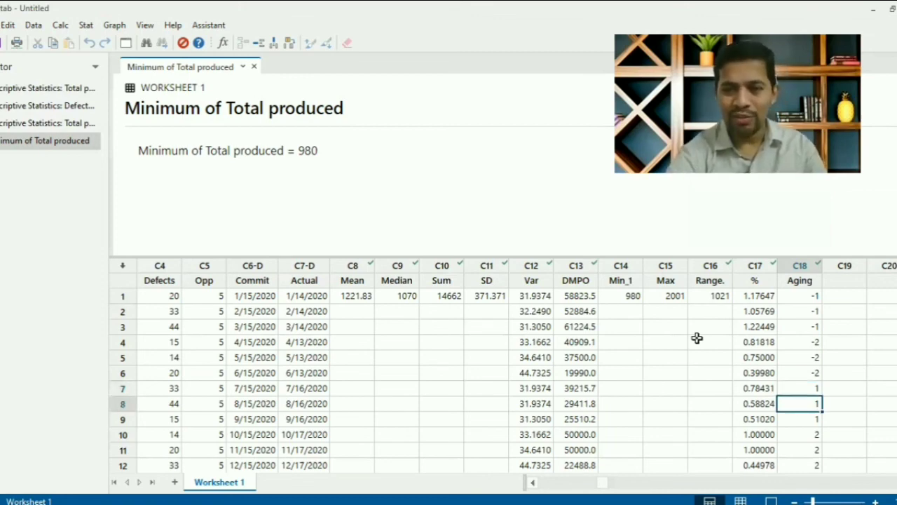
pyautogui.press('Down')
pyautogui.press('Down')
pyautogui.press('Down')
pyautogui.press('Down')
pyautogui.scroll(-1, 696, 337)
pyautogui.press('Up')
pyautogui.press('Up')
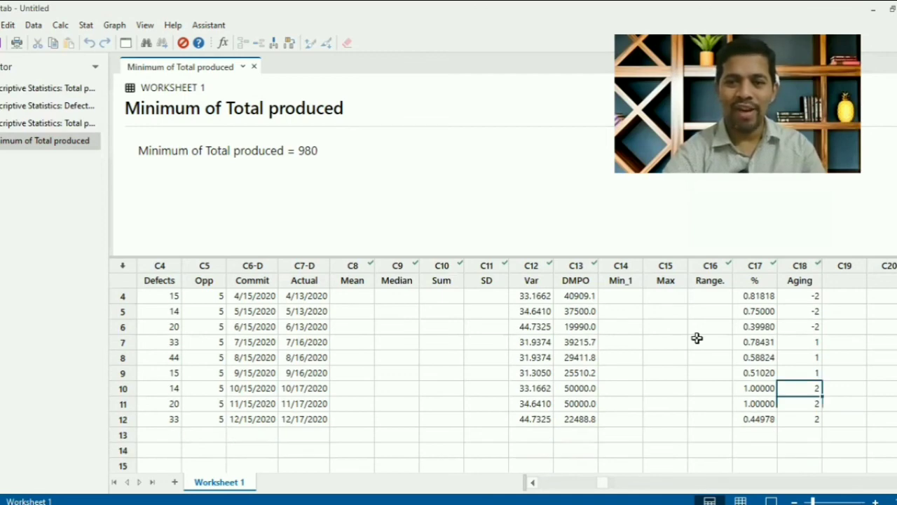
pyautogui.scroll(1, 696, 338)
pyautogui.press('Up')
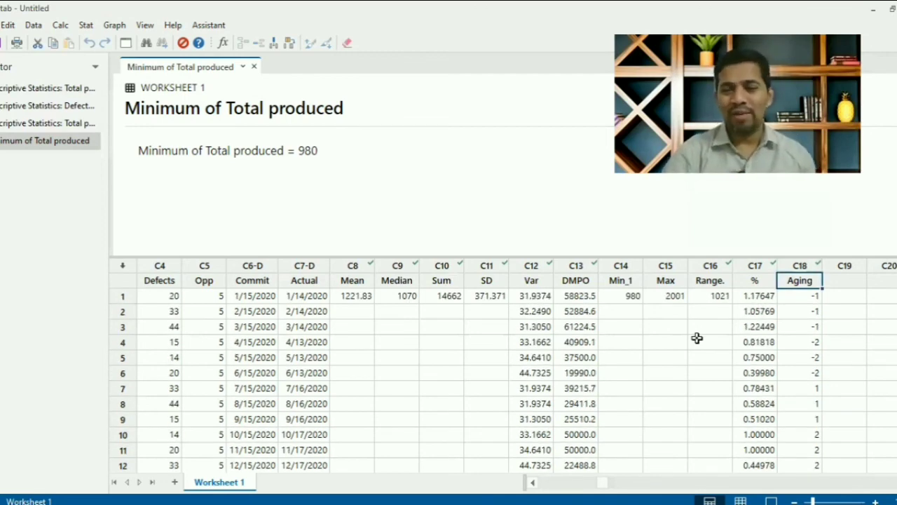